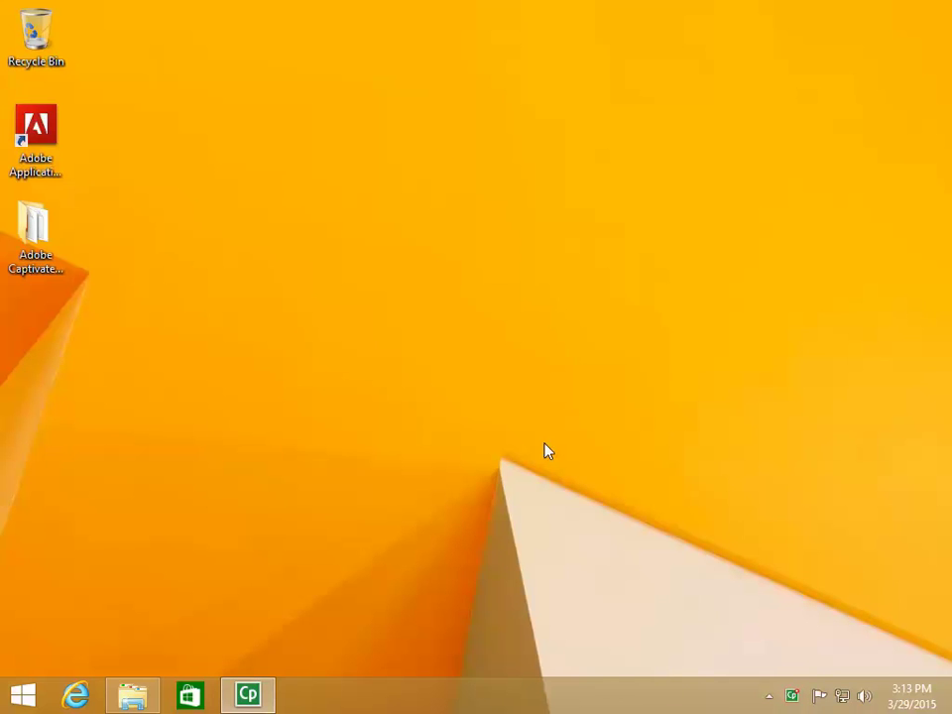
Open File Explorer to the \\VBOXSVR\Savant_ADC_Installation_Files folder
click(151, 696)
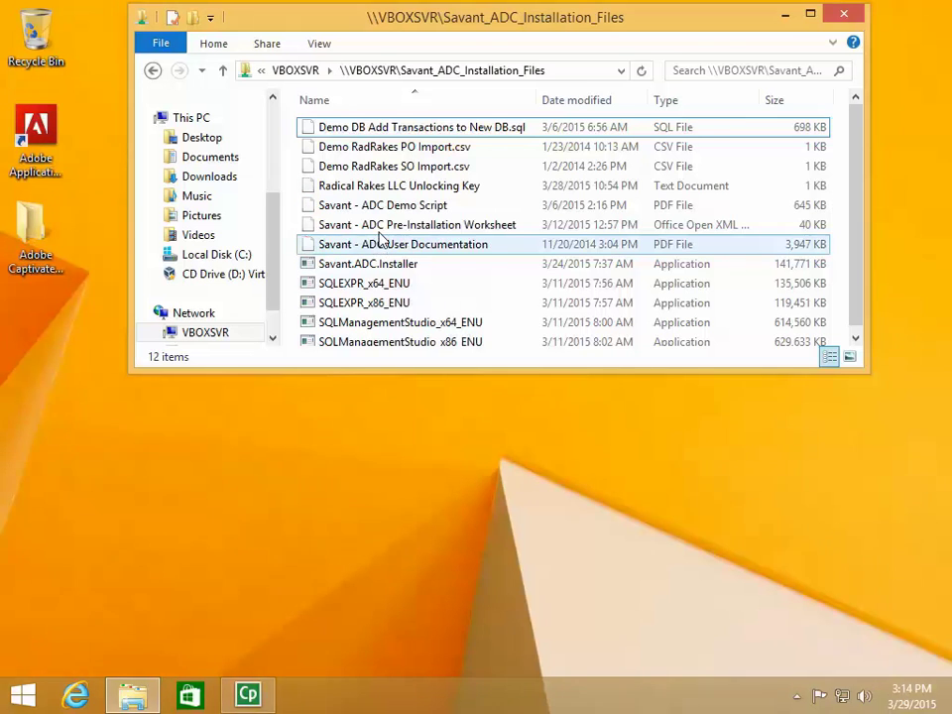
click(406, 132)
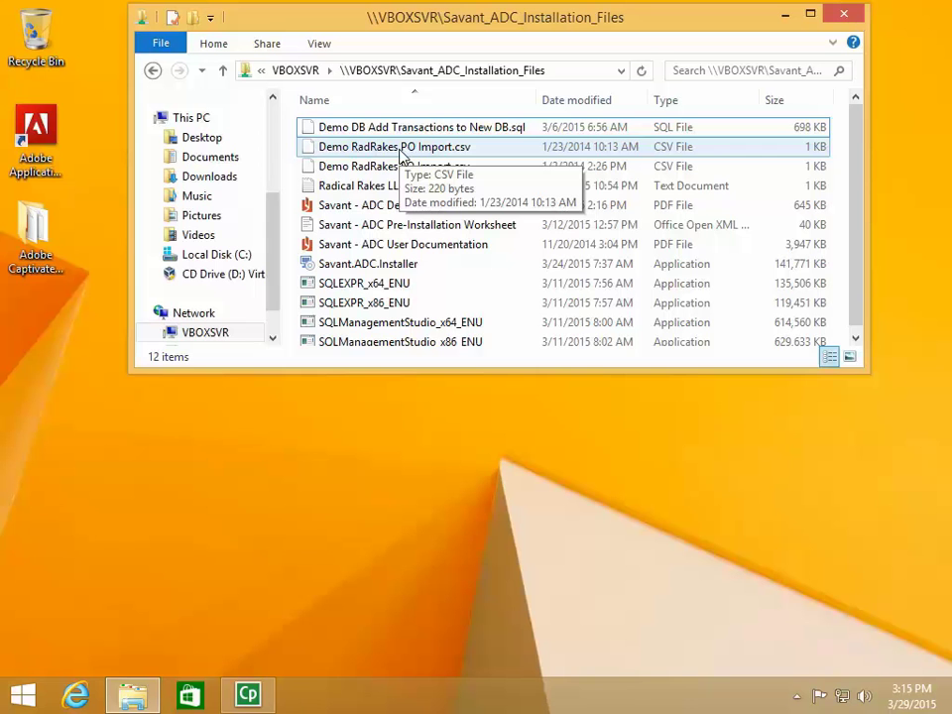
click(22, 699)
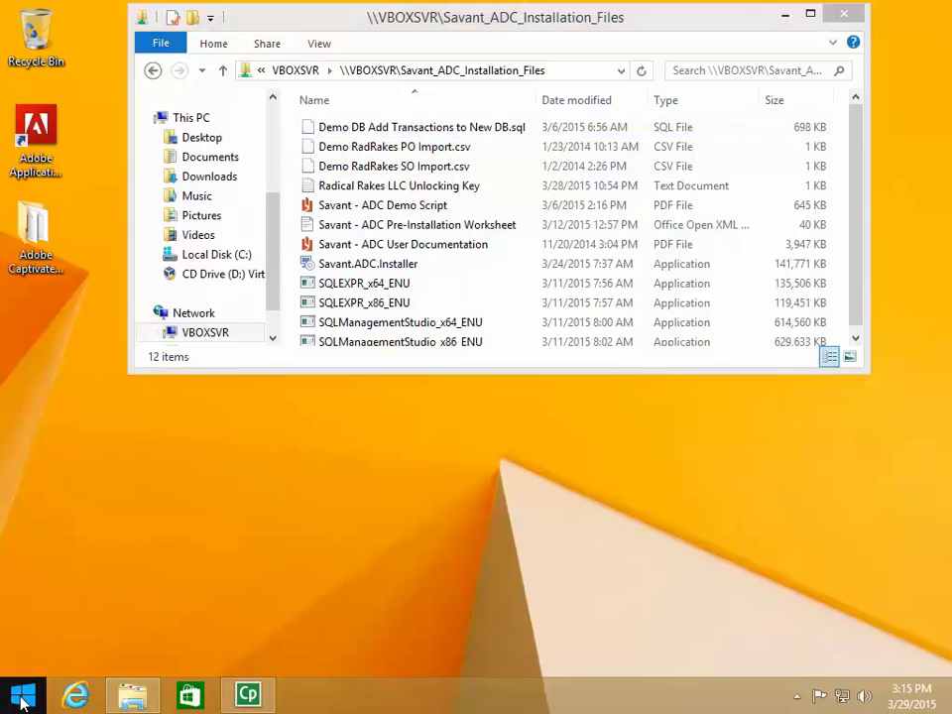
Open the System page from the Win+X menu to view edition, RAM and OS type
right_click(22, 699)
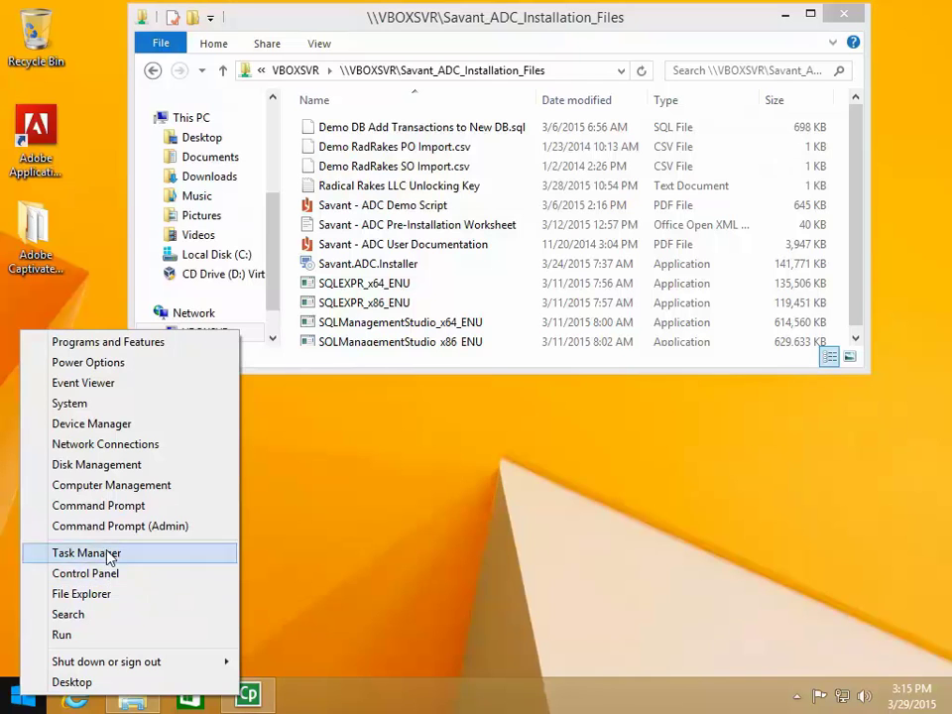
click(84, 405)
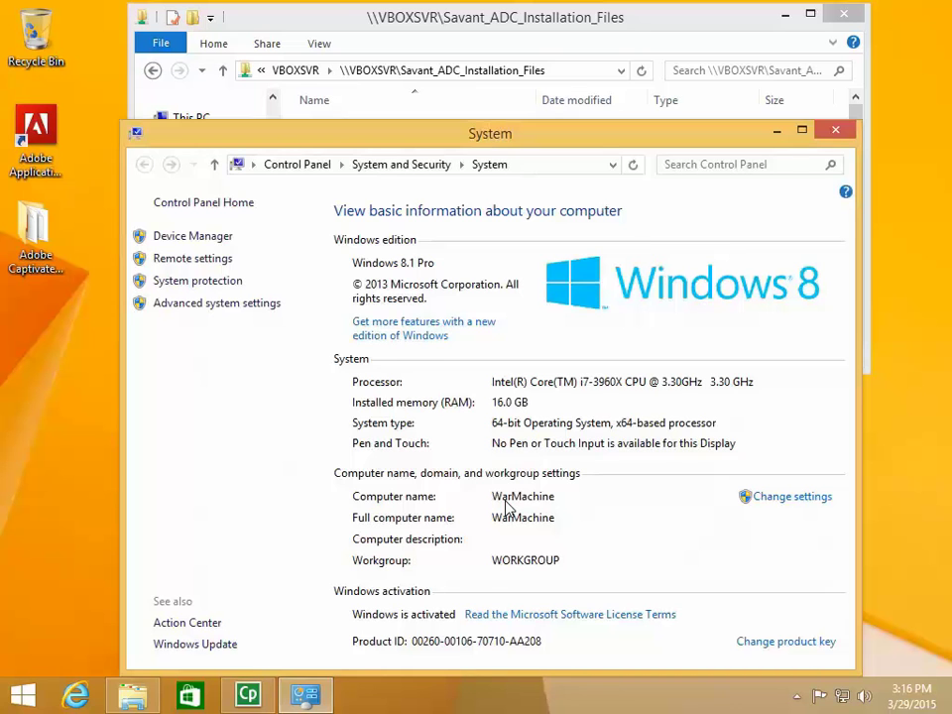
Go from System to Control Panel home, then User Accounts and Family Safety, then User Accounts
click(310, 167)
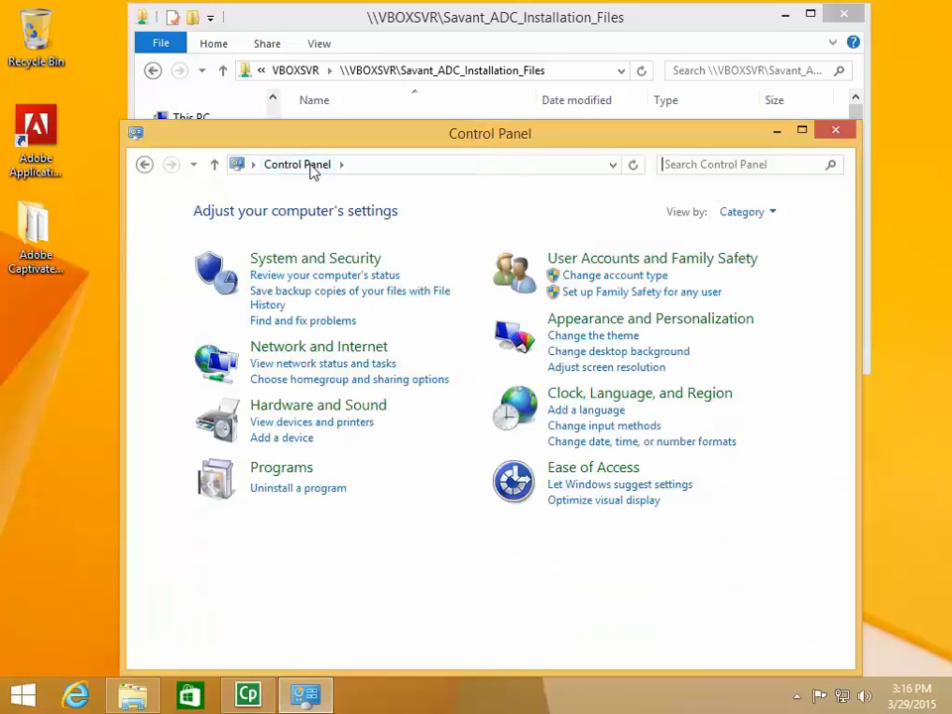
click(577, 264)
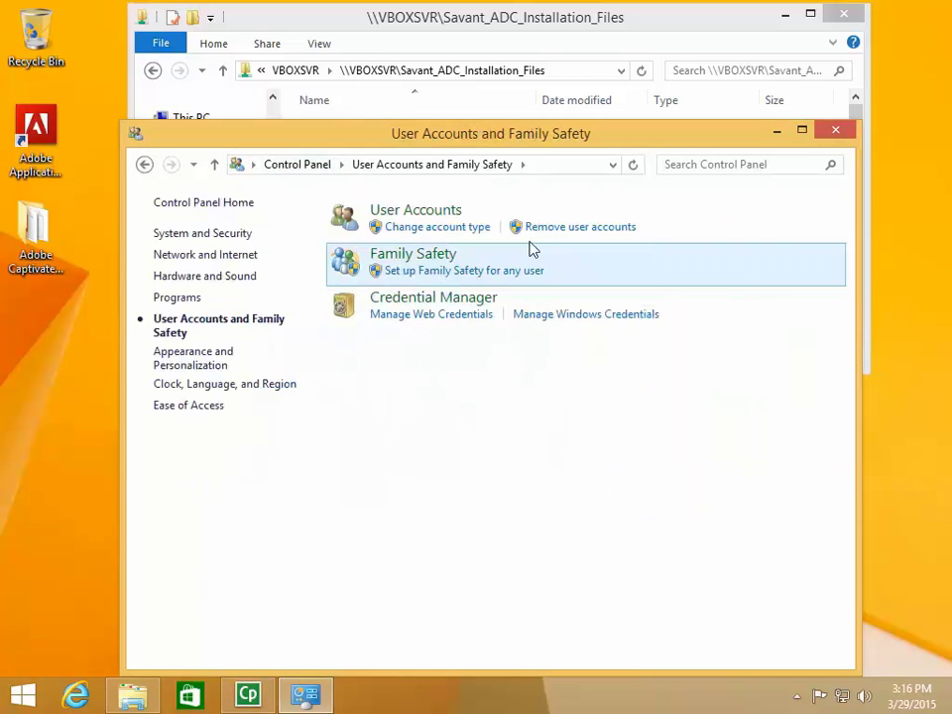
click(438, 212)
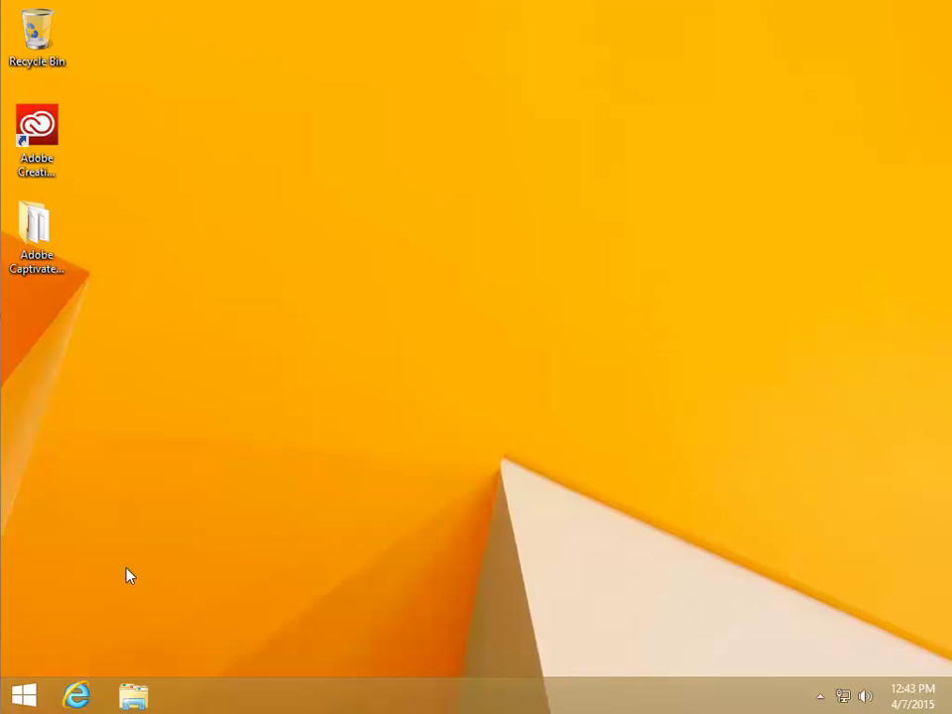
Open Programs and Features from the Win+X menu to list the installed programs
right_click(25, 694)
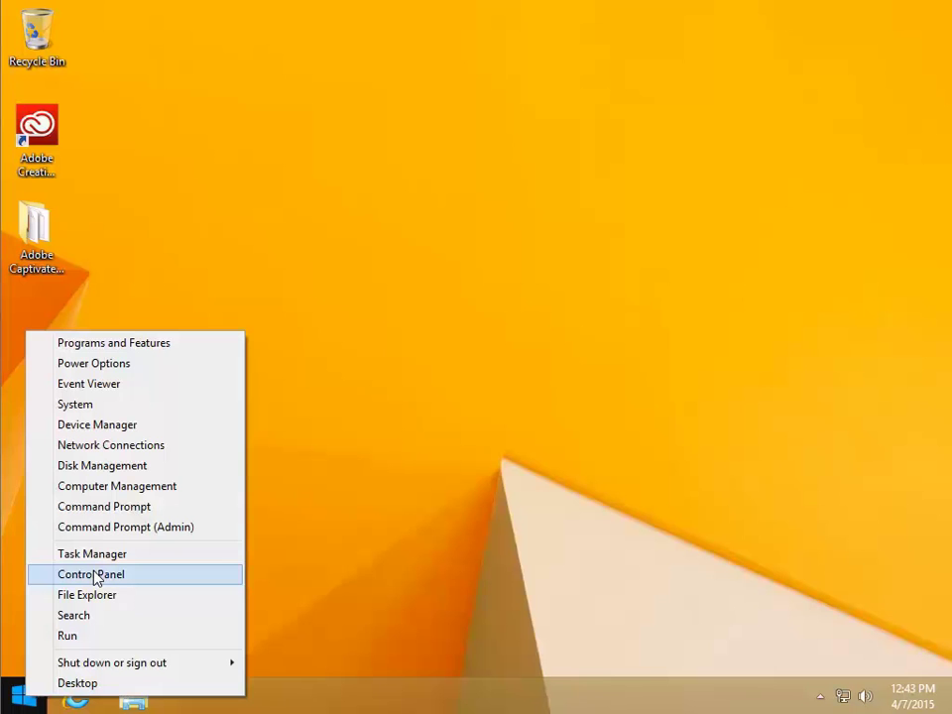
click(108, 344)
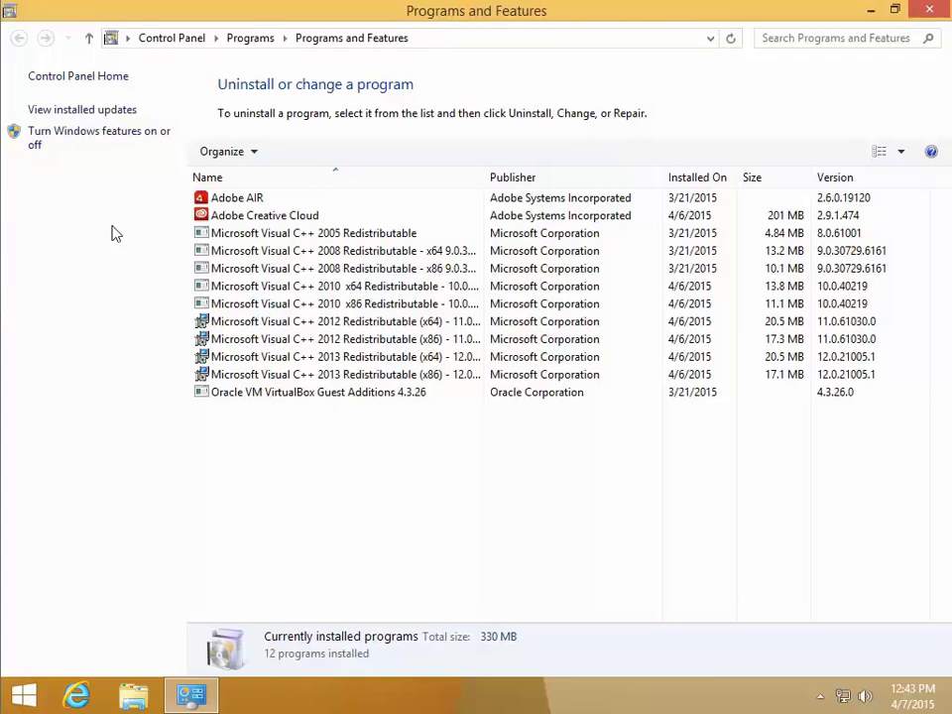
Tick Internet Information Services in Windows Features, review its sub-features, and apply the change
click(94, 138)
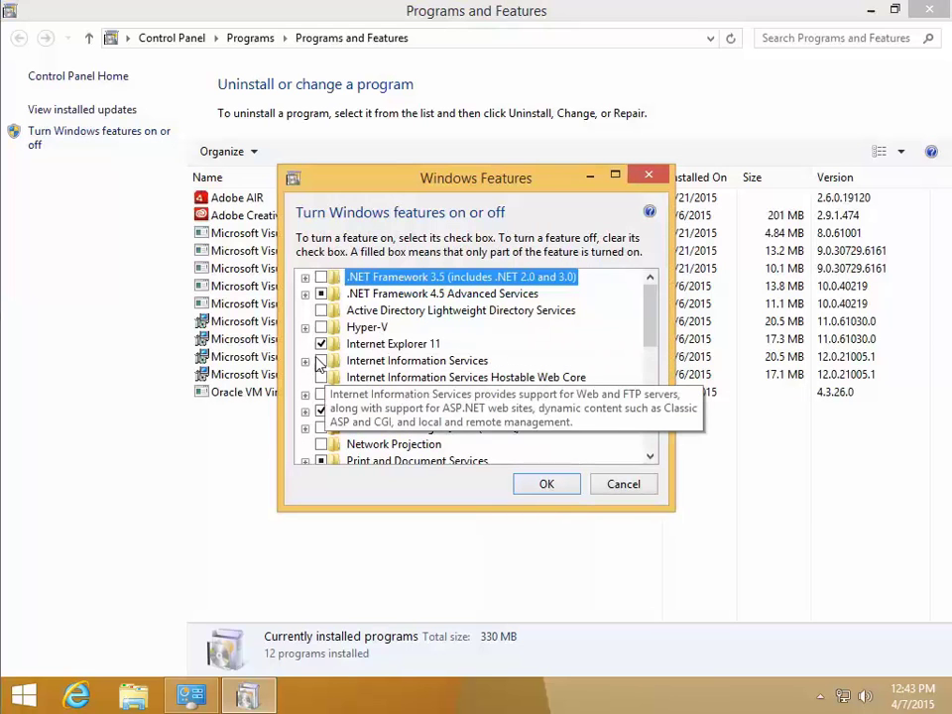
click(318, 362)
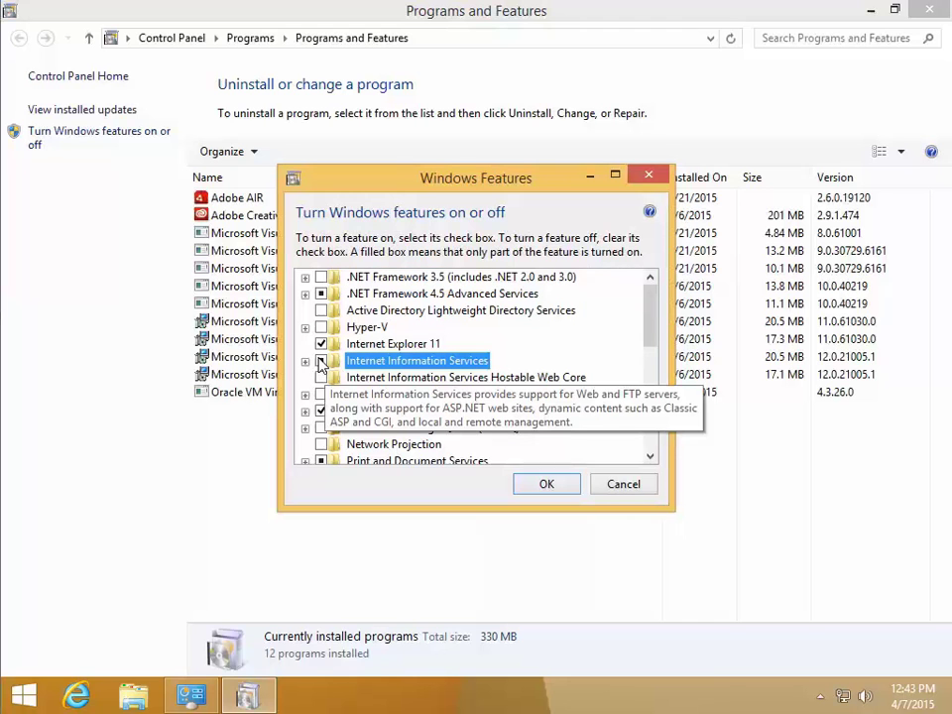
click(319, 361)
click(307, 362)
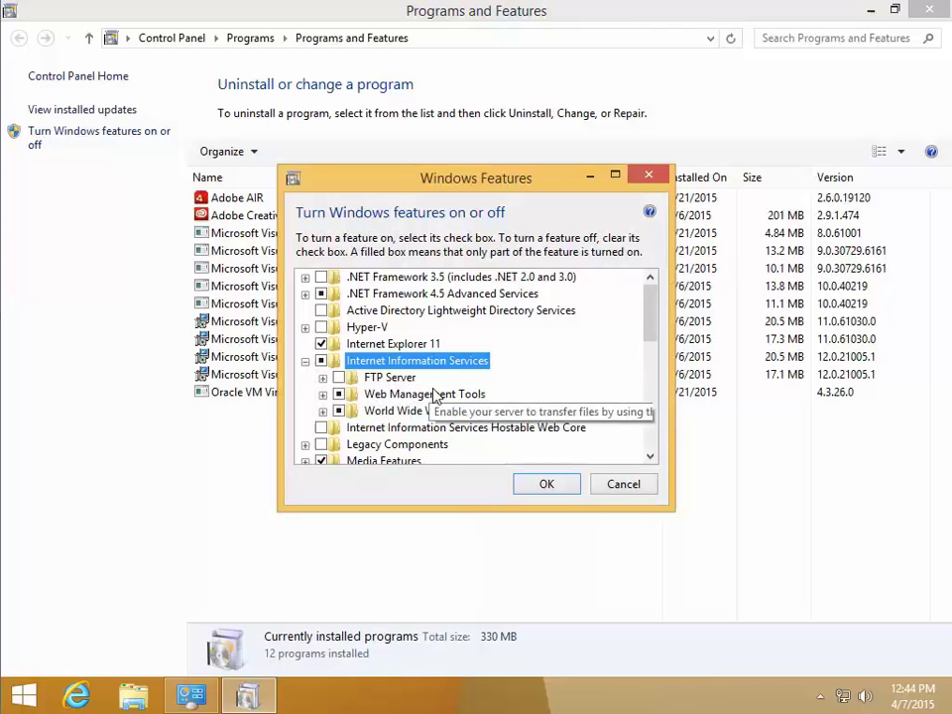
click(543, 485)
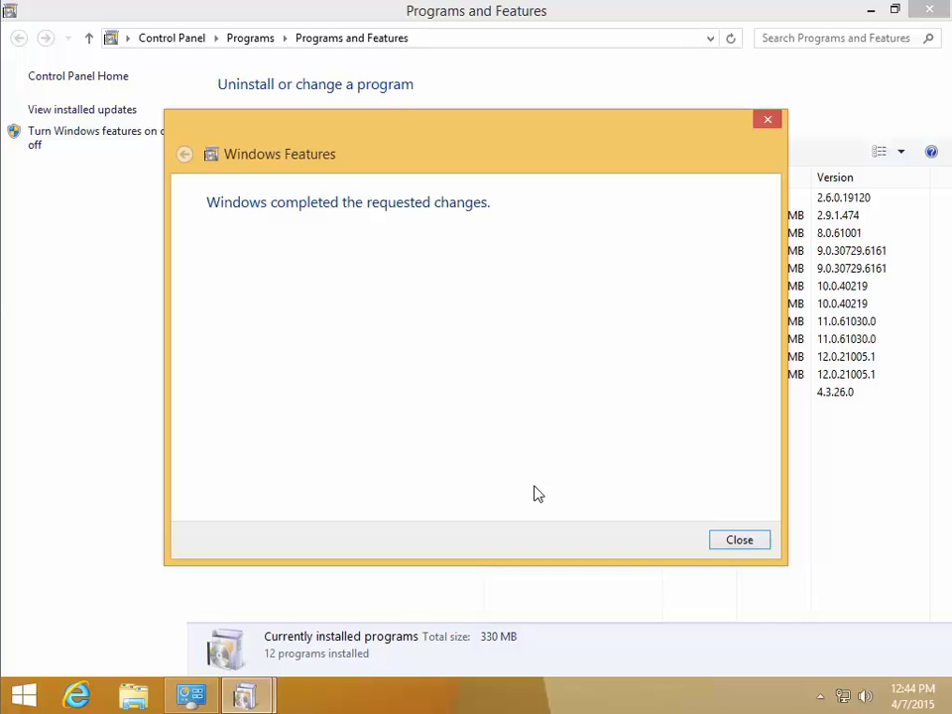
Close Programs and Features and launch Internet Information Services Manager from the Start apps list
click(739, 543)
click(929, 10)
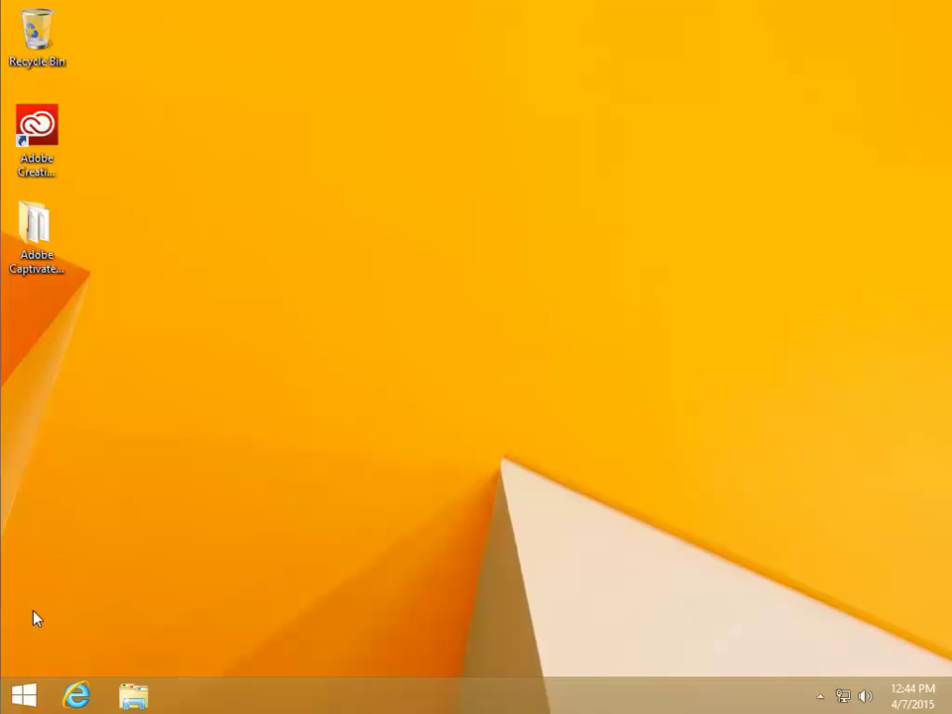
click(26, 698)
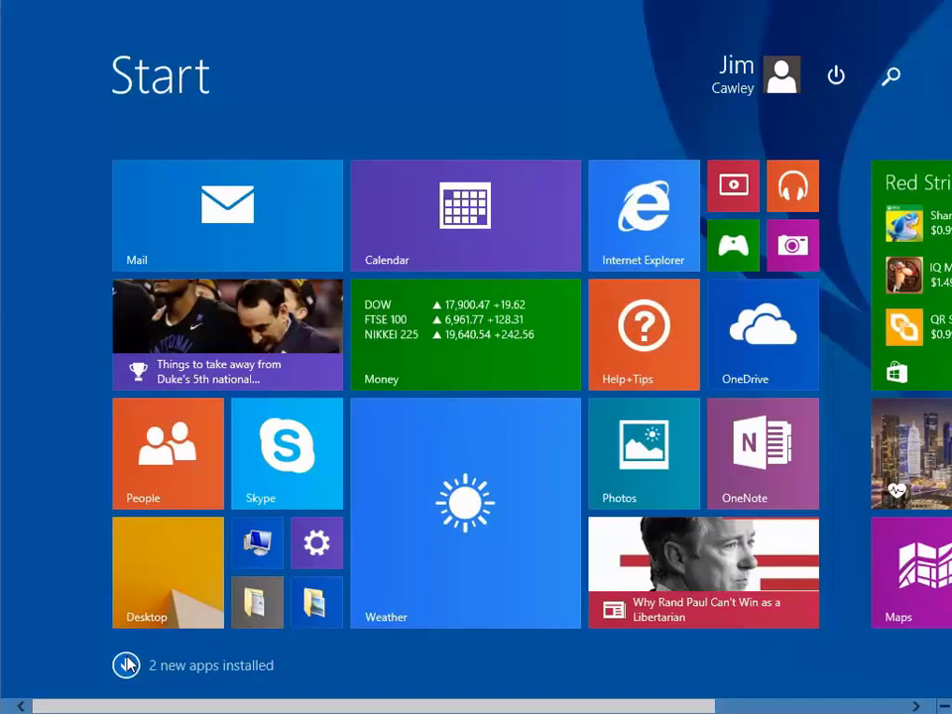
click(125, 664)
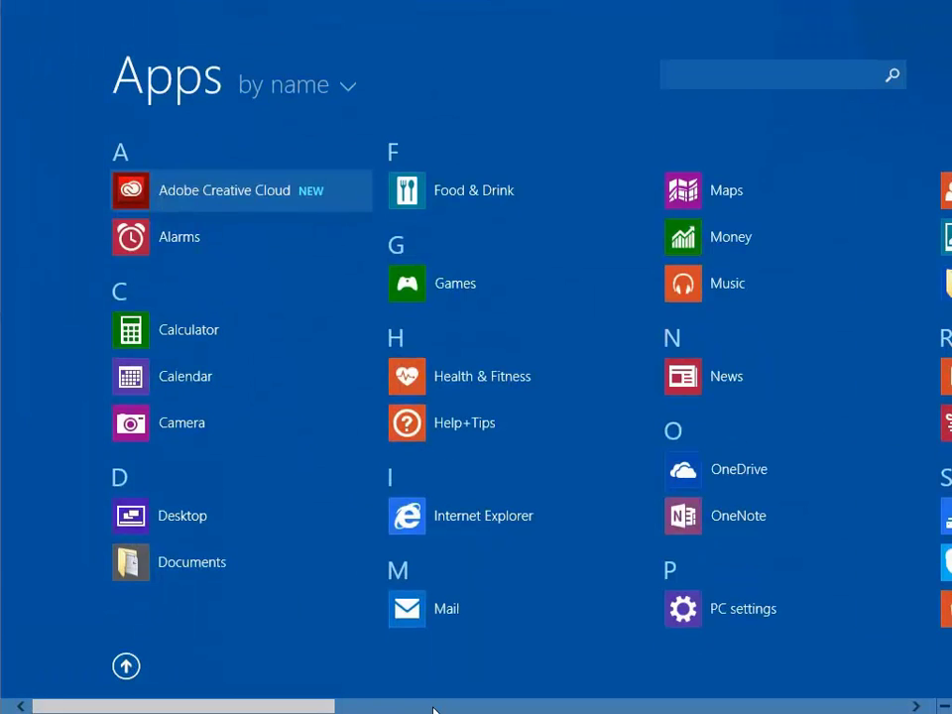
click(436, 707)
drag(541, 702, 640, 703)
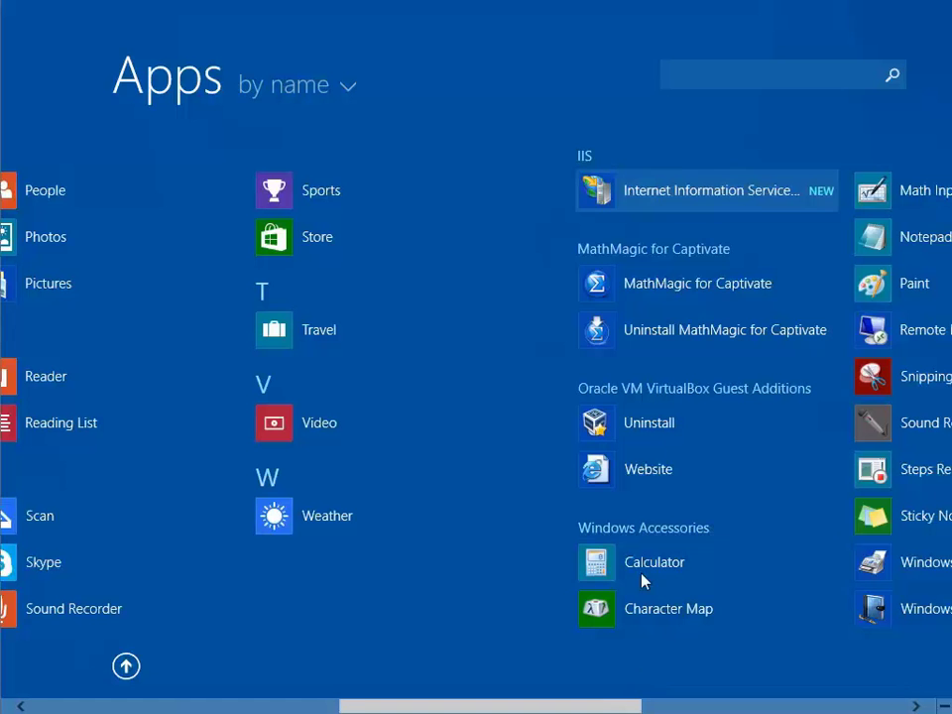
click(673, 201)
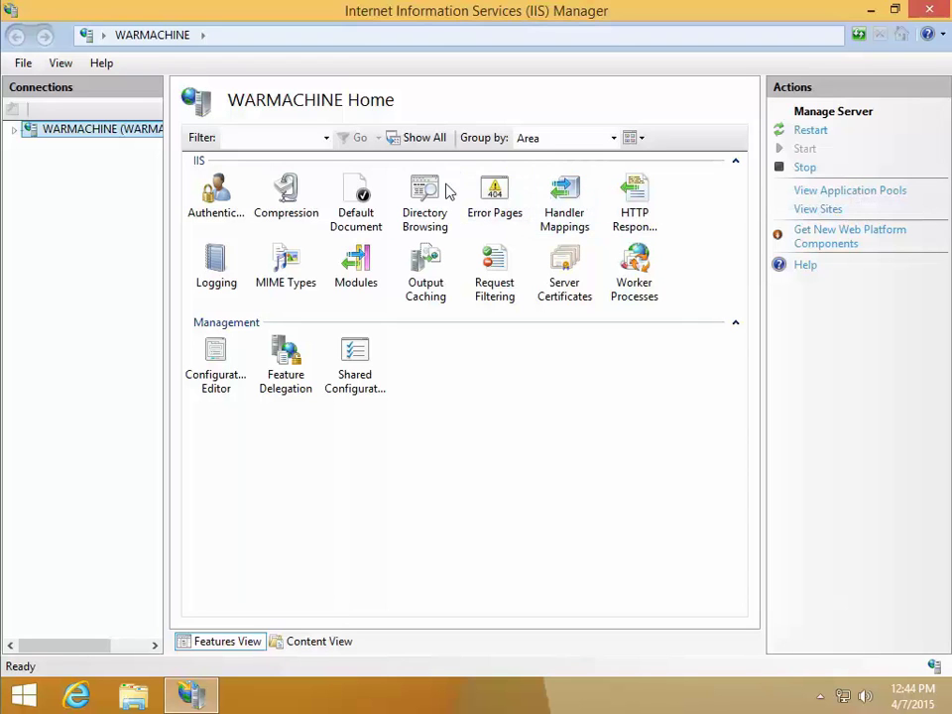
Select Default Web Site under WARMACHINE > Sites and browse it on *:80 (http)
click(14, 130)
click(31, 163)
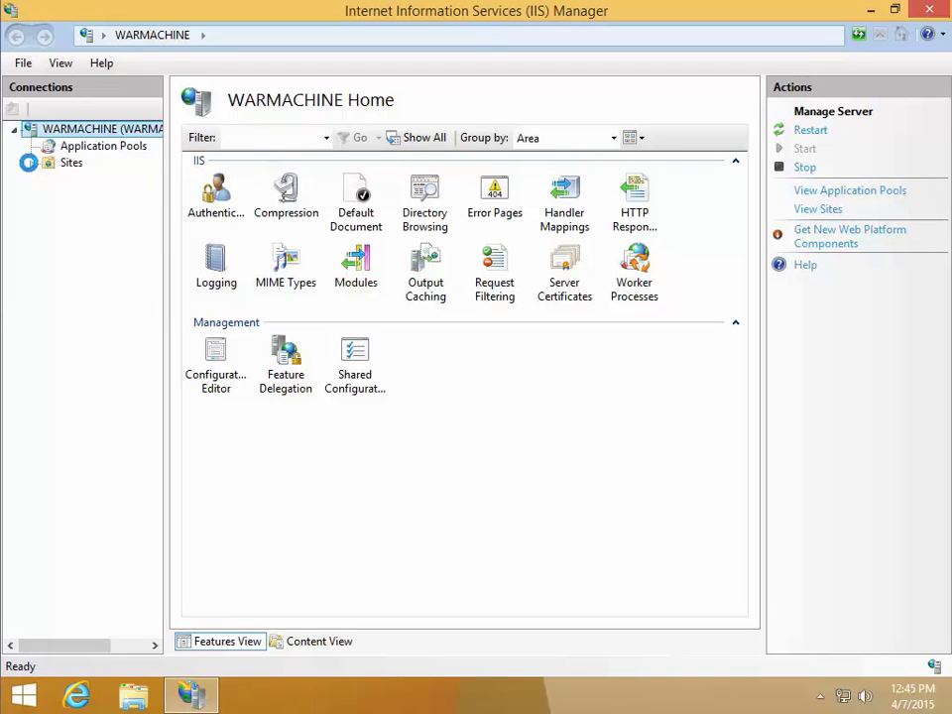
click(109, 179)
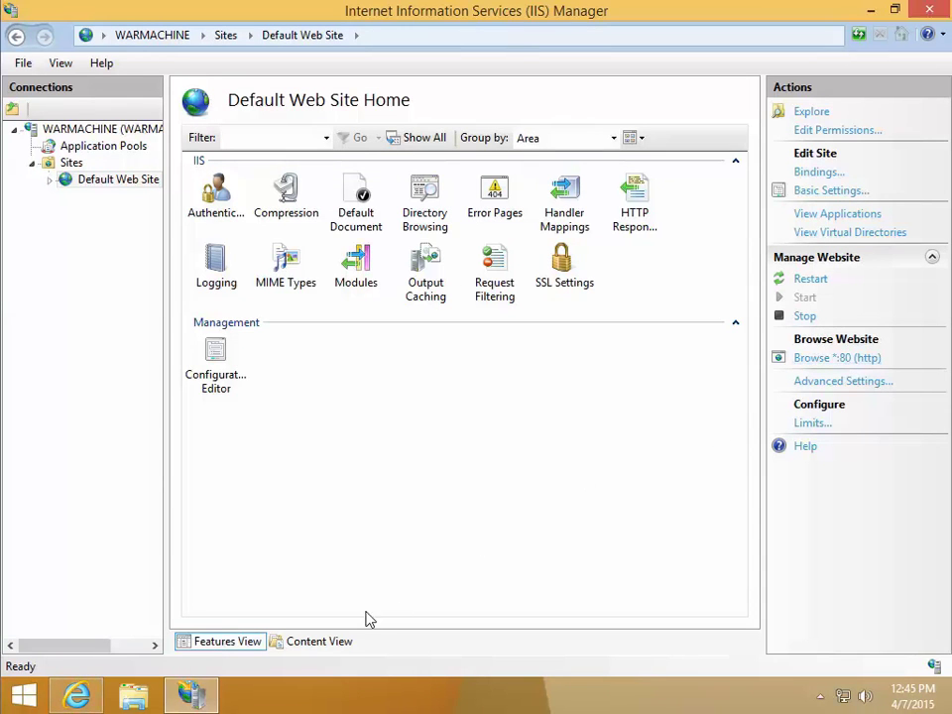
click(87, 692)
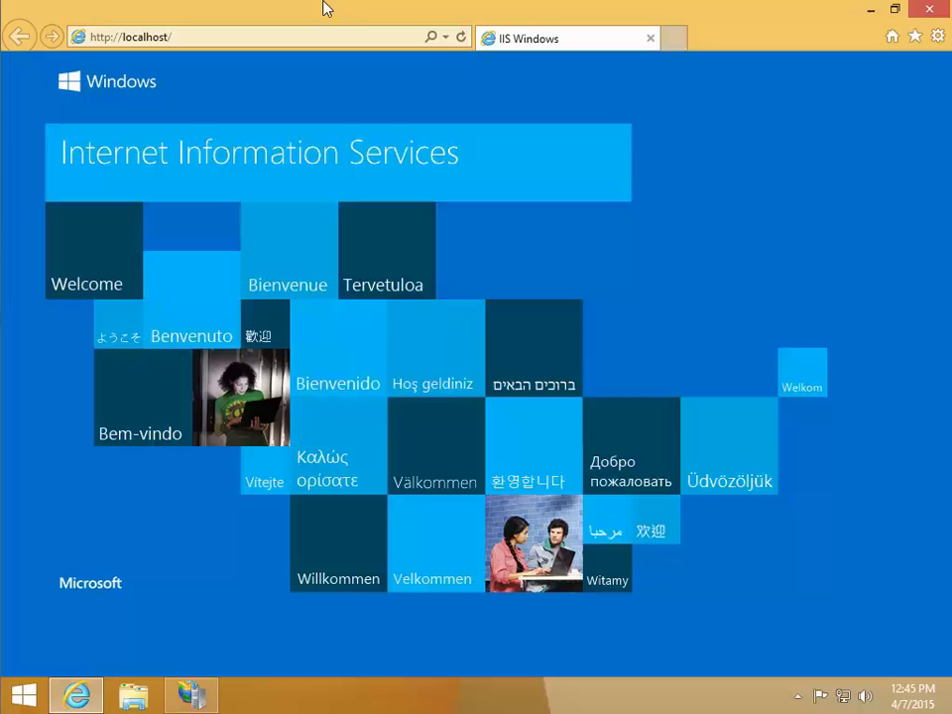
Close Internet Explorer and IIS Manager
click(935, 22)
click(937, 17)
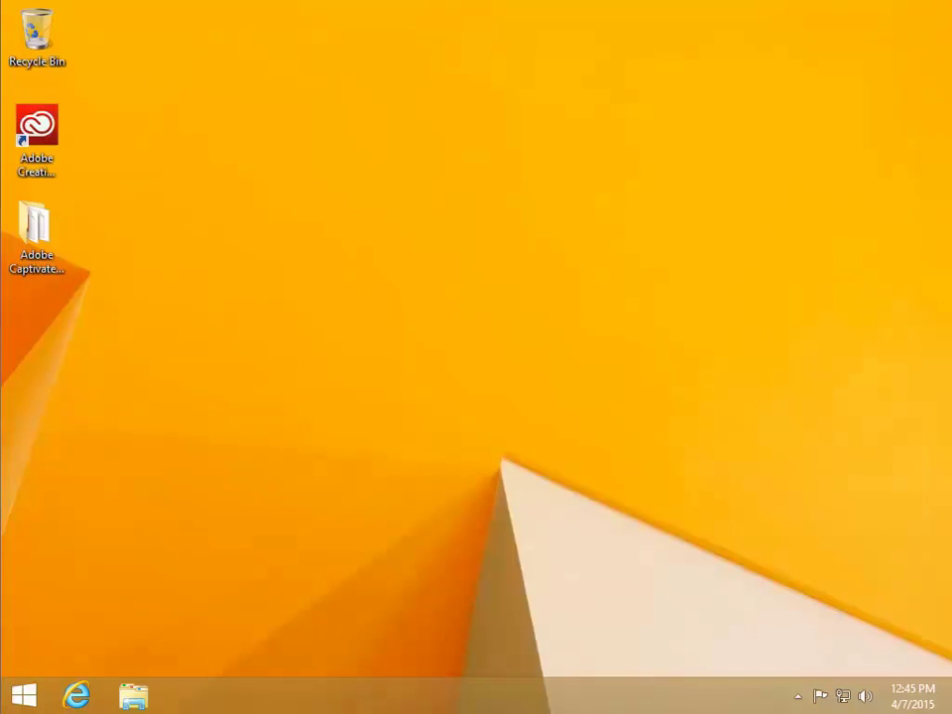
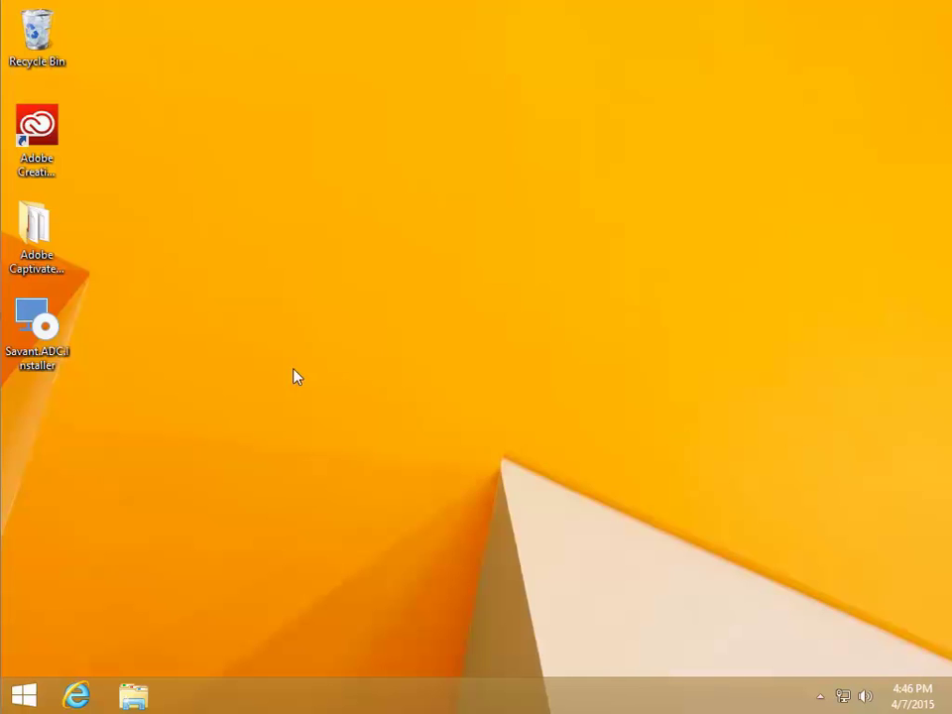
Run the Savant ADC installer as administrator and begin installing the SAP Crystal Reports prerequisite
right_click(54, 333)
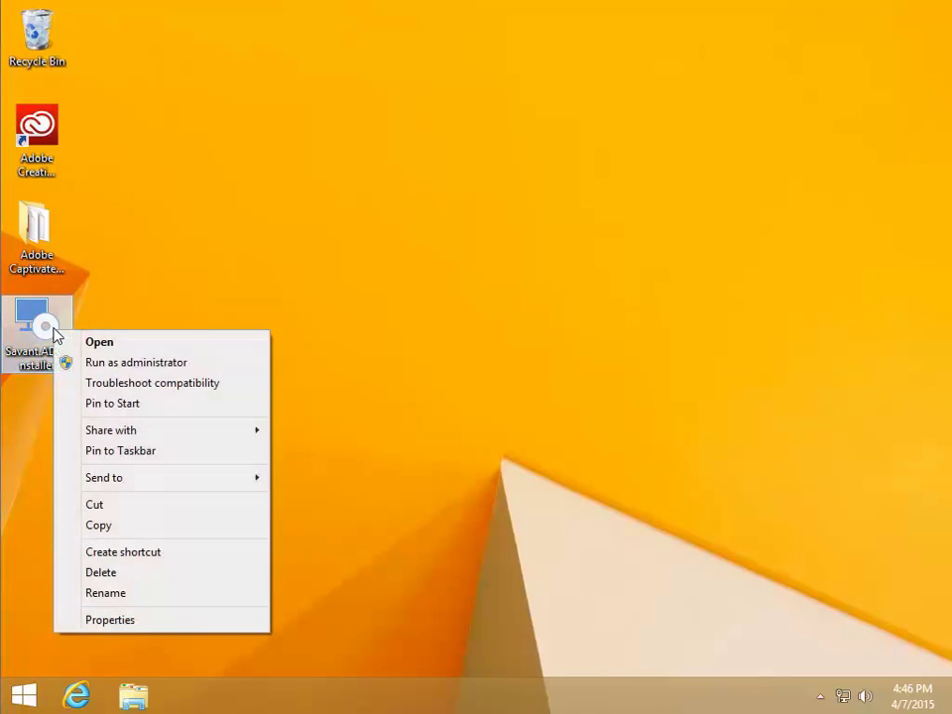
click(117, 365)
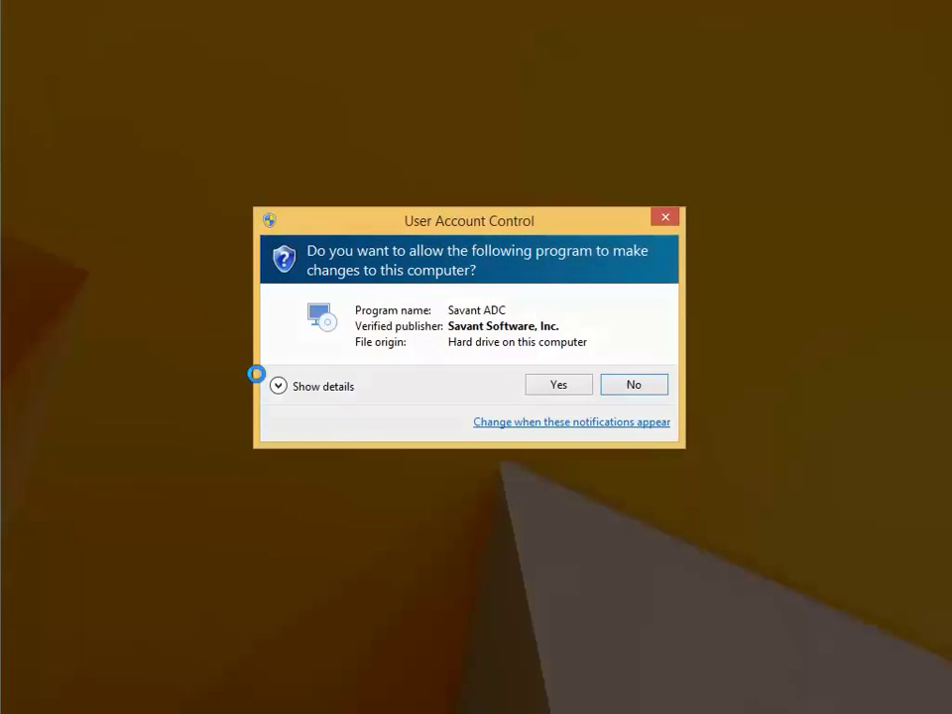
click(559, 388)
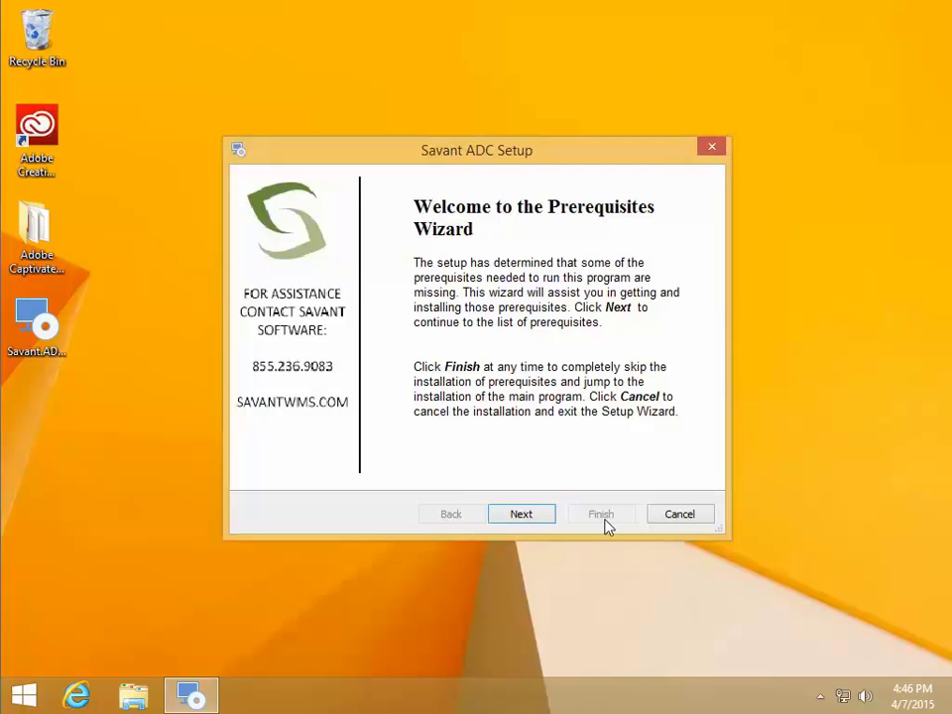
click(541, 517)
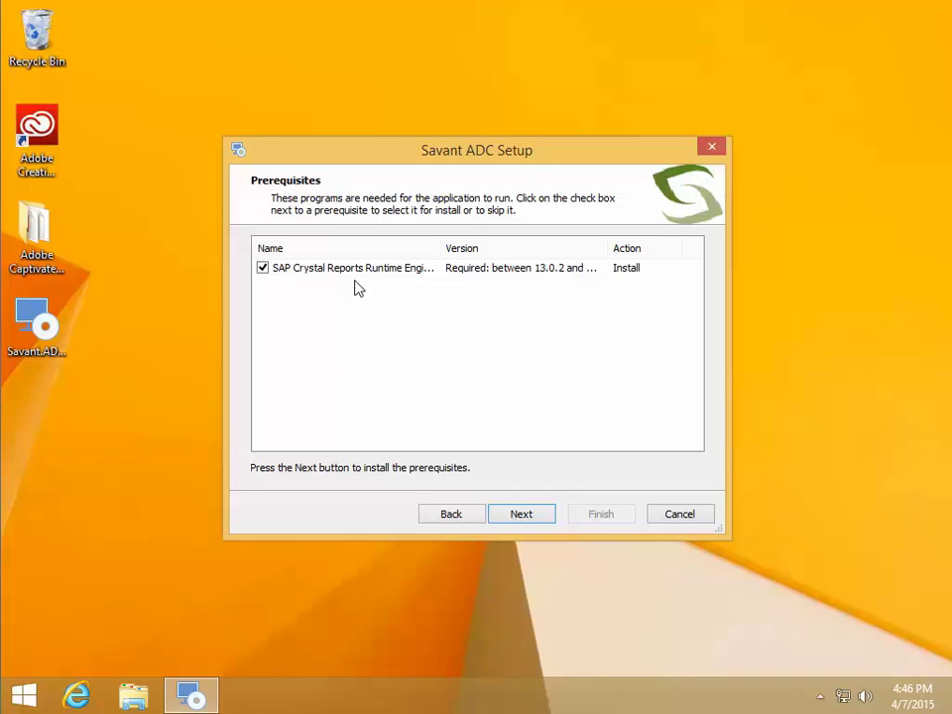
click(522, 514)
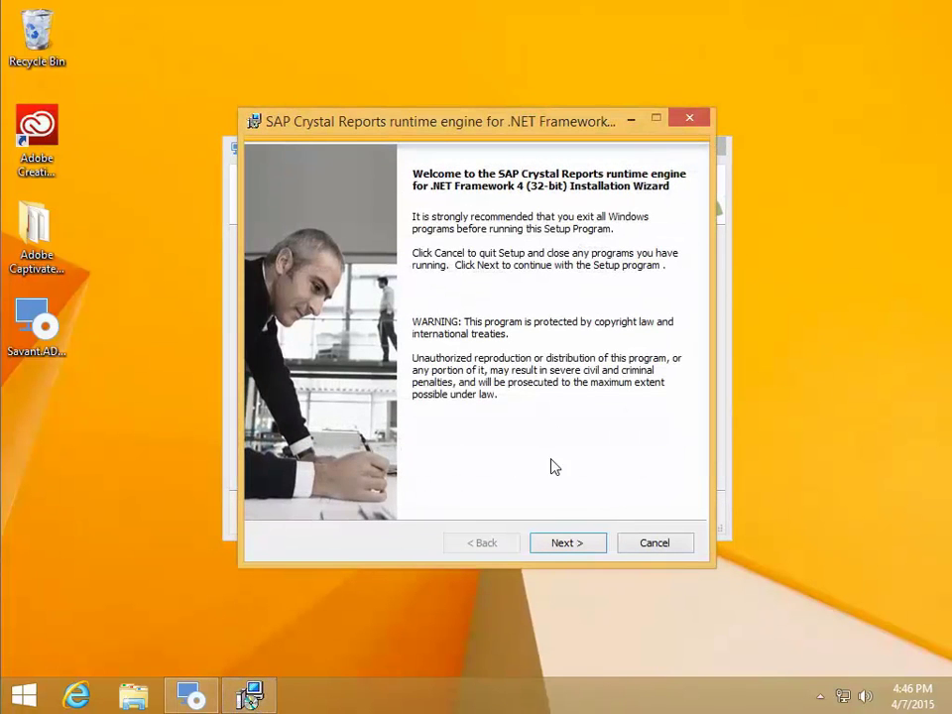
Accept the licence and install the SAP Crystal Reports runtime engine for .NET Framework 4 (32-bit)
click(571, 547)
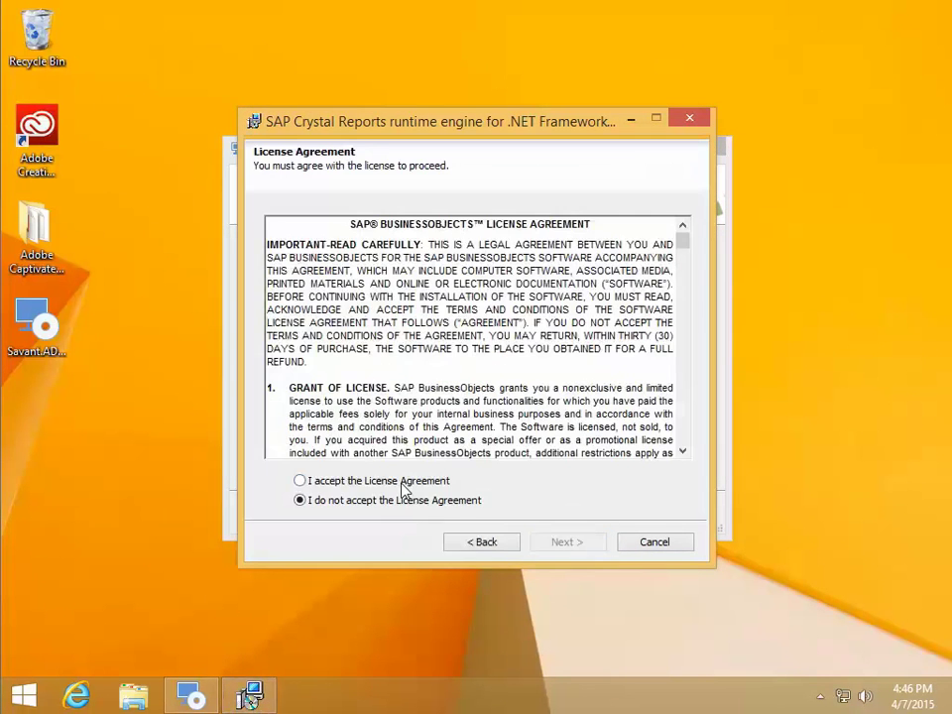
click(448, 484)
click(550, 544)
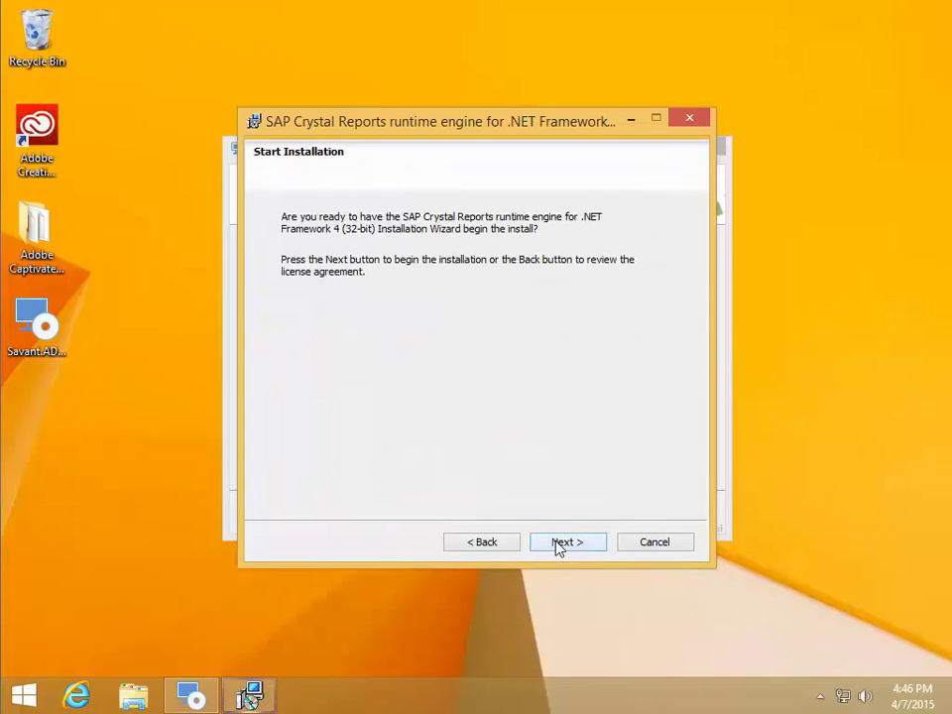
click(551, 544)
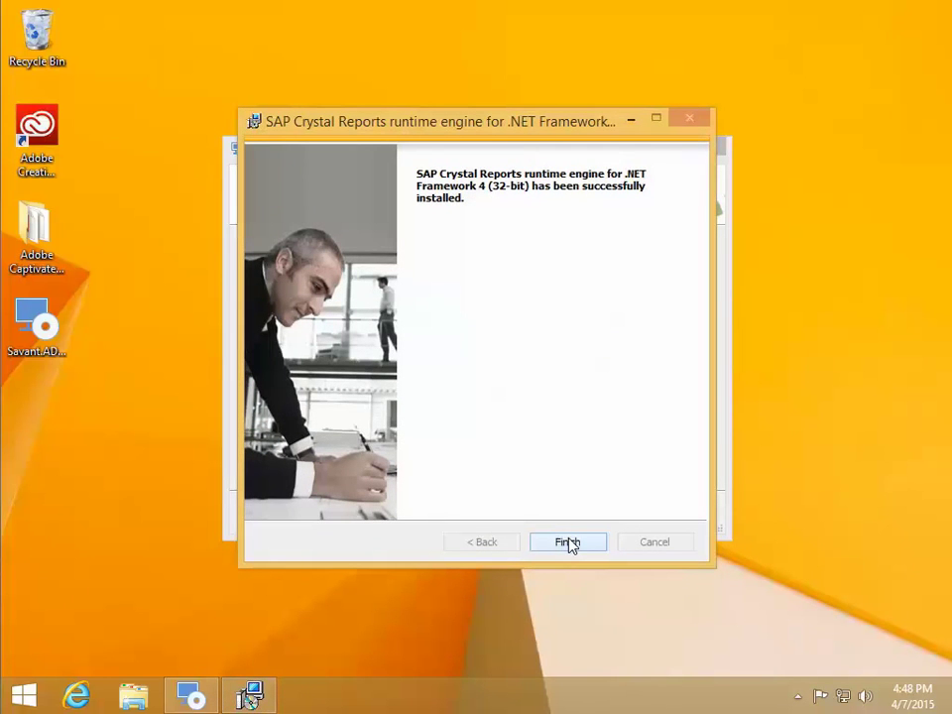
click(568, 542)
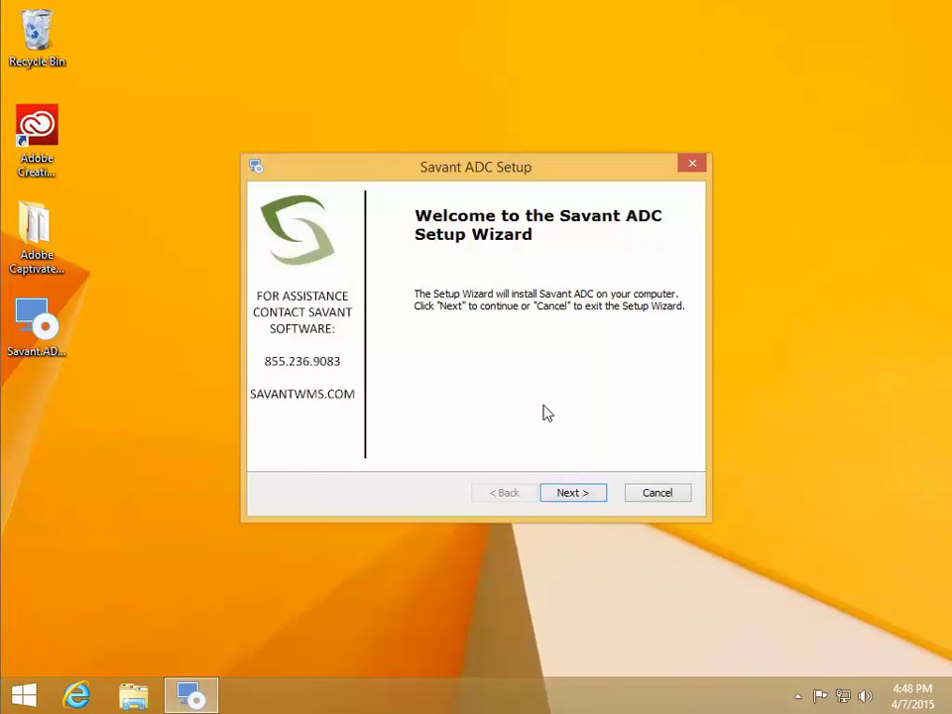
Accept the Savant ADC licence agreement
click(583, 496)
click(367, 424)
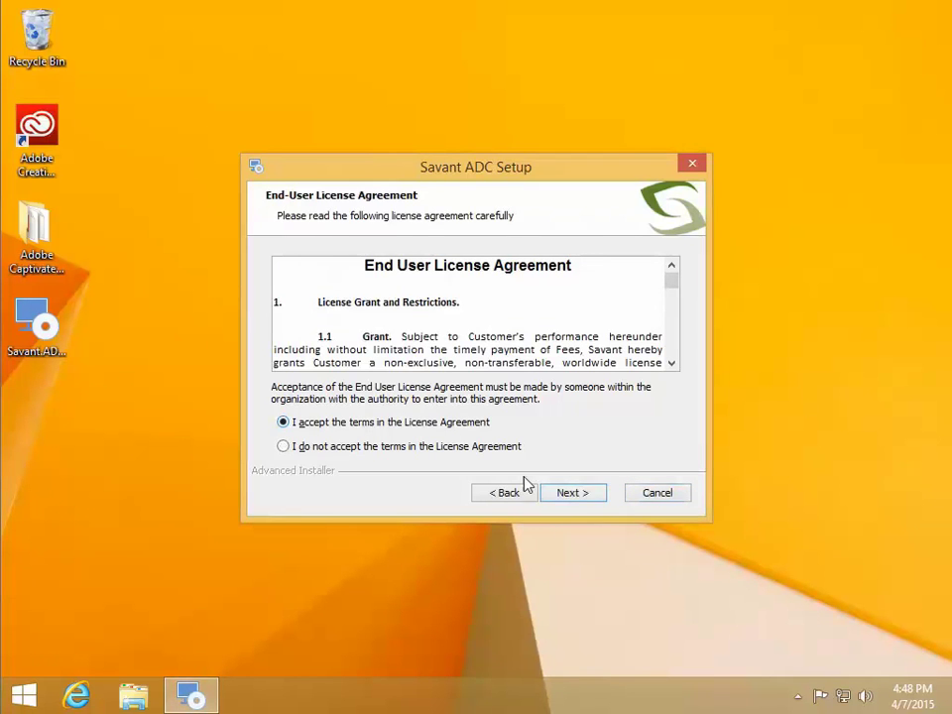
click(569, 501)
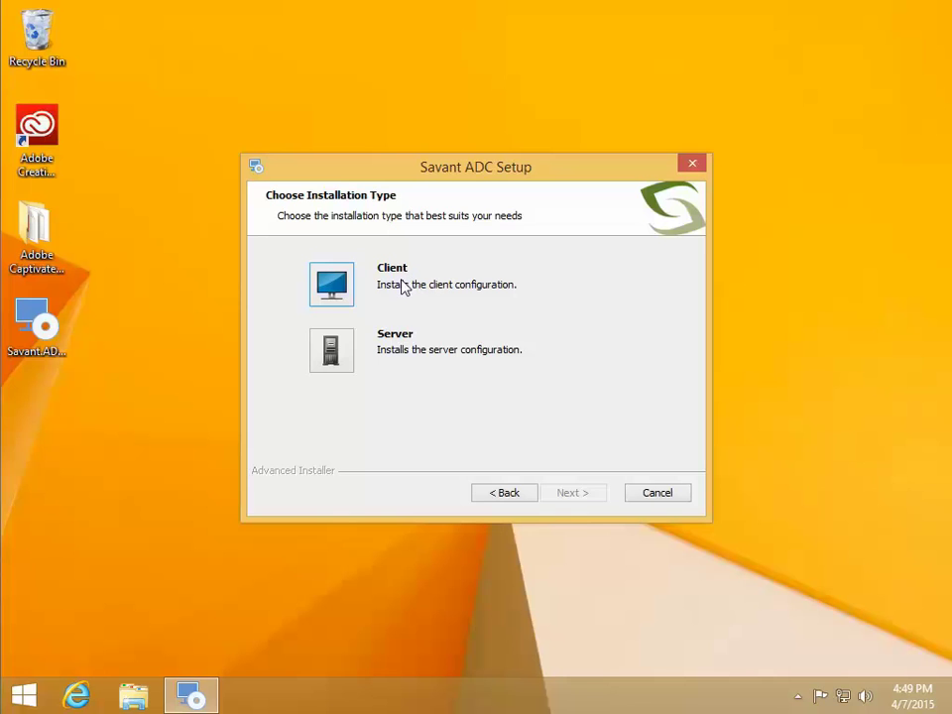
Choose a Server installation with both the Application and Database features
click(340, 354)
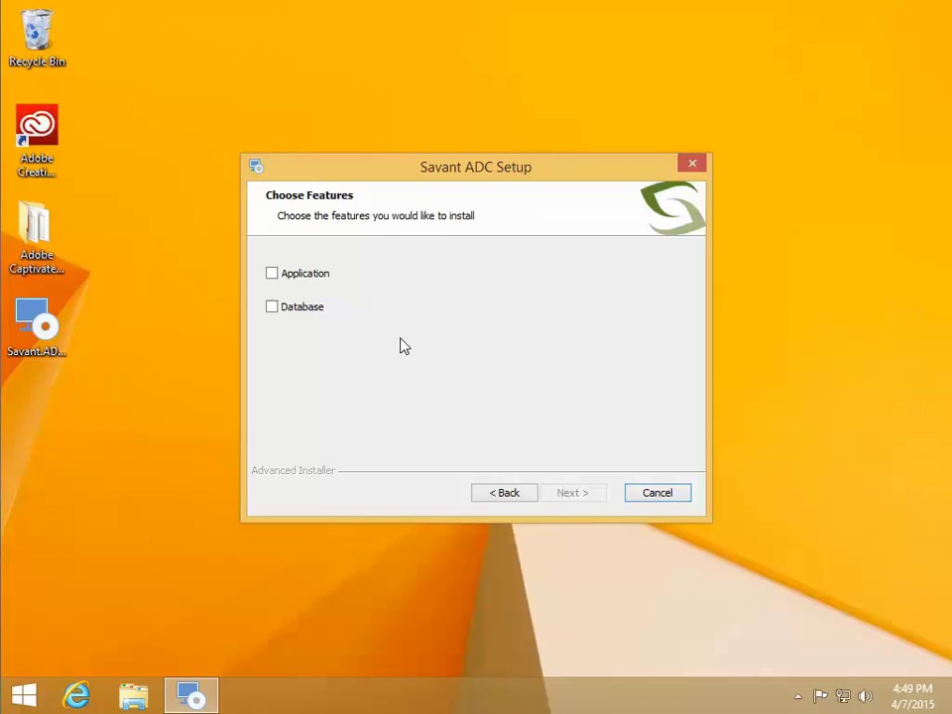
click(273, 274)
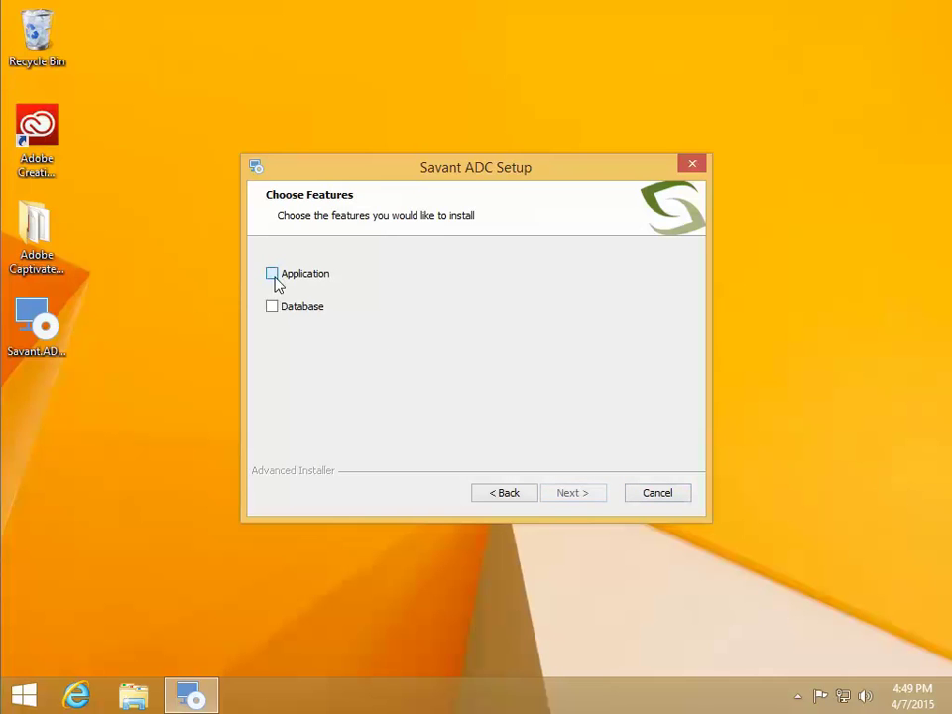
click(273, 308)
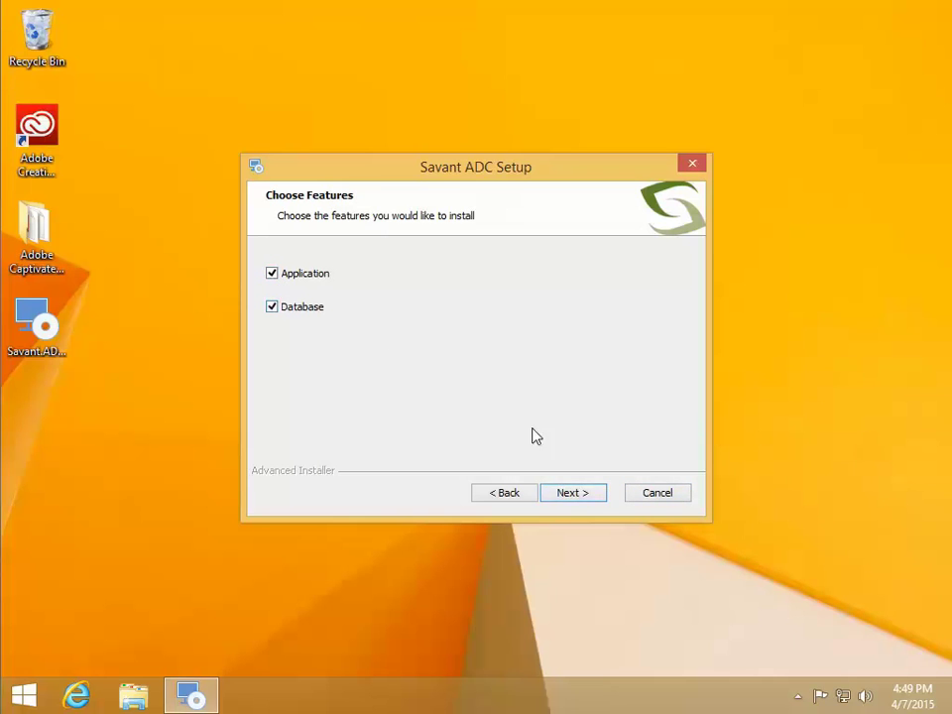
click(581, 494)
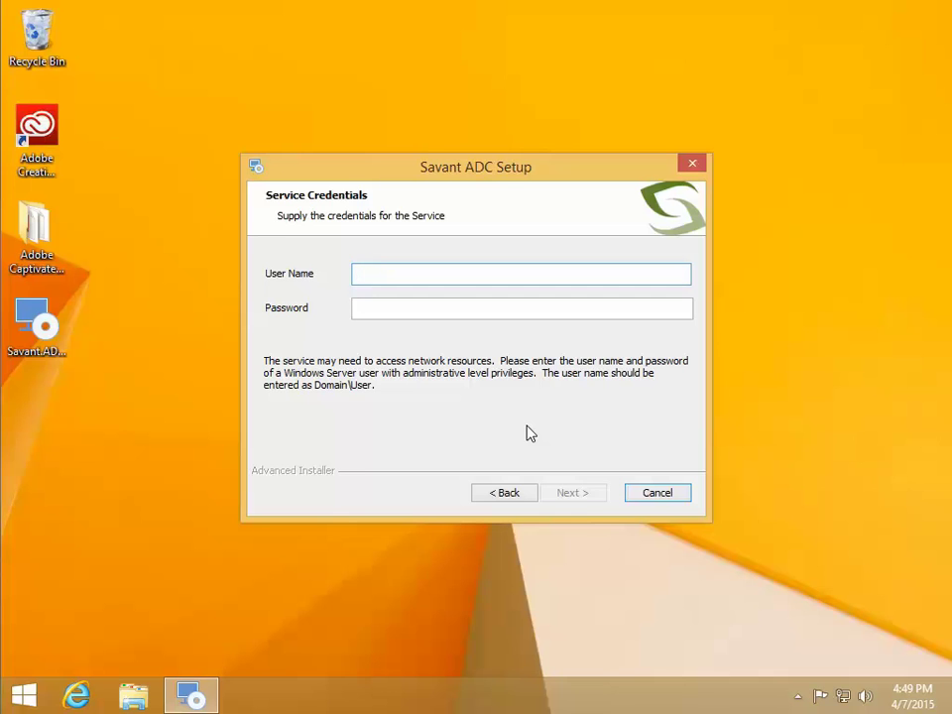
Enter the WARMACHINE domain service account's user name and password as service credentials
text(WARMACHINE\)
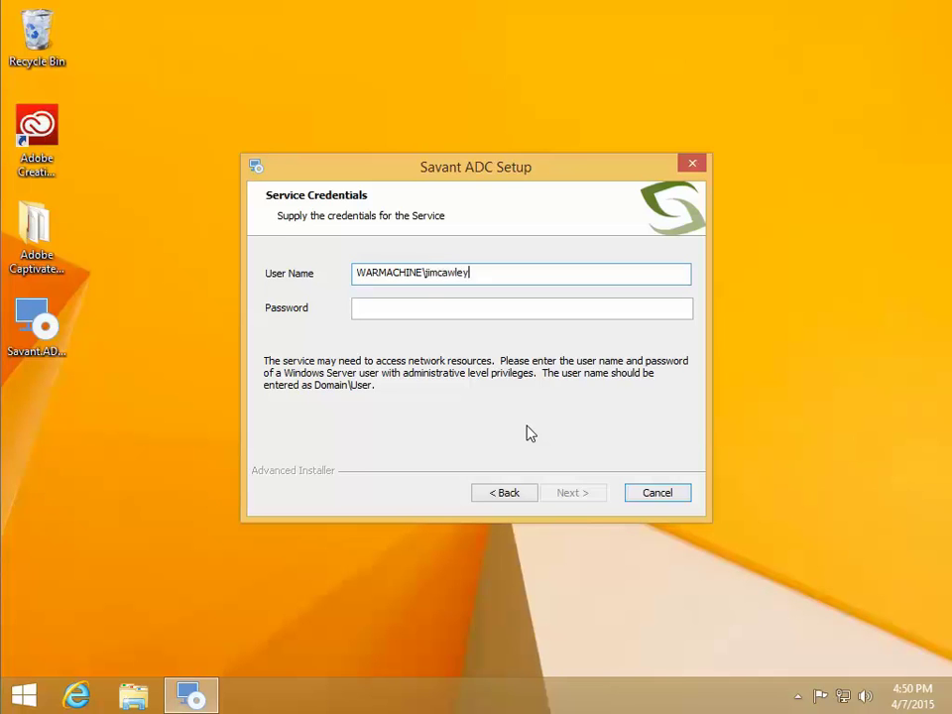
key(Tab)
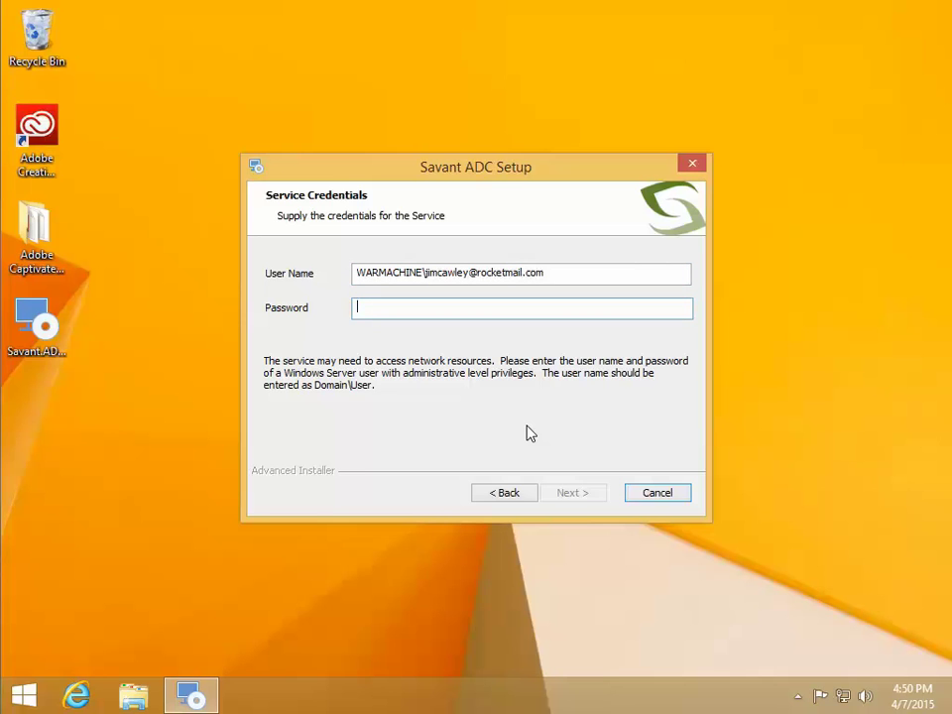
text(••••)
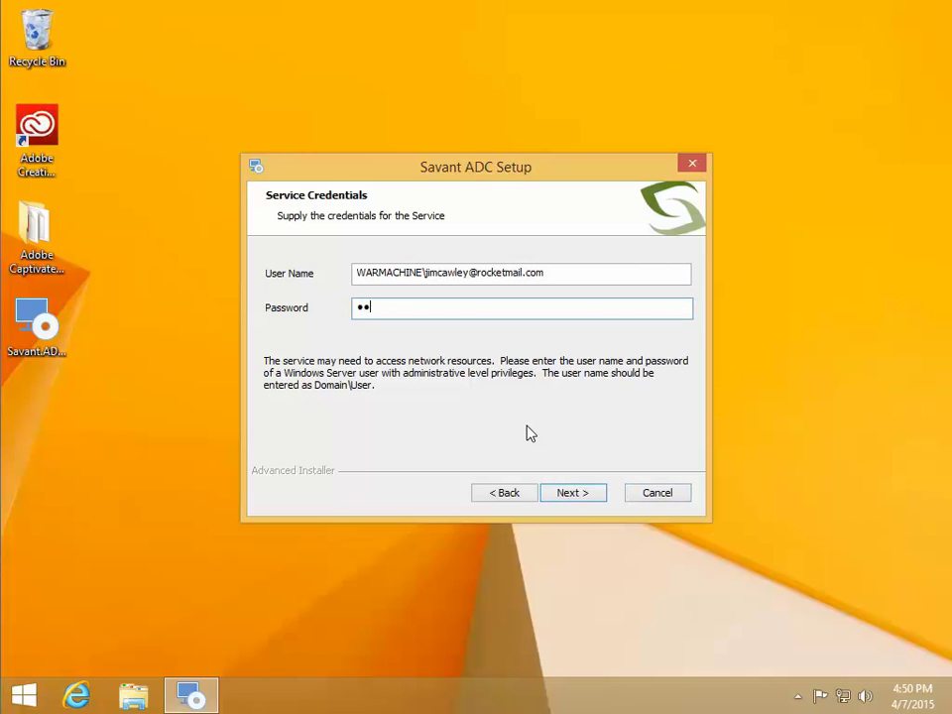
text(•••••)
click(562, 492)
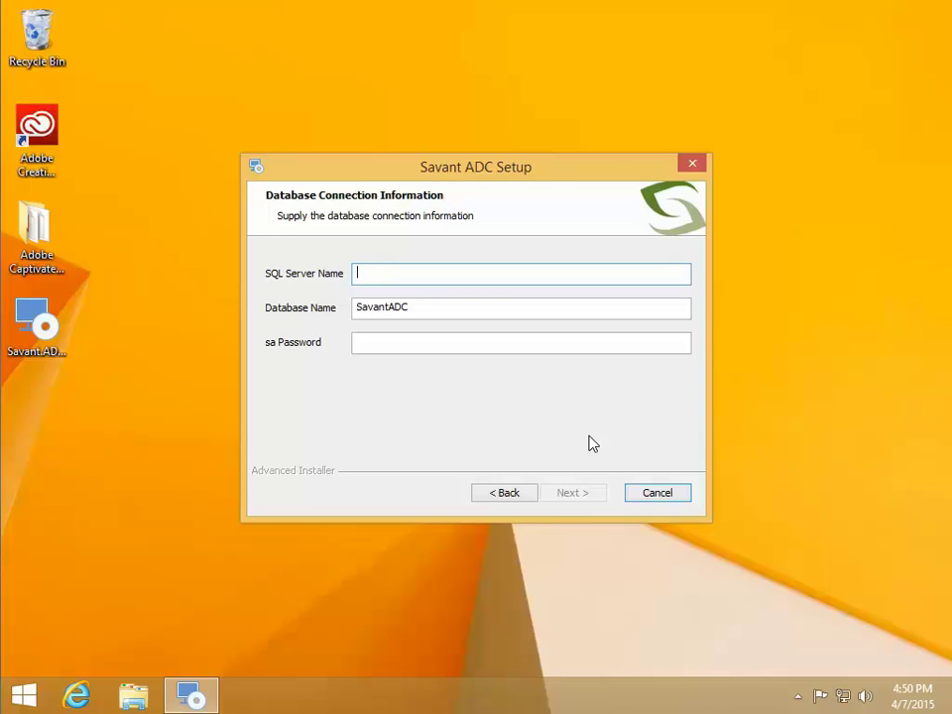
Connect to SQL Server WARMACHINE with the sa password and keep the default installation folder
text(WARMACHINE)
key(Tab)
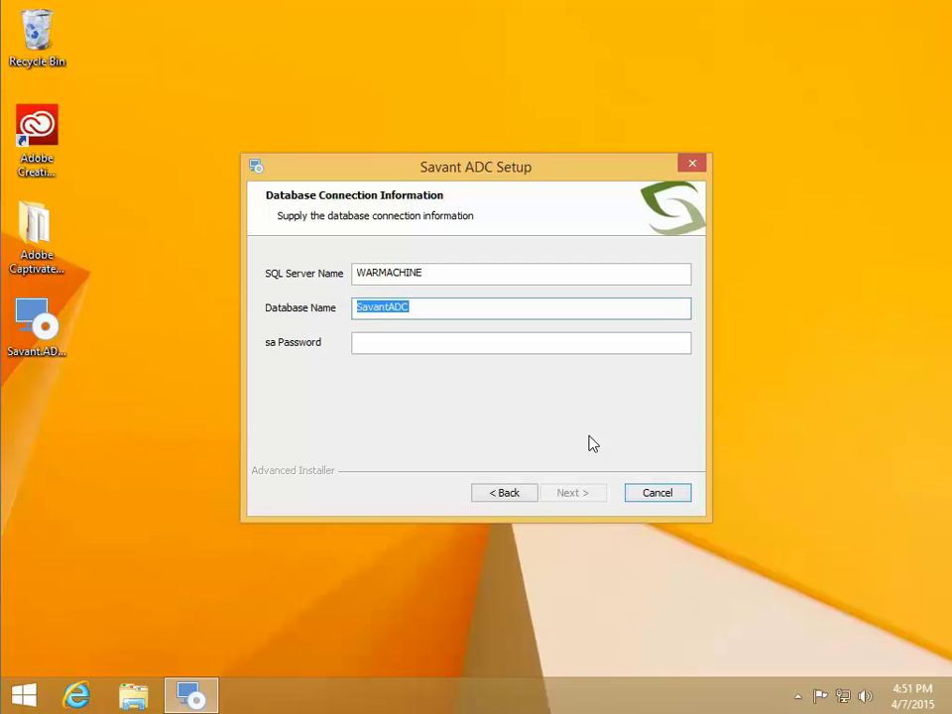
key(Tab)
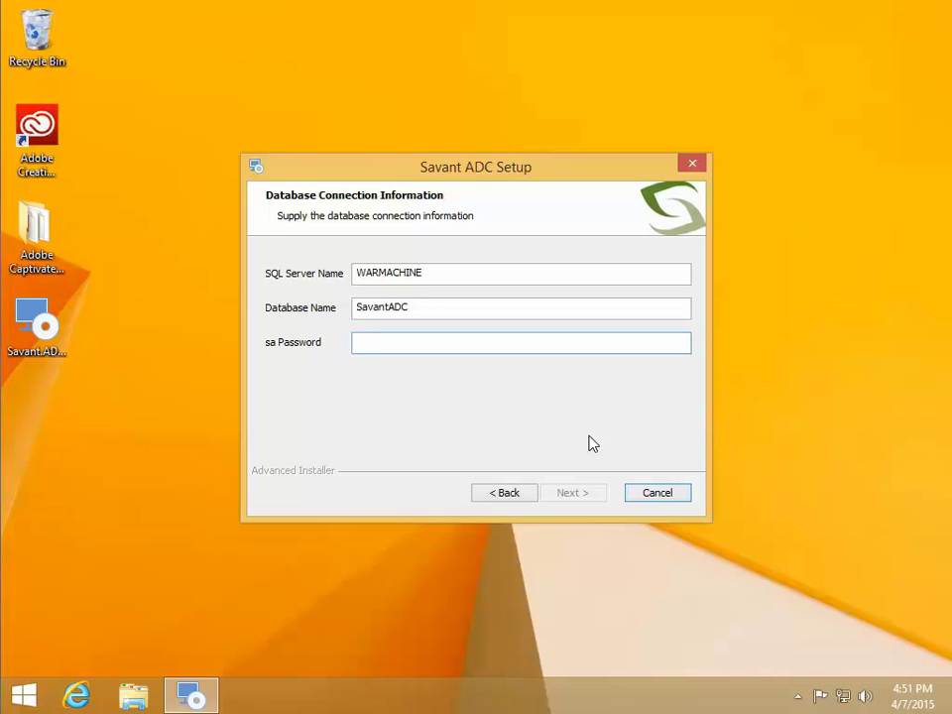
text(••••••)
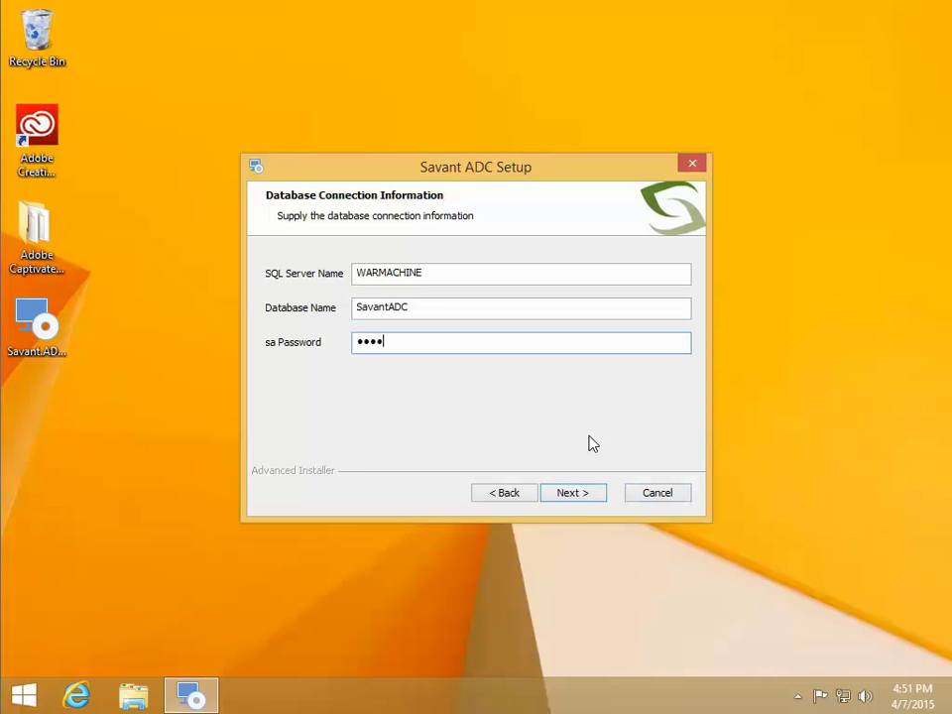
click(587, 491)
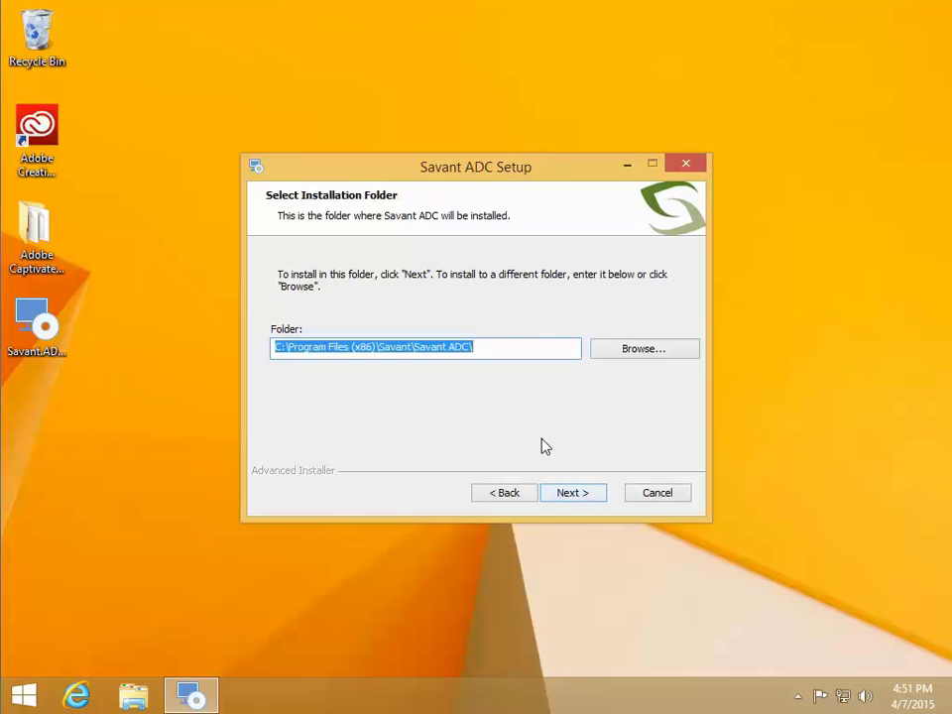
click(580, 493)
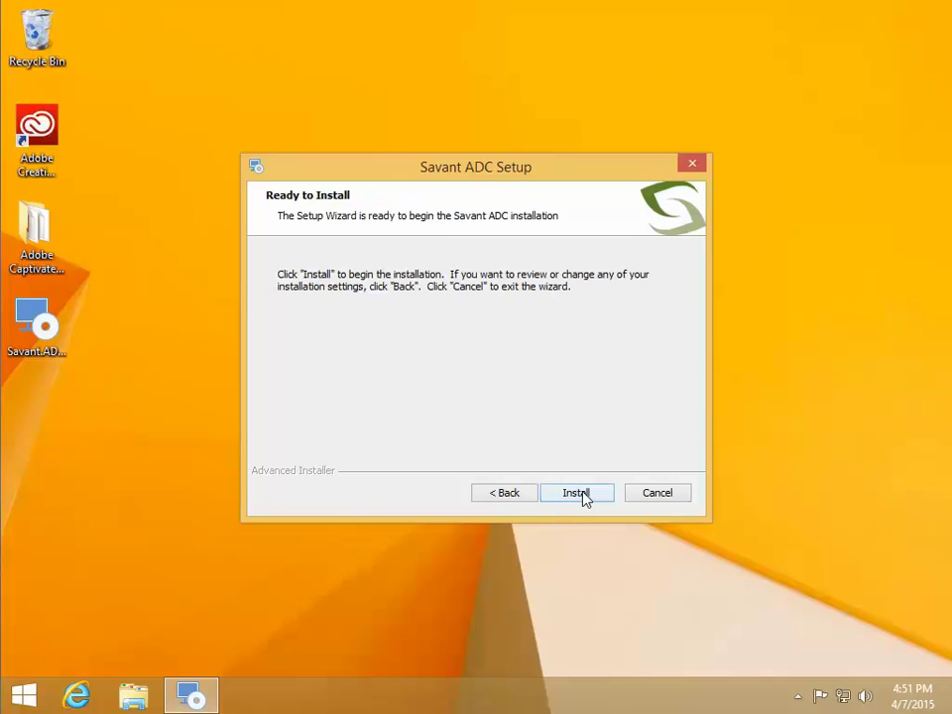
Install Savant ADC and finish the setup wizard
click(580, 494)
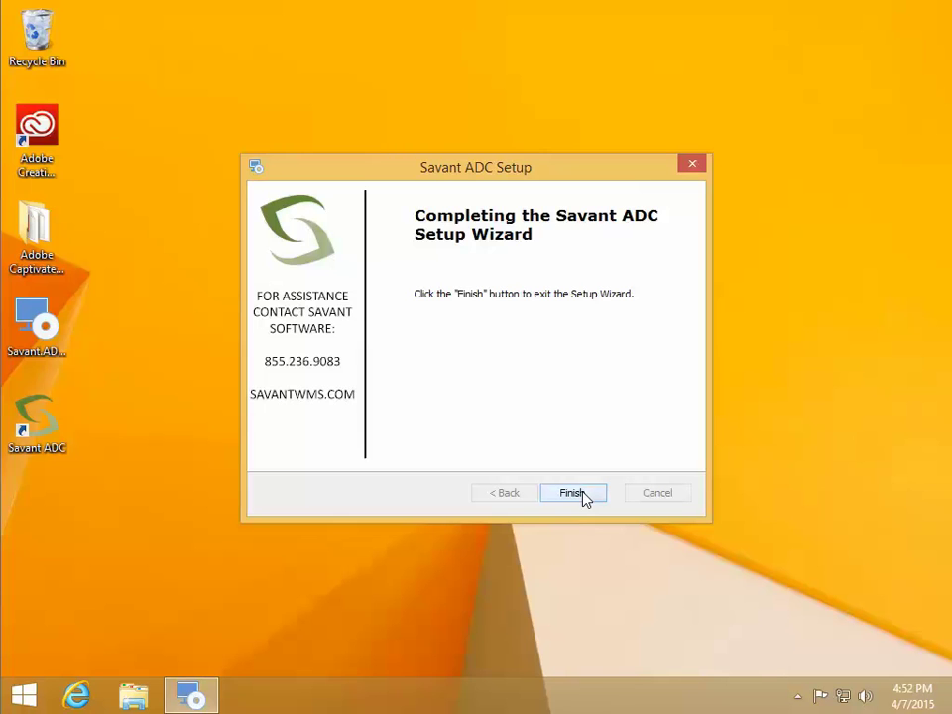
click(574, 493)
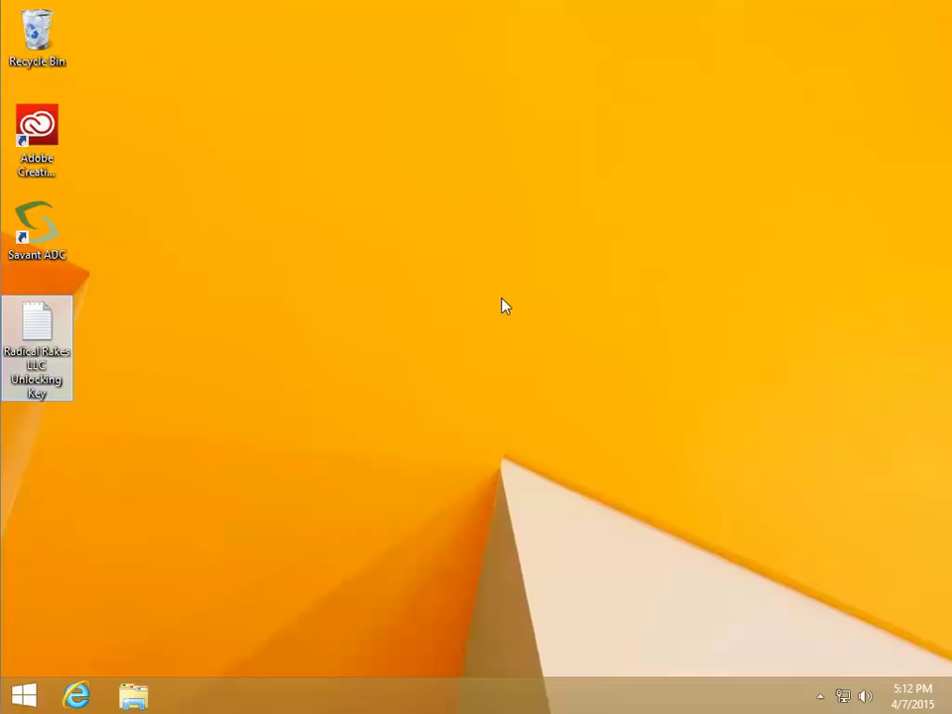
Launch Savant ADC and activate it with the product key copied from the unlocking key file
double_click(48, 232)
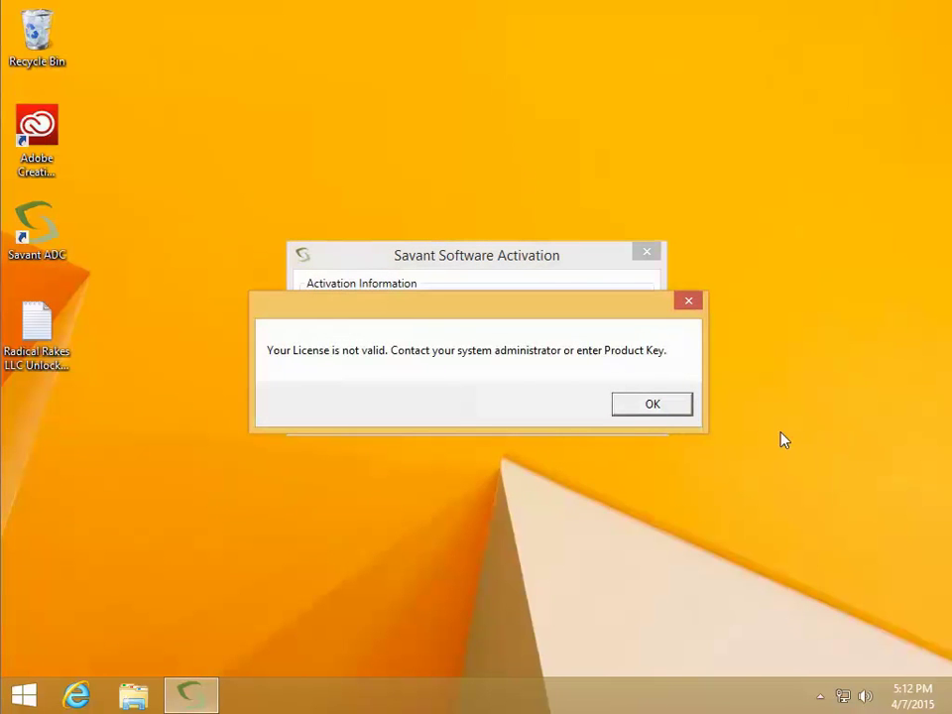
click(675, 407)
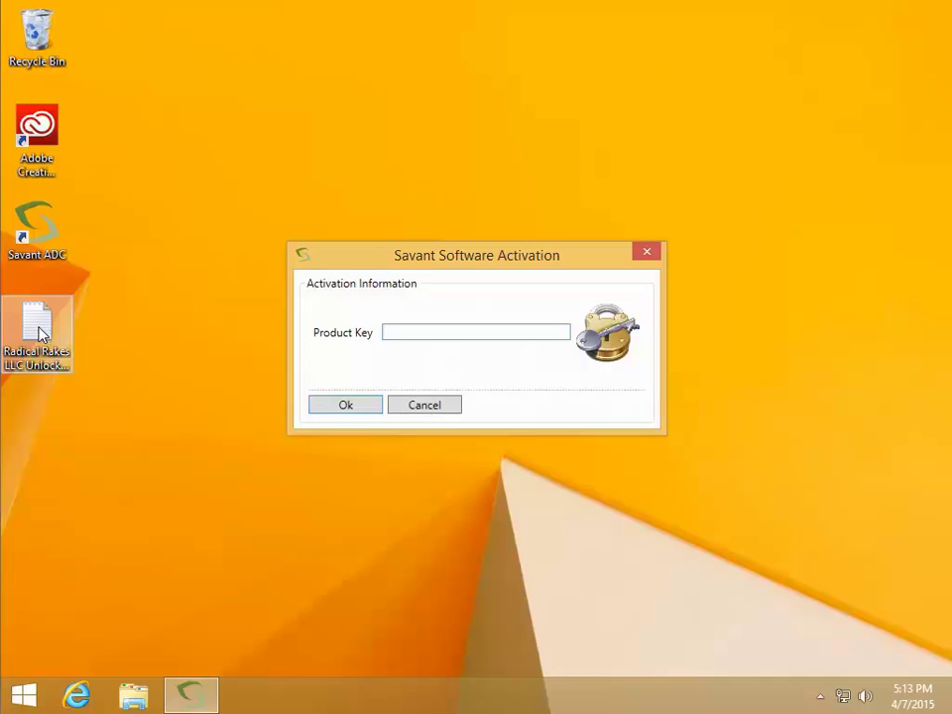
double_click(39, 327)
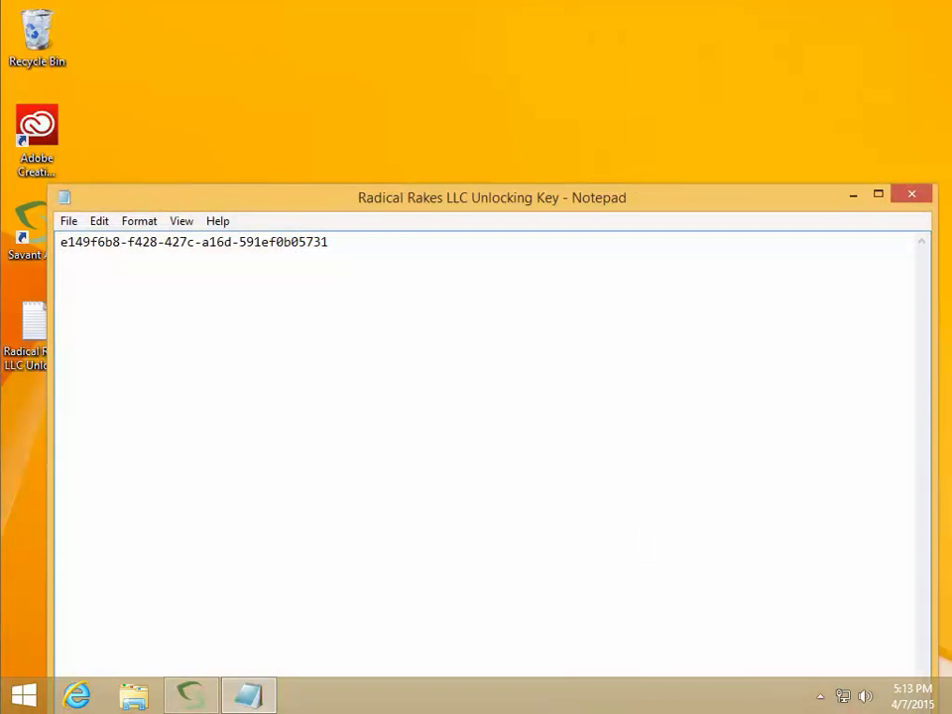
drag(61, 242, 329, 242)
key(ctrl+c)
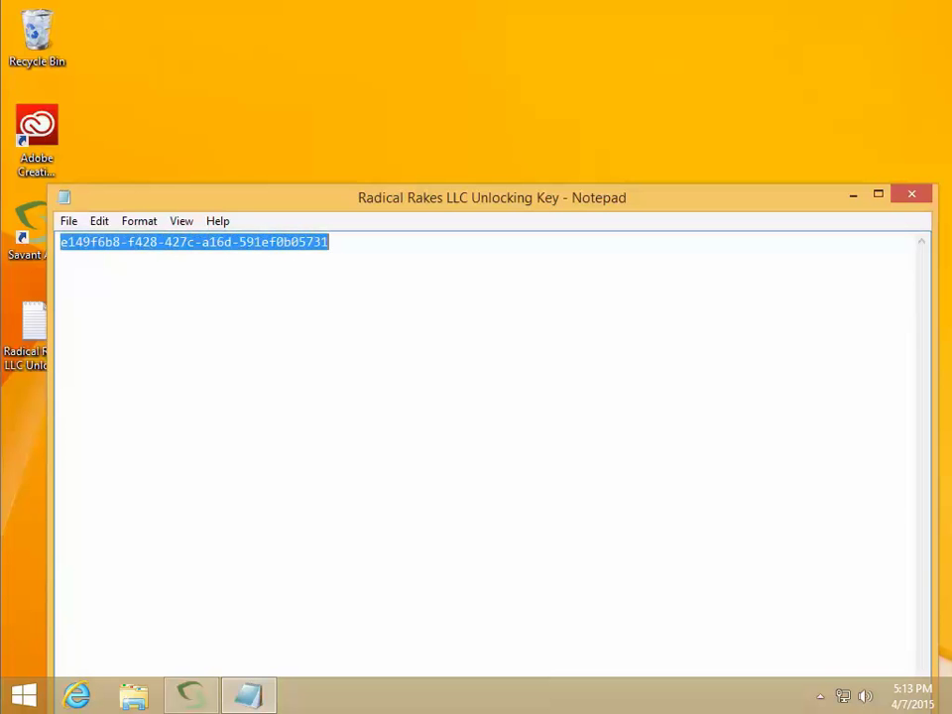
click(913, 194)
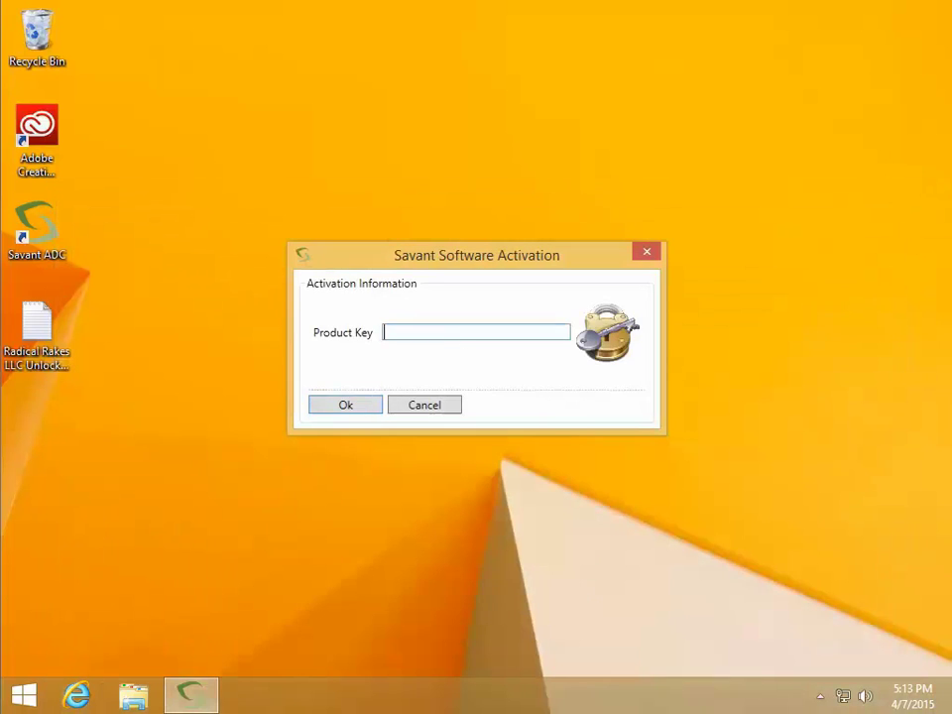
key(ctrl+v)
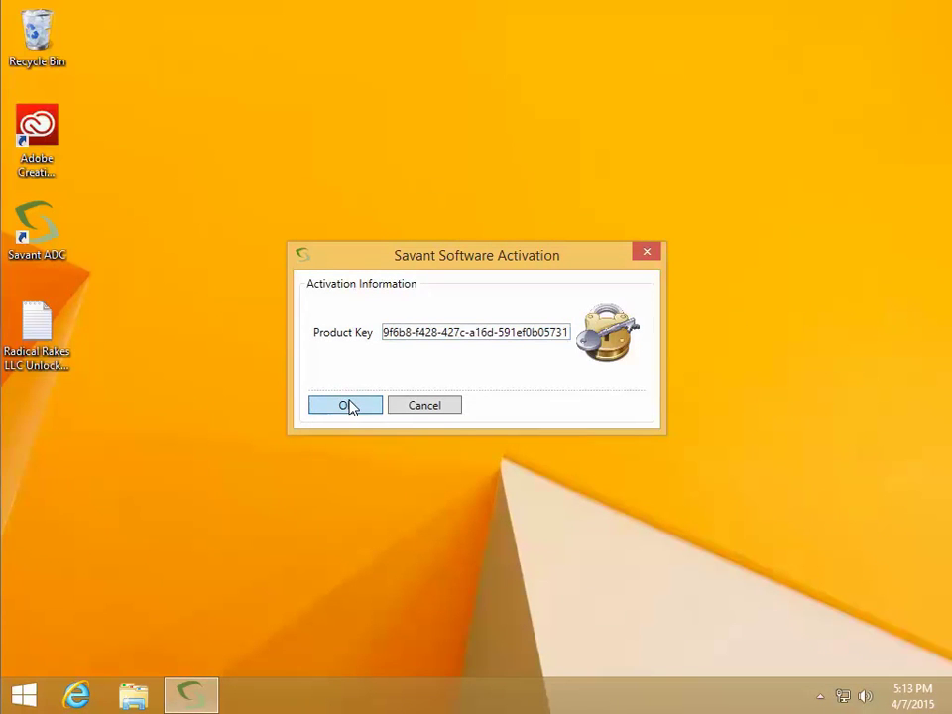
click(347, 405)
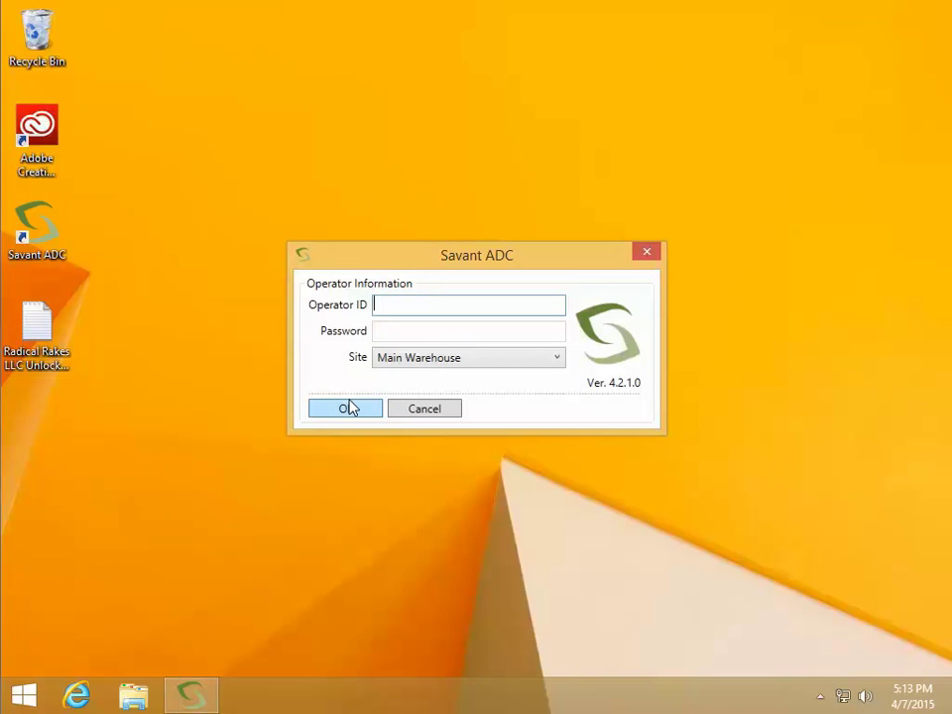
Log in as the system administrator operator at Main Warehouse, correcting the mistyped operator ID
text(syadmin)
key(Tab)
key(Tab)
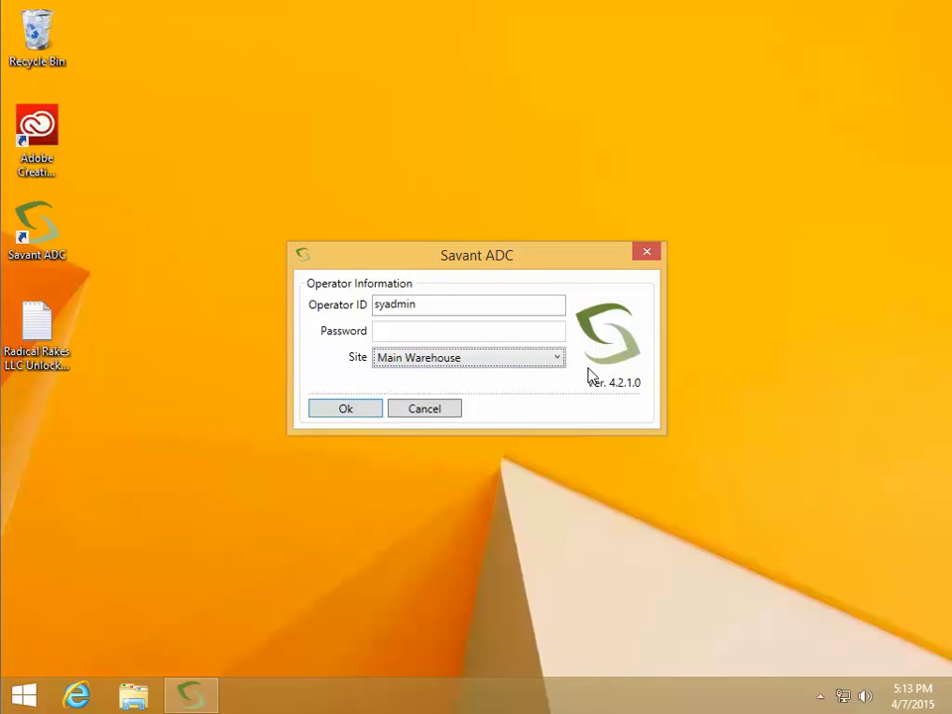
click(554, 358)
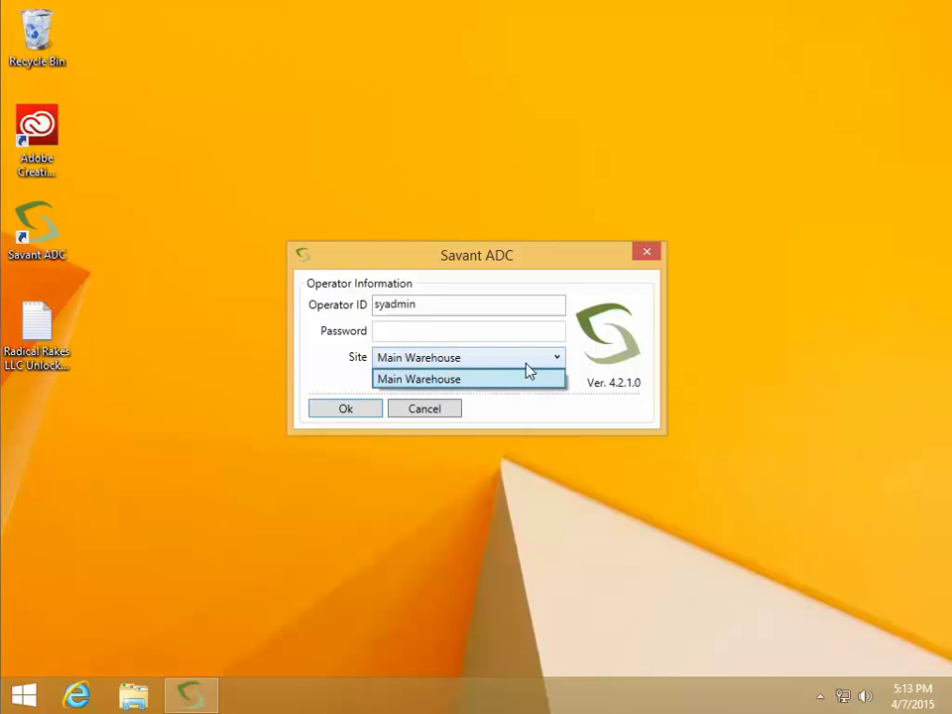
click(521, 380)
click(345, 413)
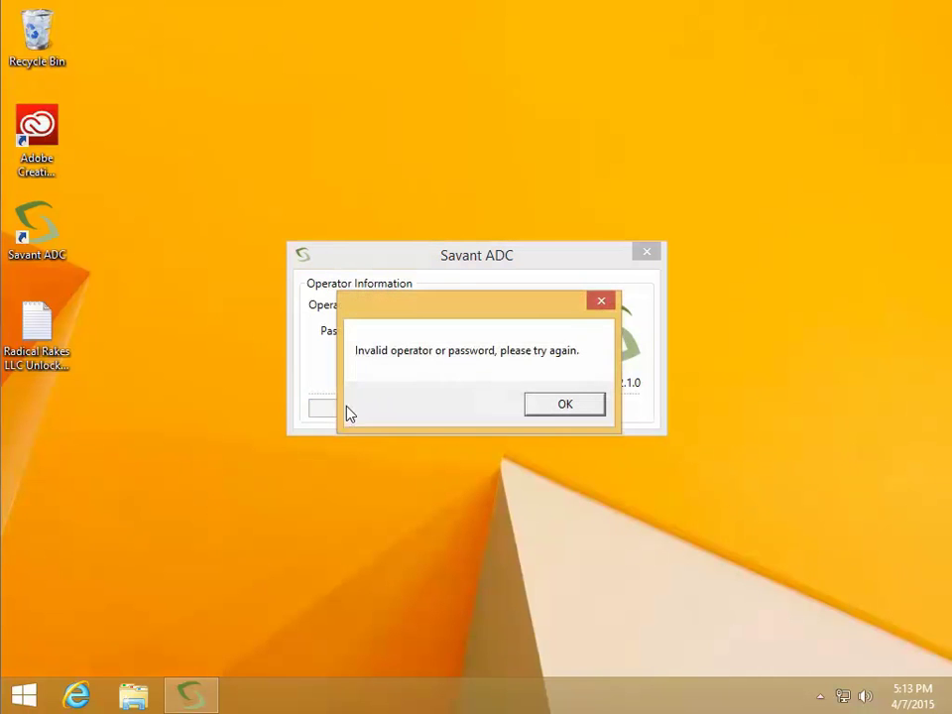
click(559, 405)
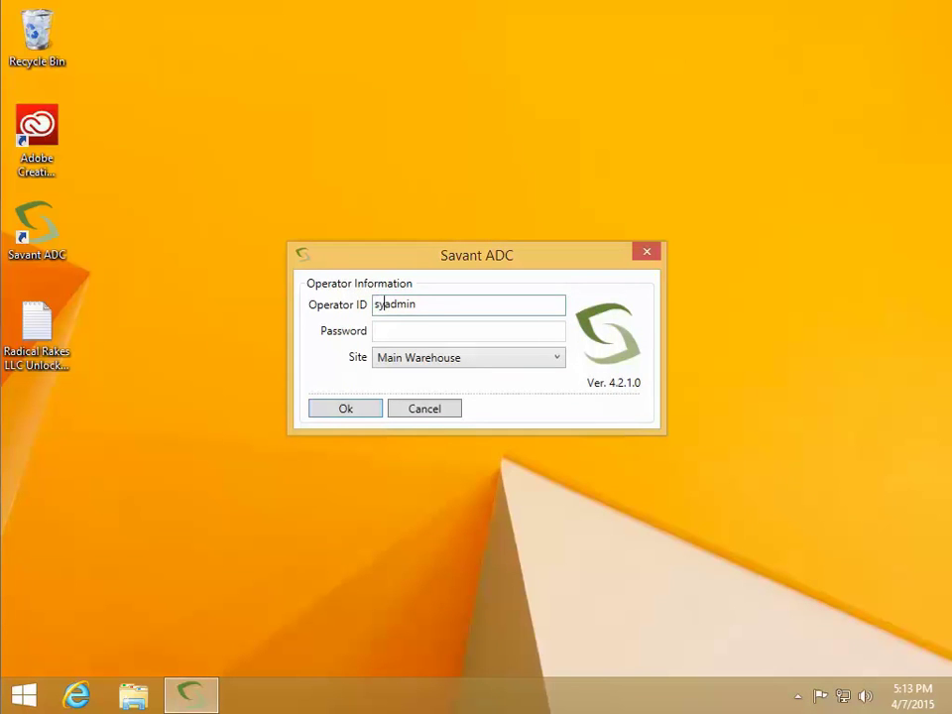
key(Right)
key(Right)
text(s)
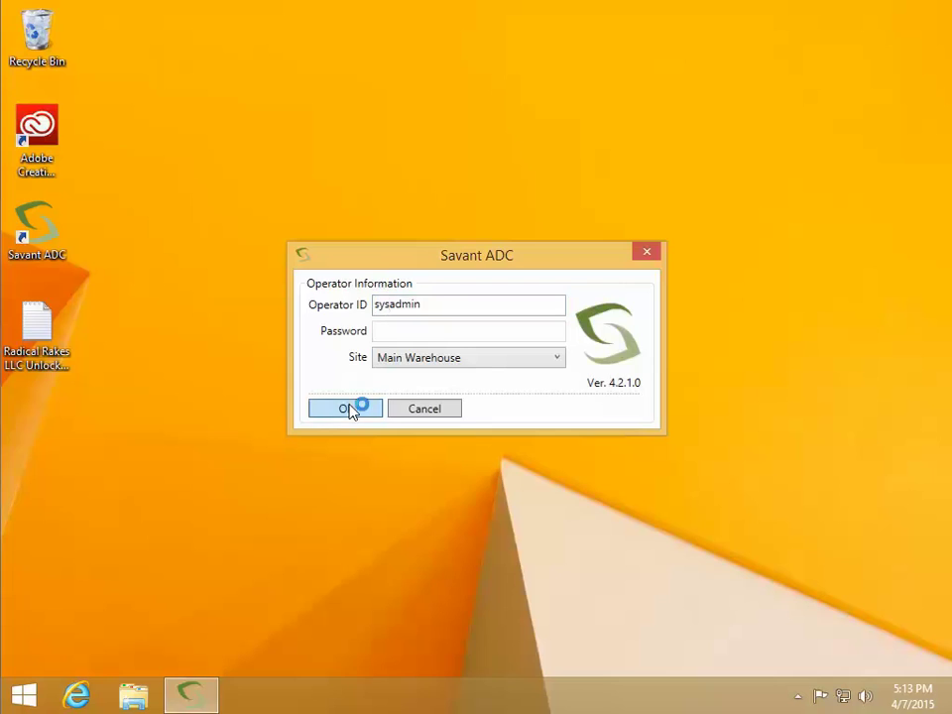
click(346, 408)
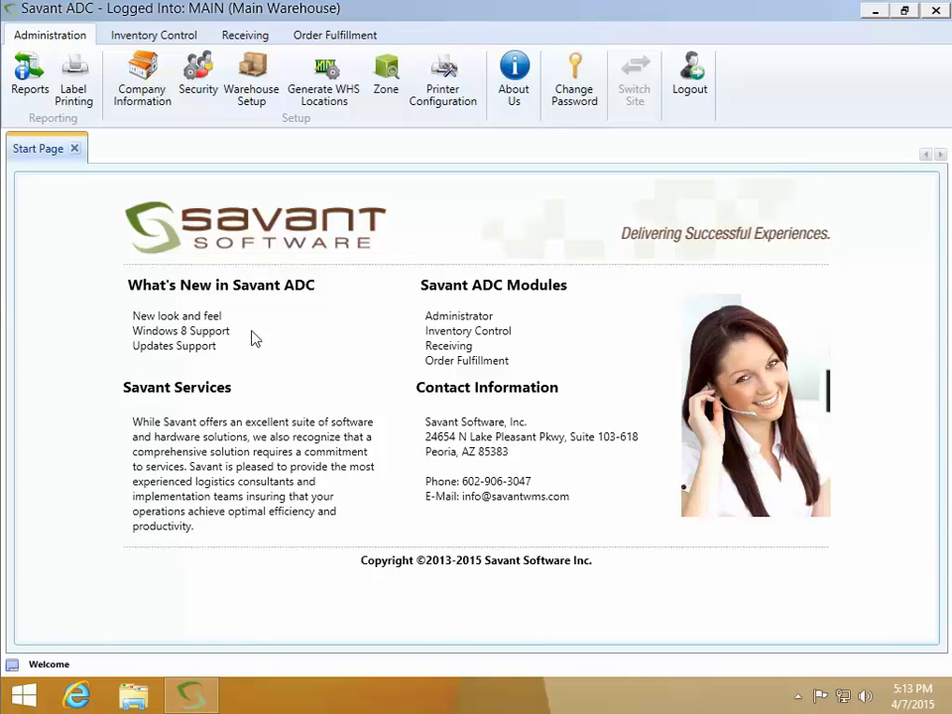
Review the Security and Warehouse Setup screens on the Administration ribbon, then log out
click(74, 149)
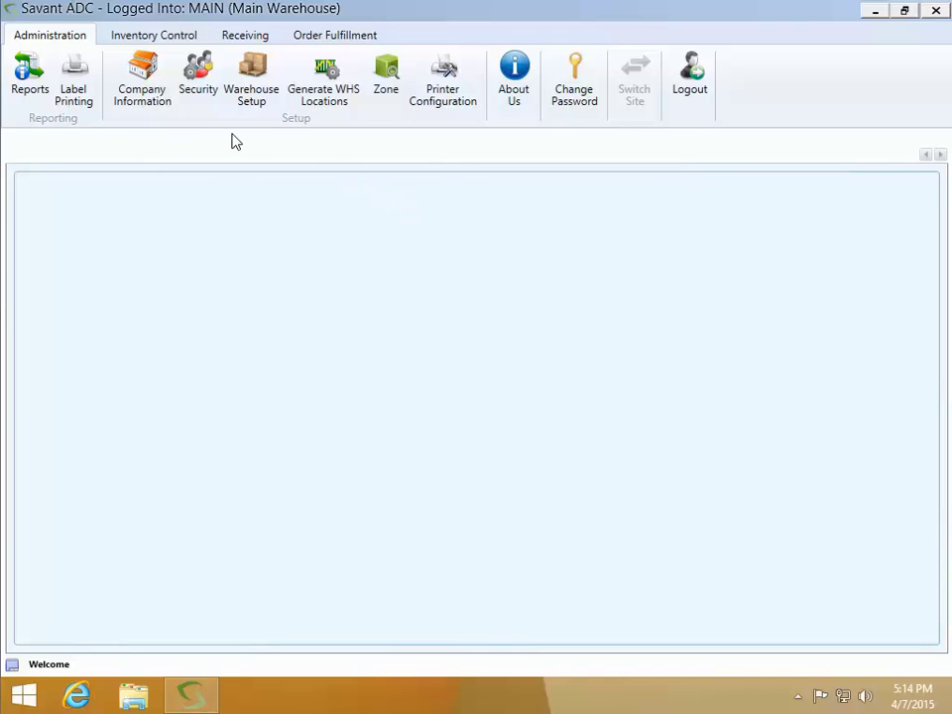
click(196, 85)
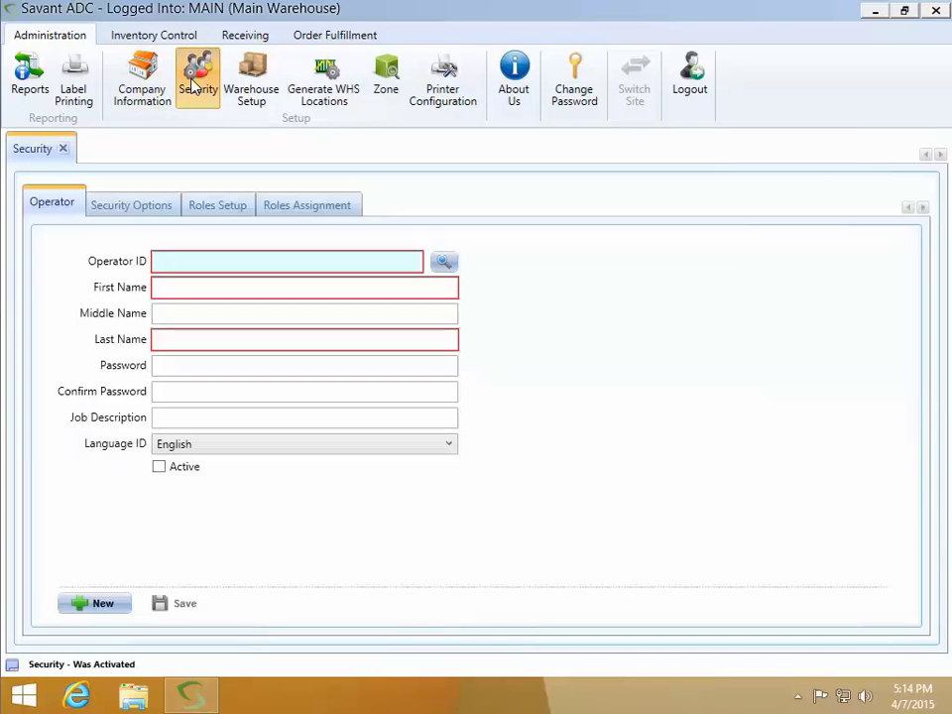
click(237, 90)
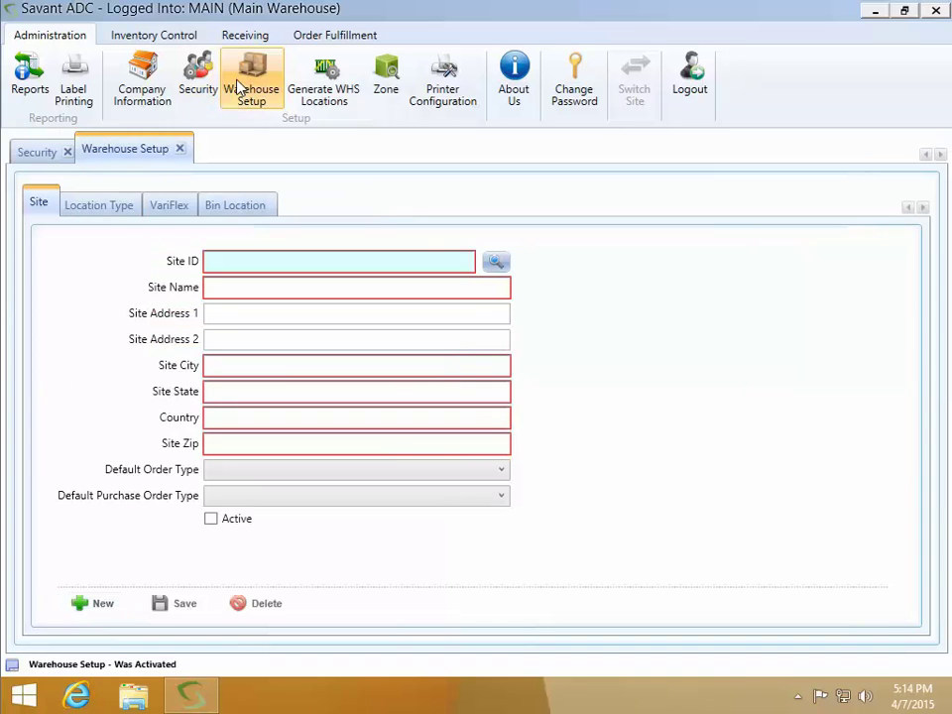
click(693, 91)
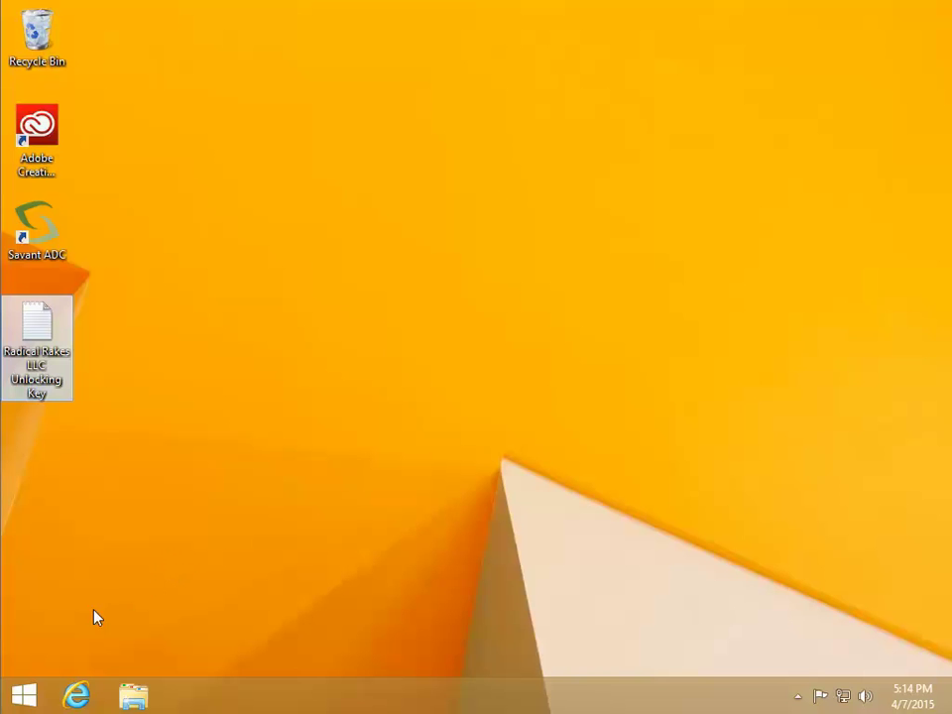
Launch Internet Information Services (IIS) Manager from the Start screen's All Apps list
click(40, 693)
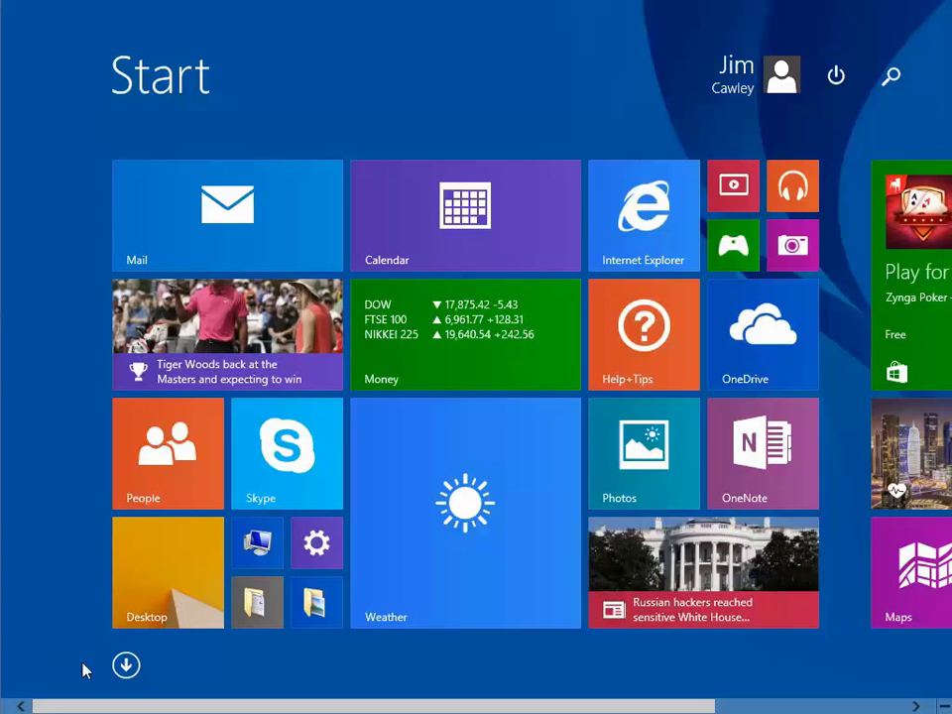
click(124, 665)
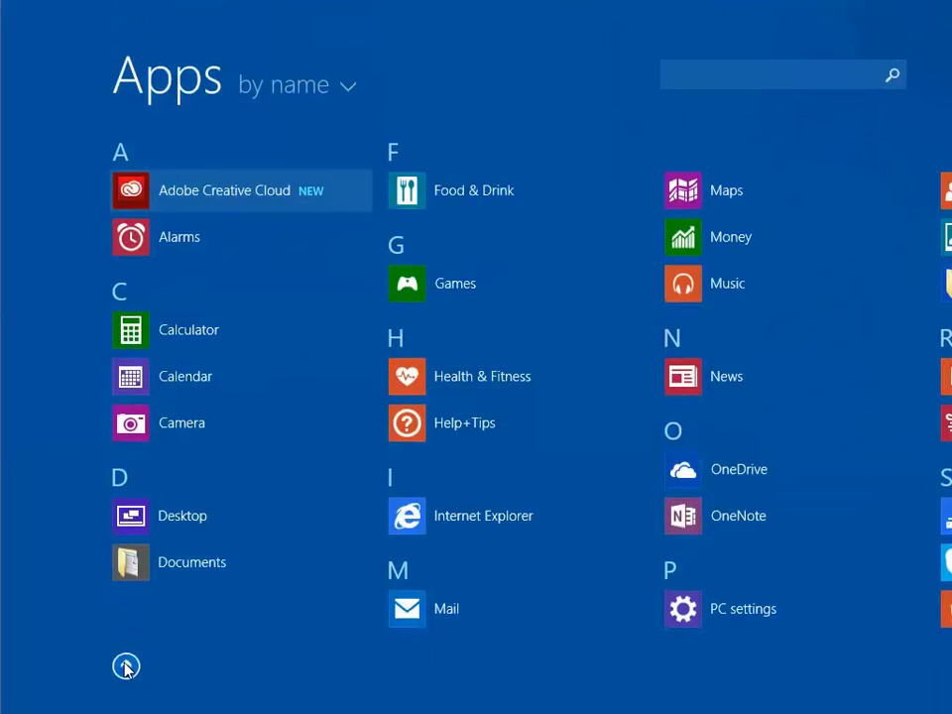
click(611, 706)
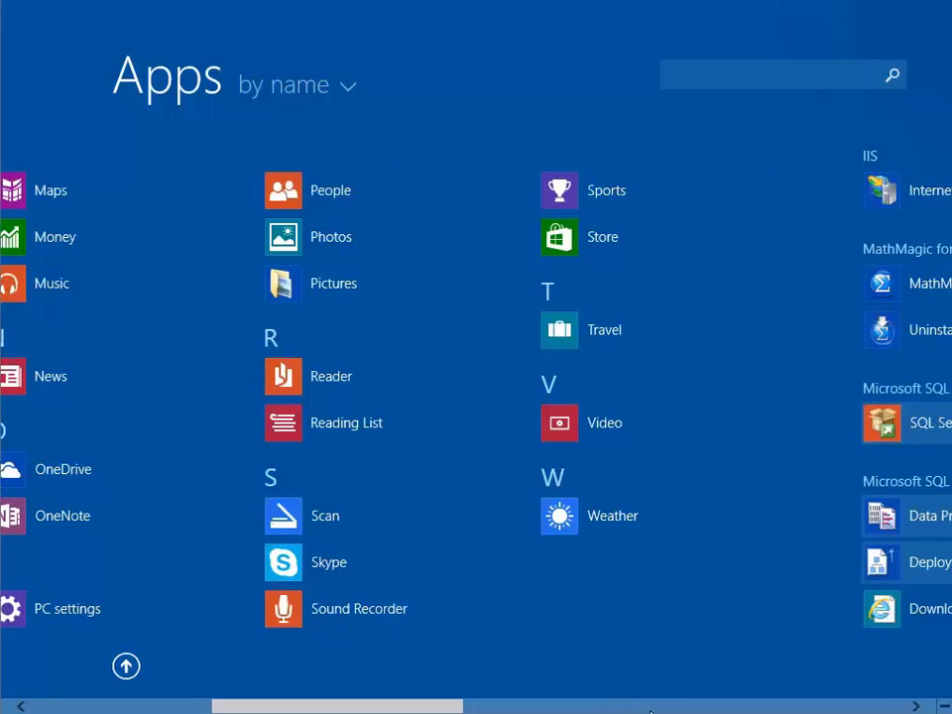
click(650, 711)
click(330, 203)
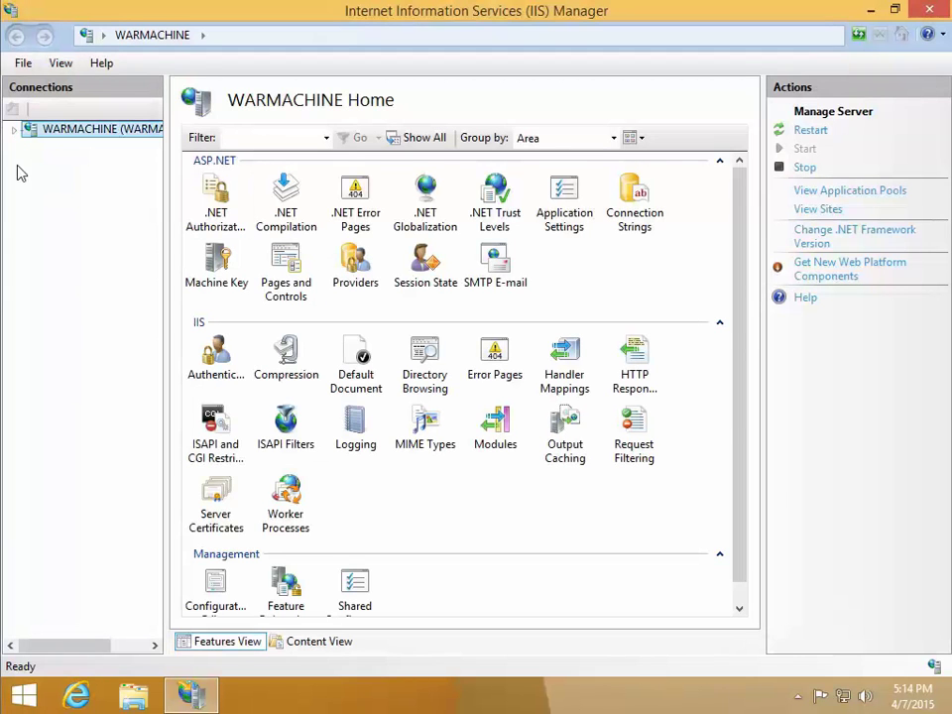
Expand WARMACHINE's Sites in IIS Manager and select the Savant ADC Scanner website
click(14, 130)
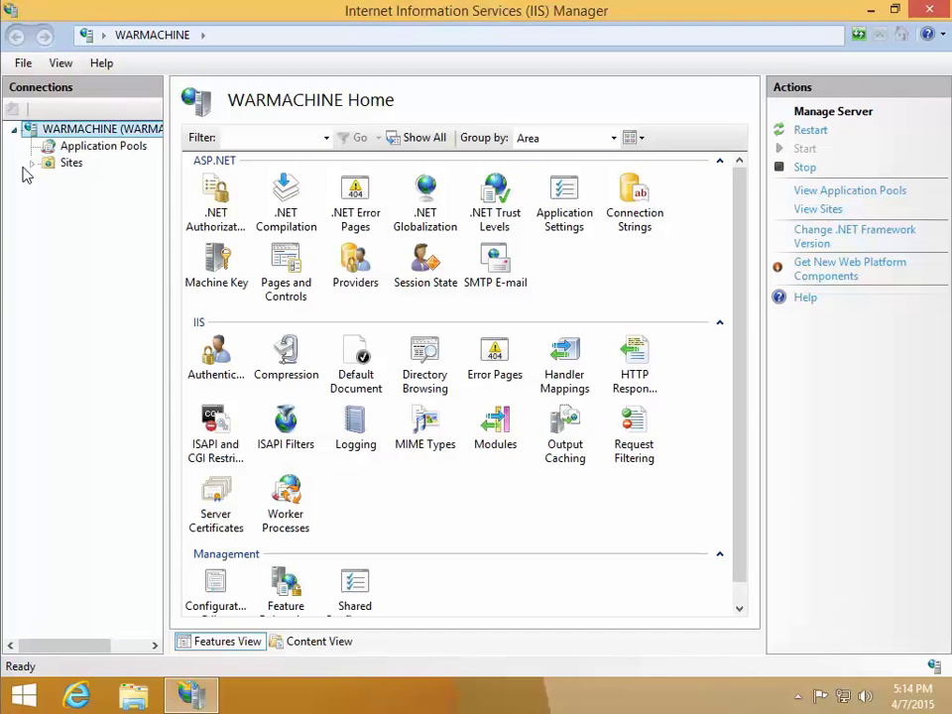
click(32, 163)
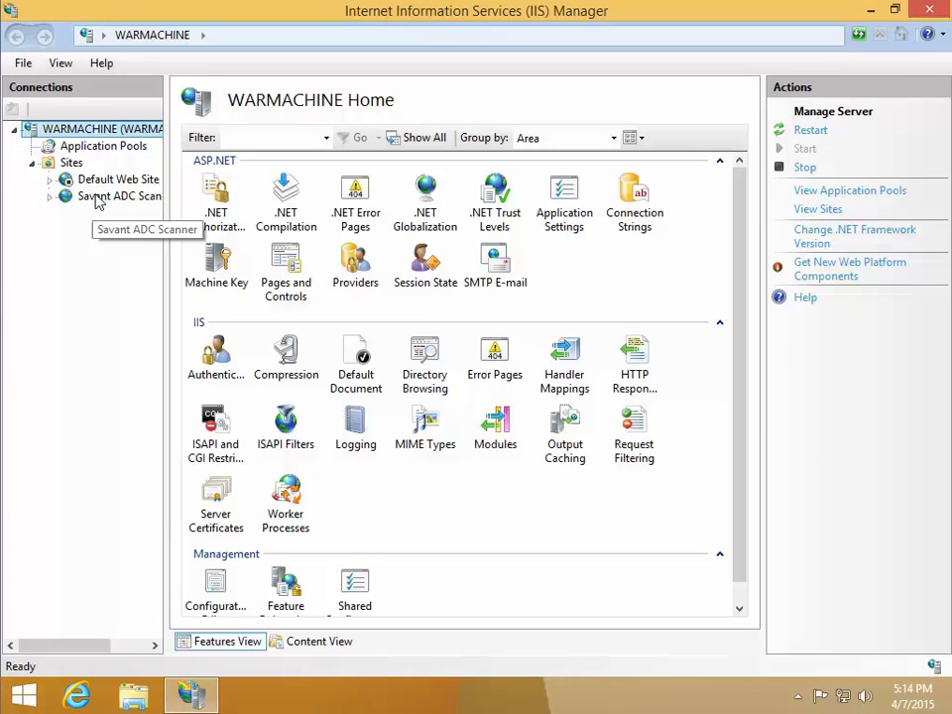
click(99, 196)
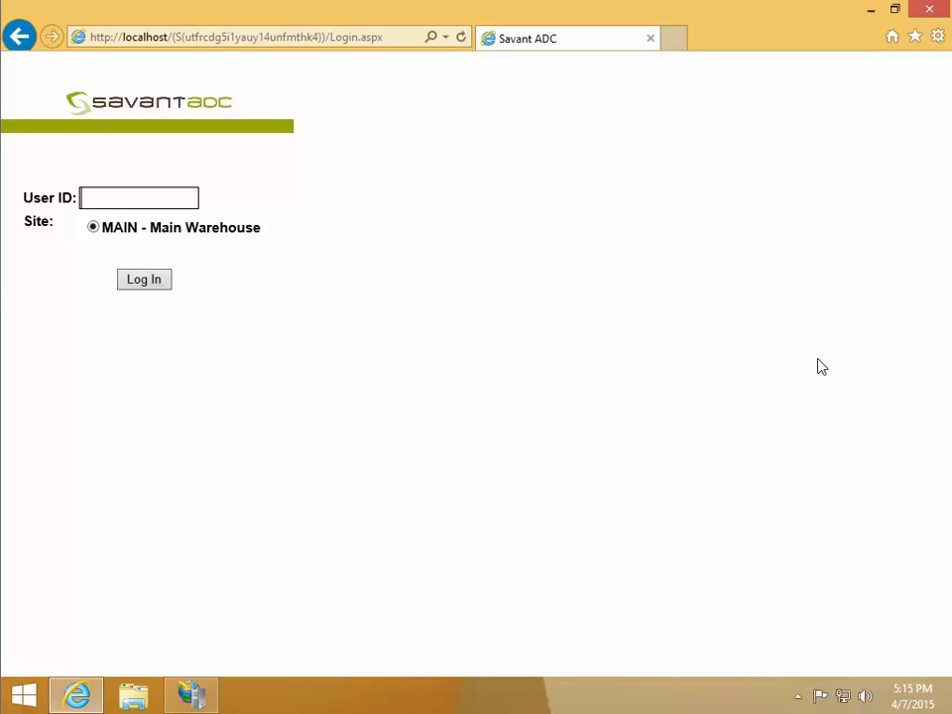
Log in to the scanner site with the system administrator user ID, then close Internet Explorer and IIS Manager
text(sysadmin)
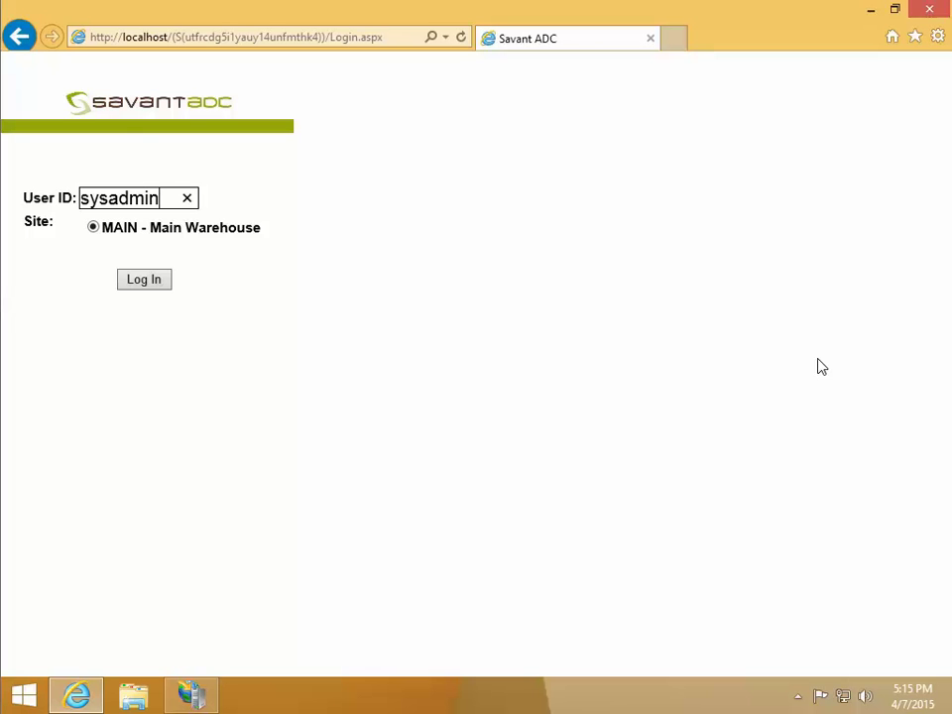
click(142, 280)
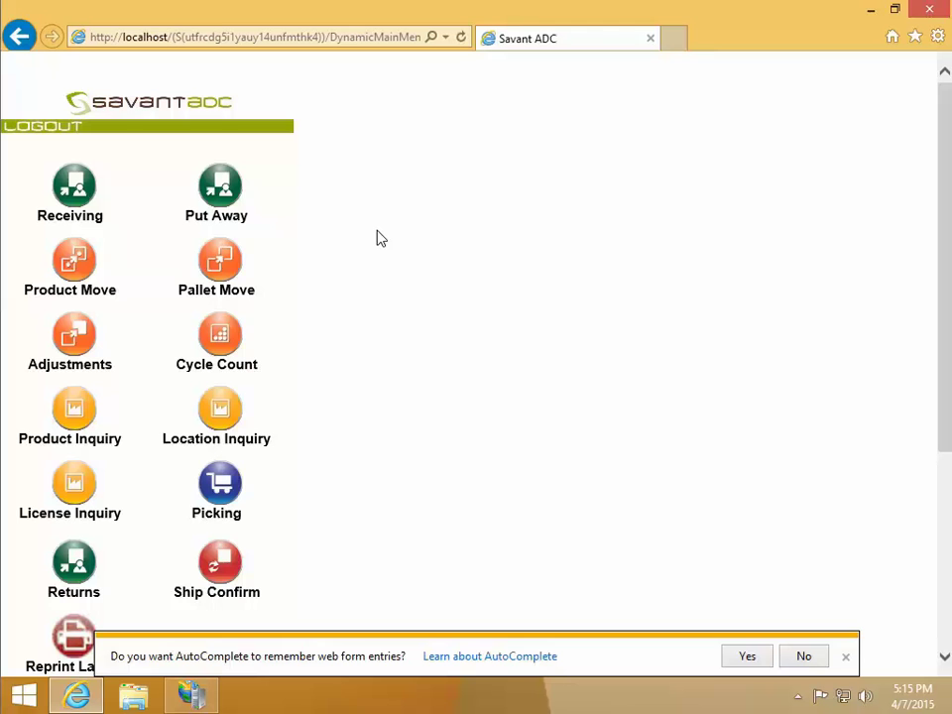
click(929, 10)
click(930, 10)
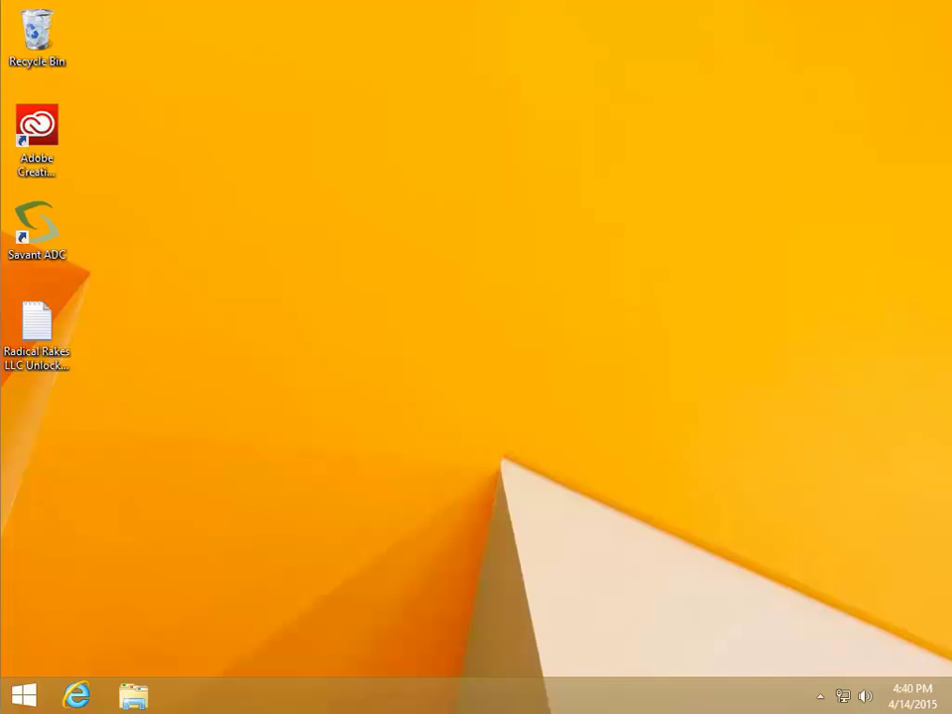
Launch Savant ADC and log in with the system administrator operator ID
double_click(36, 226)
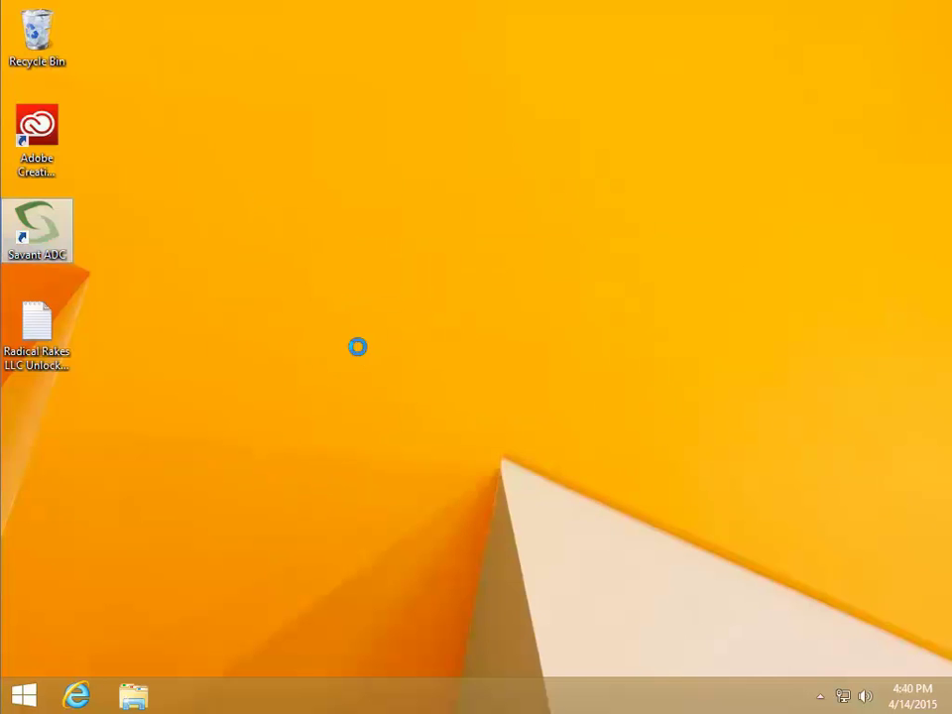
text(sysadmin)
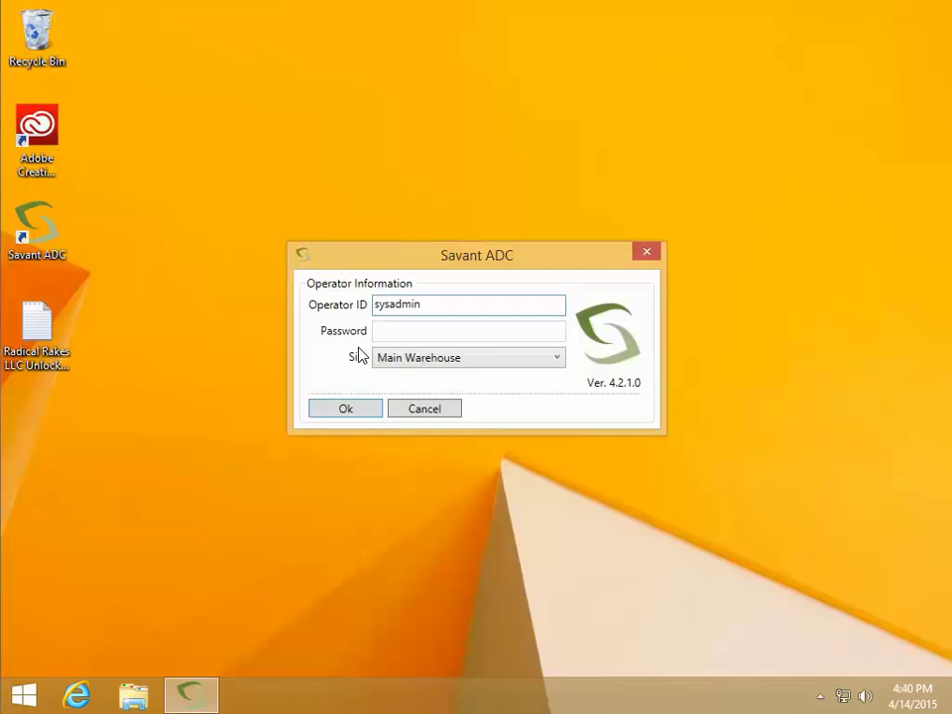
key(Return)
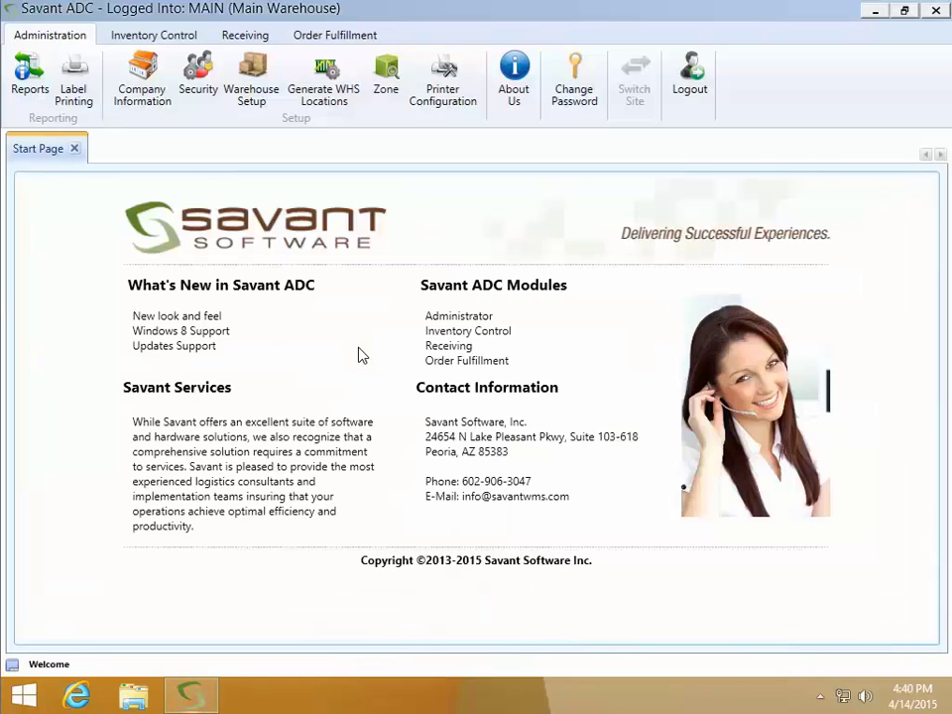
Review the existing operators and roles through the Security screen lookups
click(204, 100)
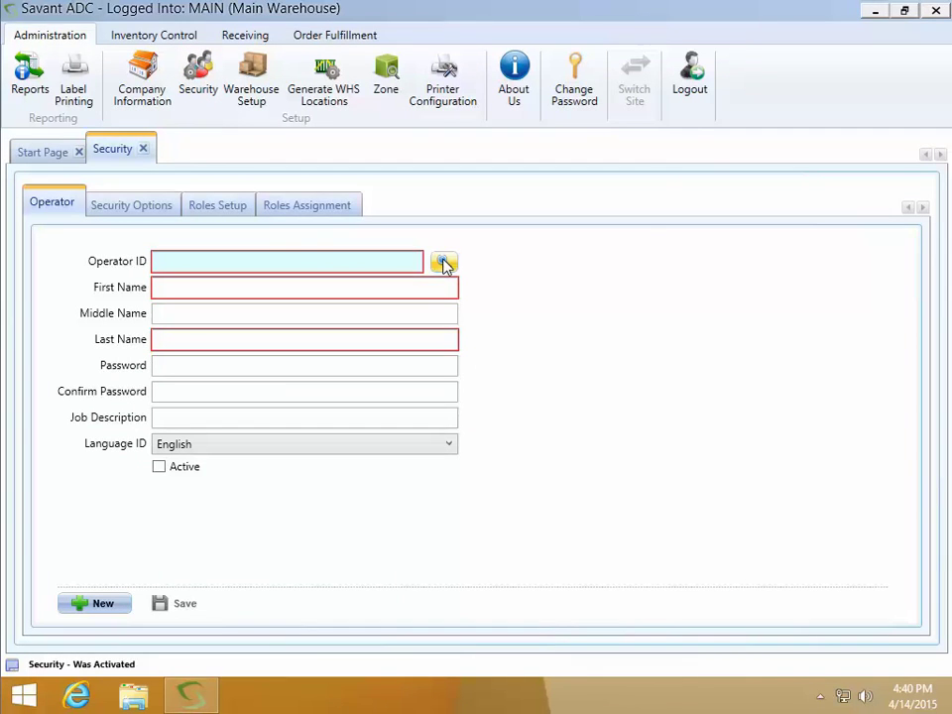
click(443, 262)
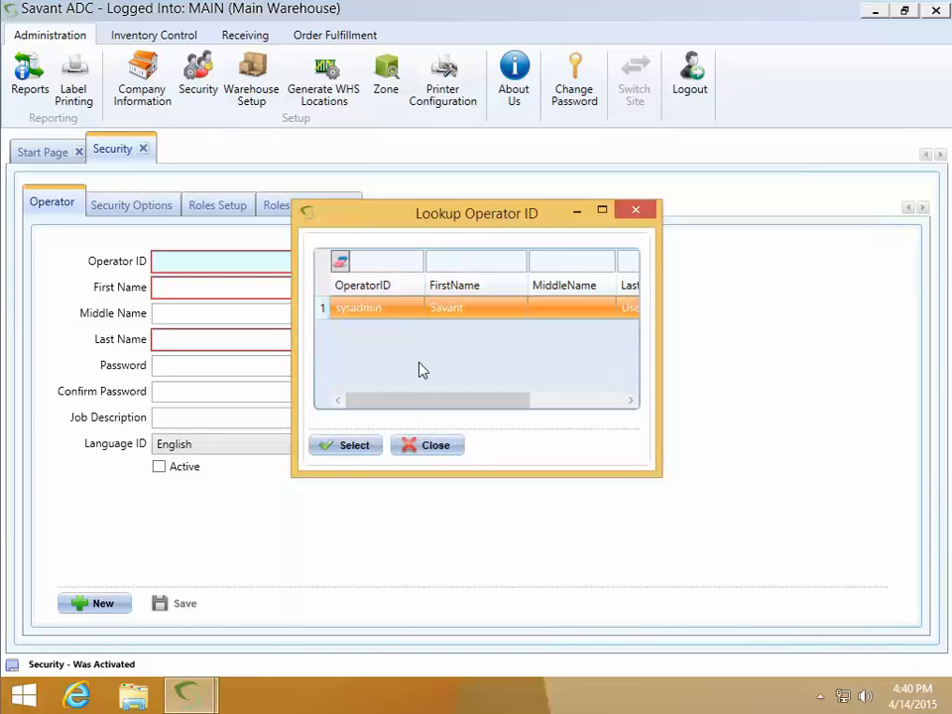
click(436, 446)
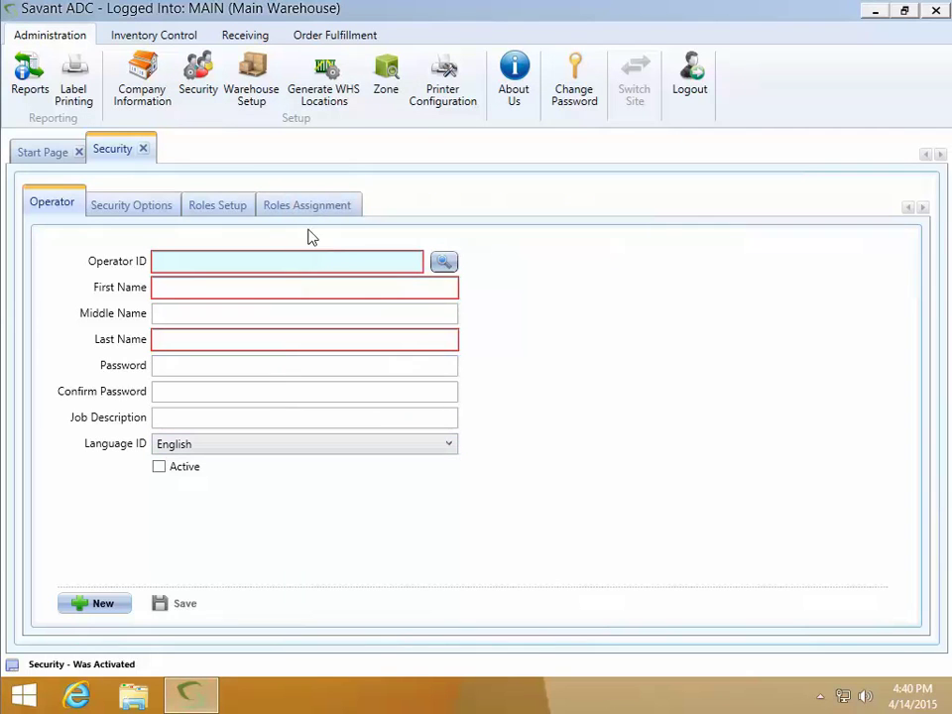
click(217, 203)
click(435, 262)
click(440, 445)
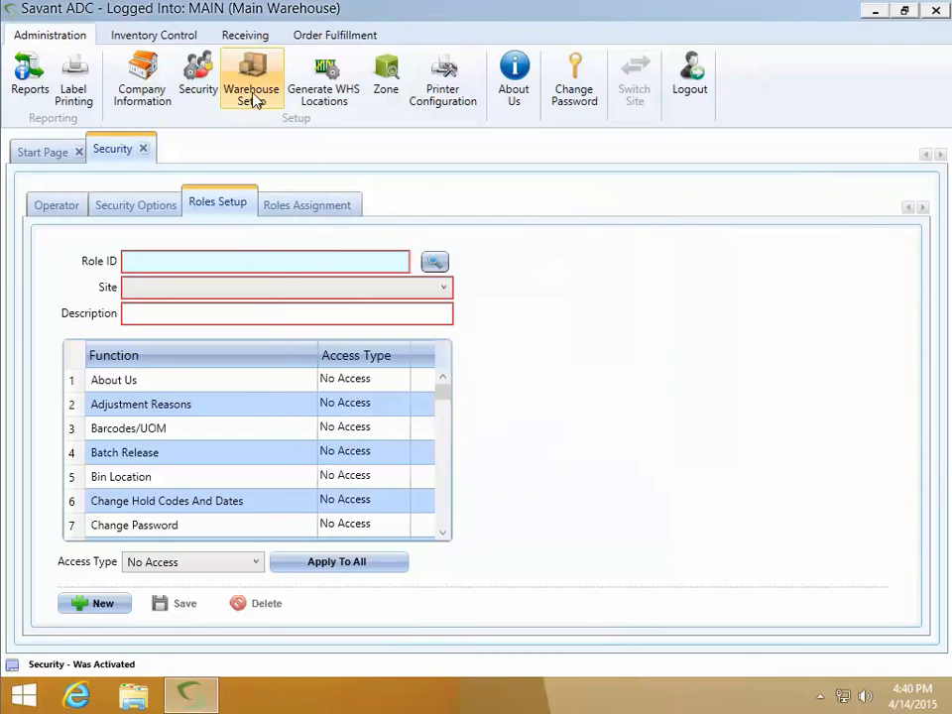
Check the existing bin locations in Warehouse Setup and close the lookup
click(251, 96)
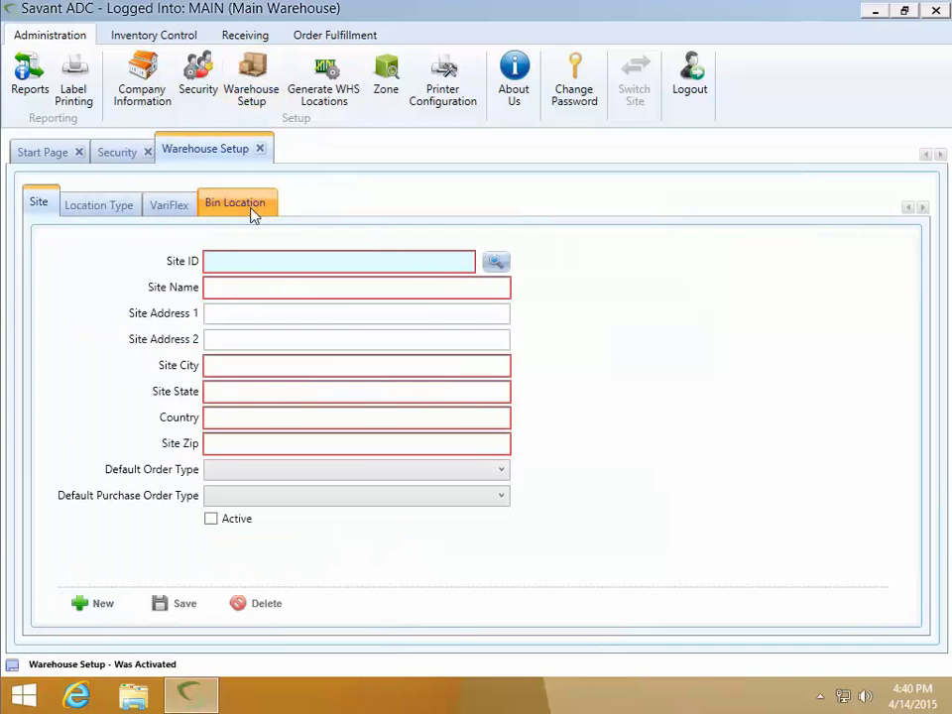
click(248, 208)
click(411, 261)
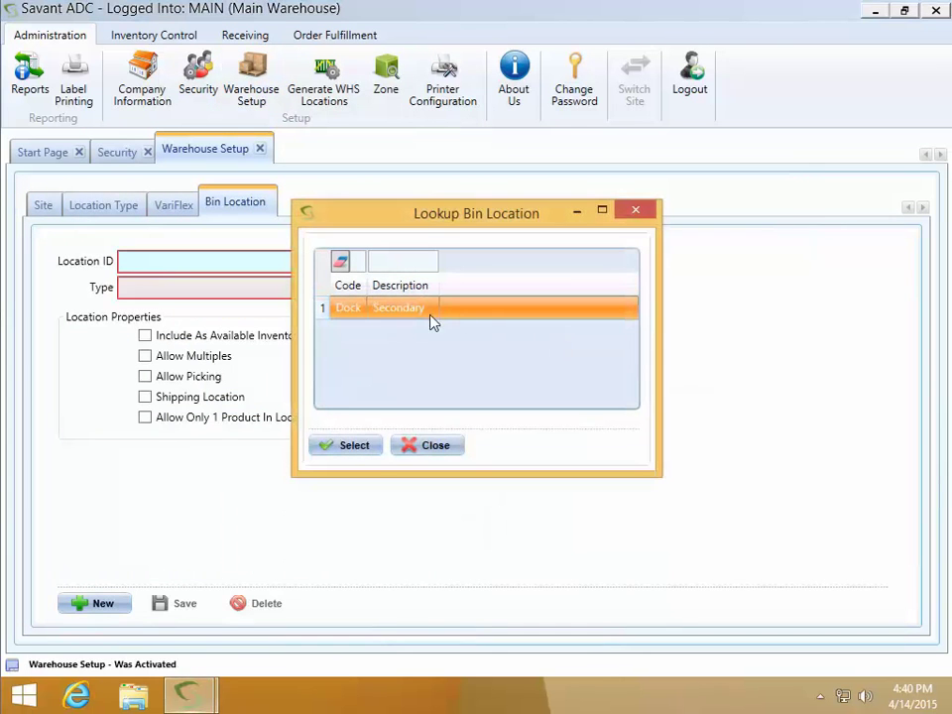
click(439, 445)
click(173, 40)
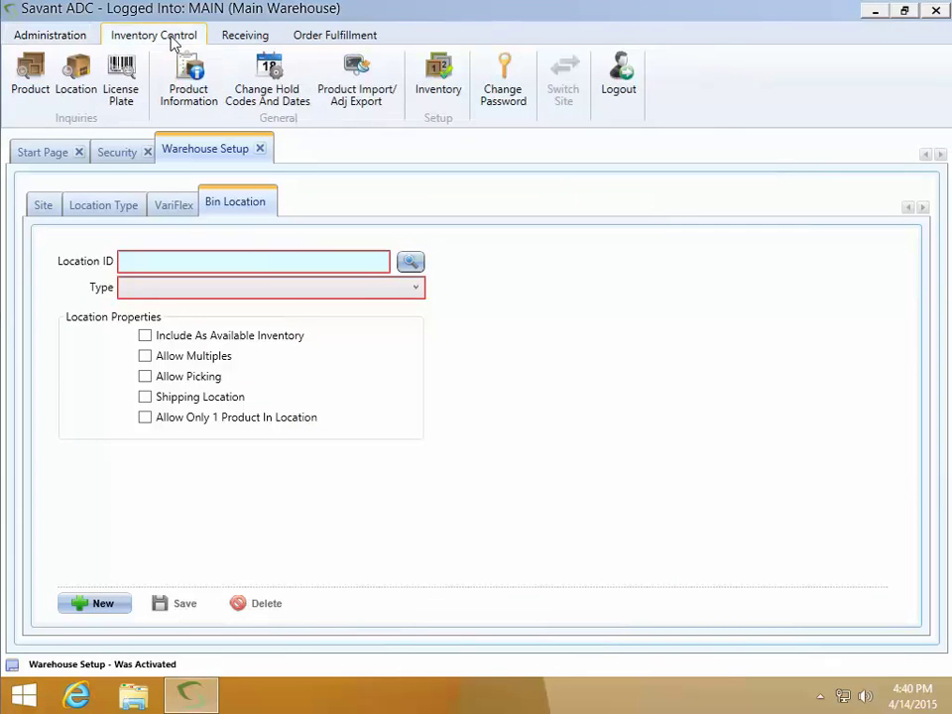
Confirm the Product and Purchase Order Inquiry lookups are both empty
click(30, 67)
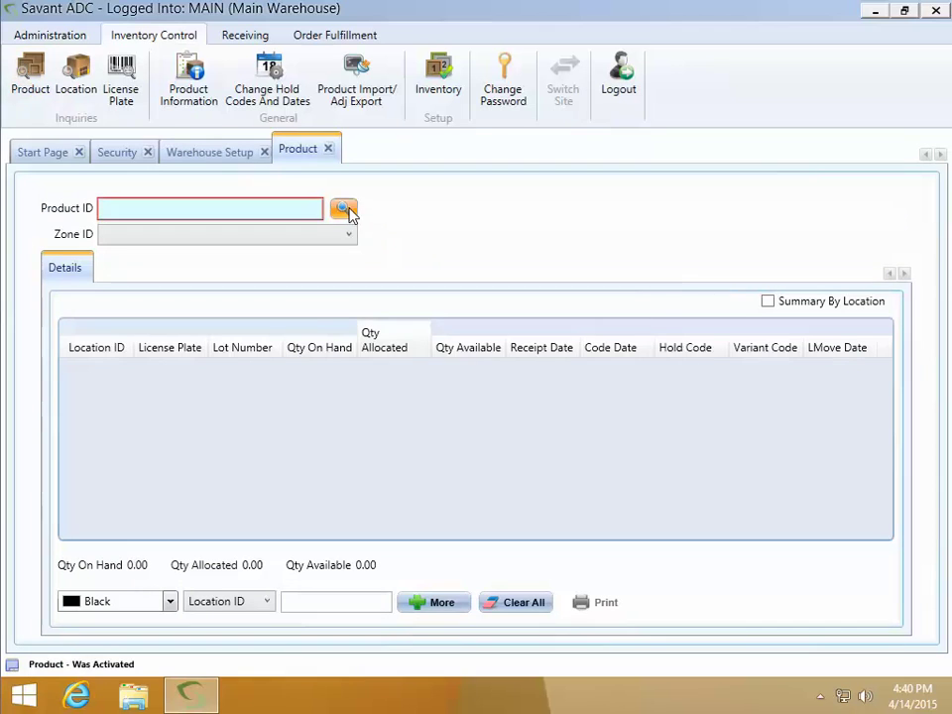
click(343, 210)
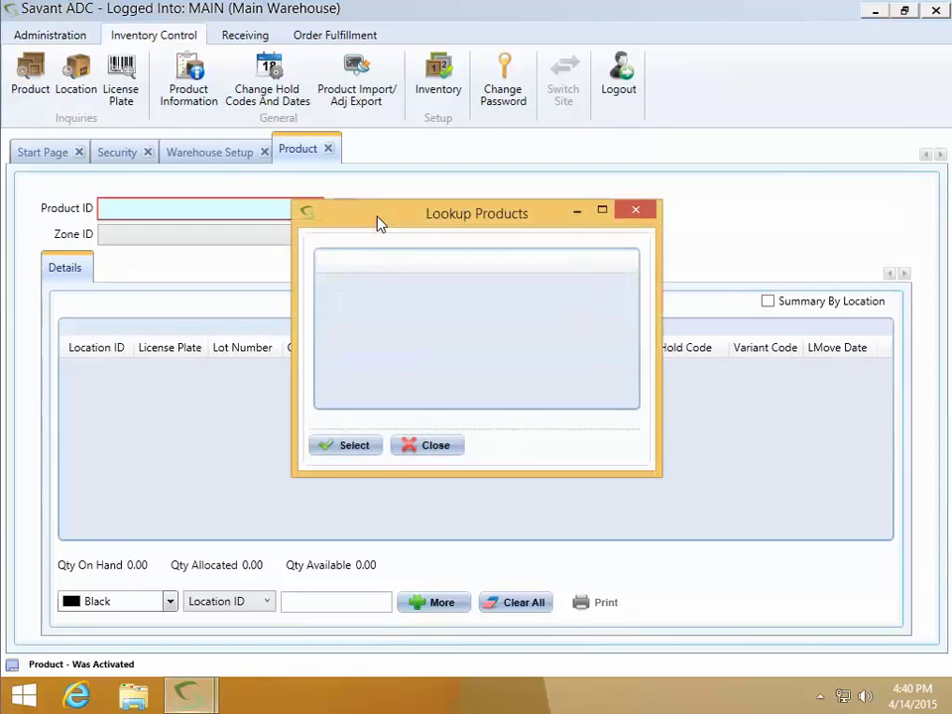
click(454, 445)
click(260, 37)
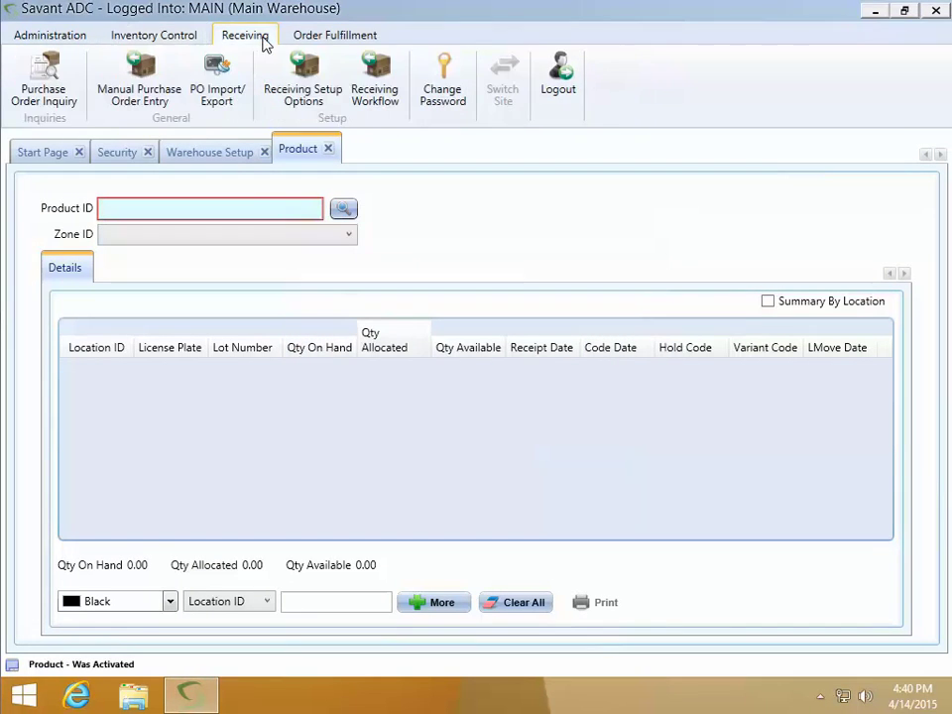
click(43, 81)
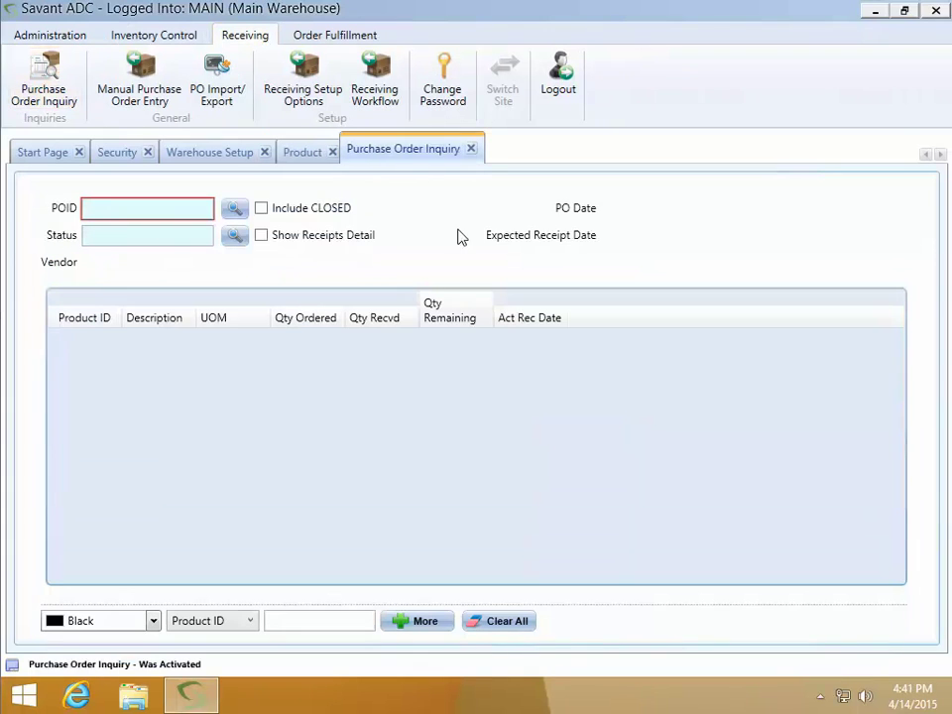
click(234, 211)
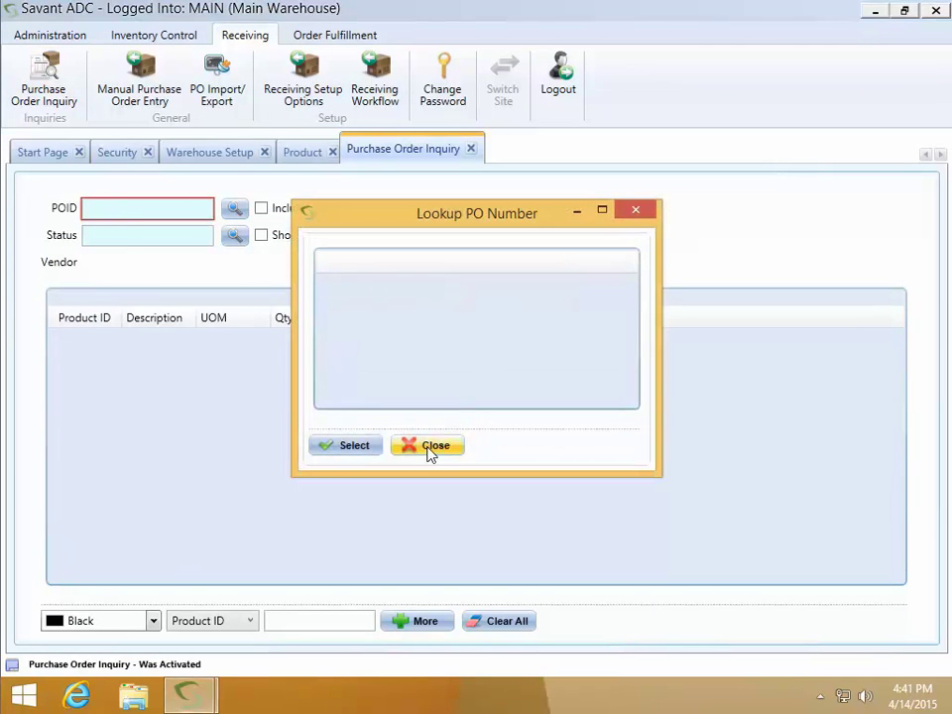
click(434, 447)
Confirm the Sales Order Inquiry lookup is empty, then log out of Savant ADC
click(325, 33)
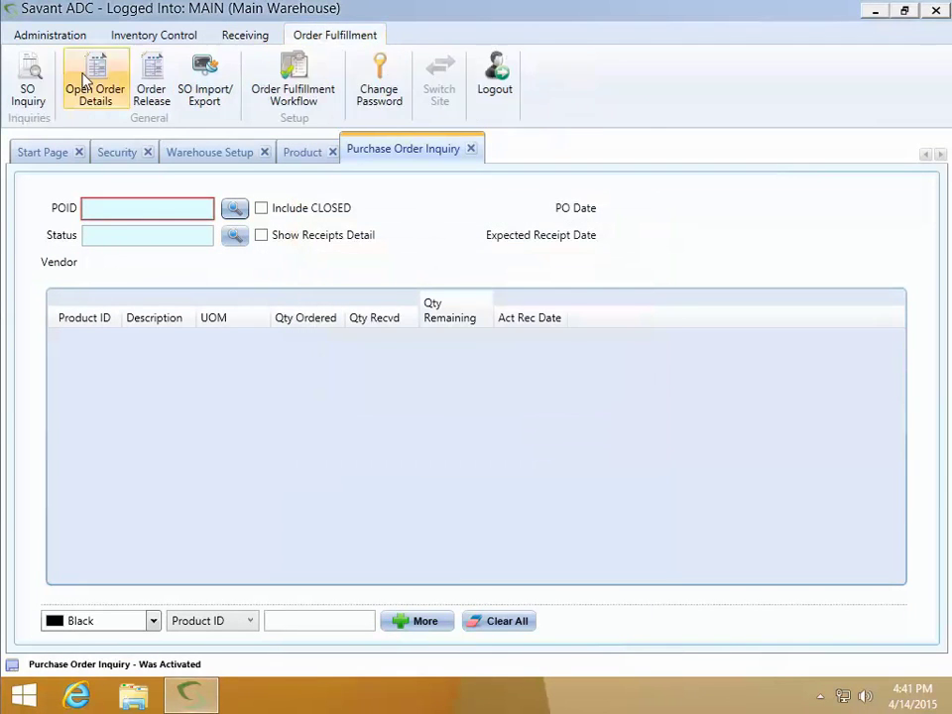
click(29, 84)
click(233, 208)
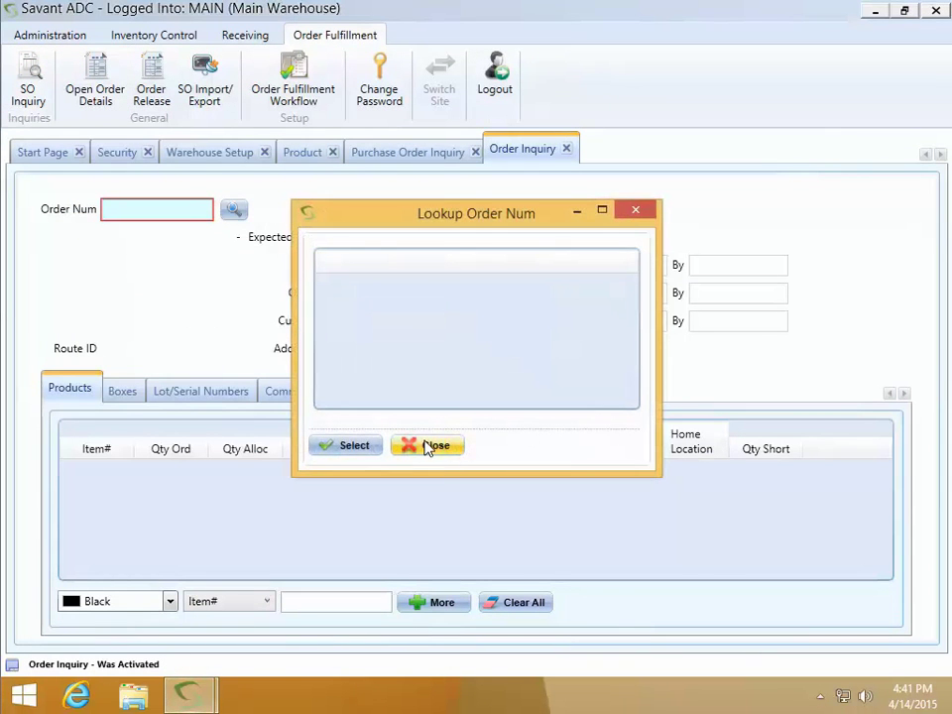
click(427, 446)
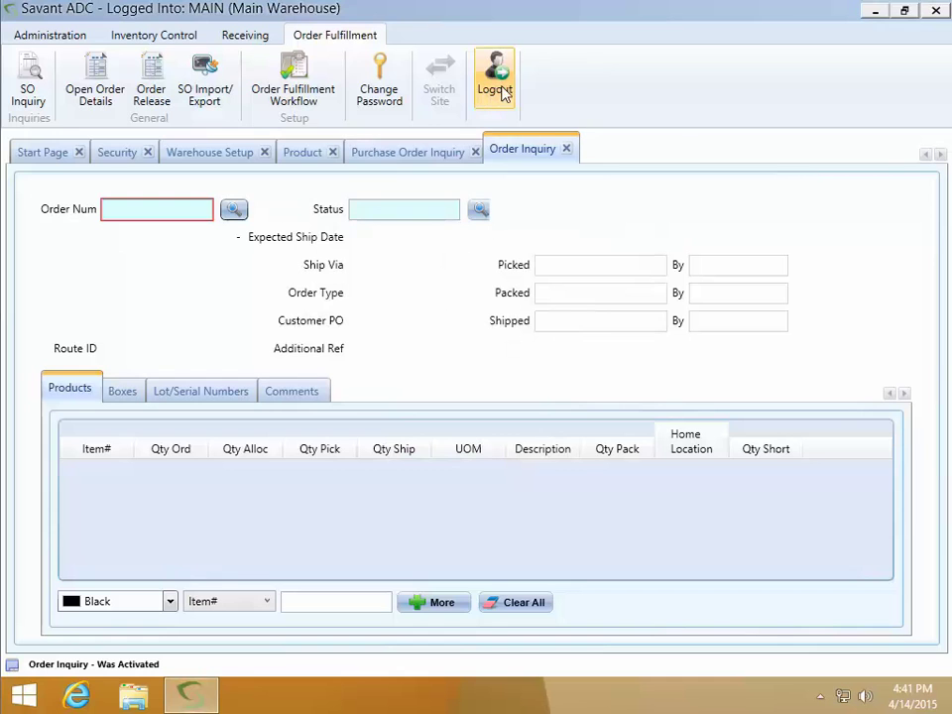
click(502, 94)
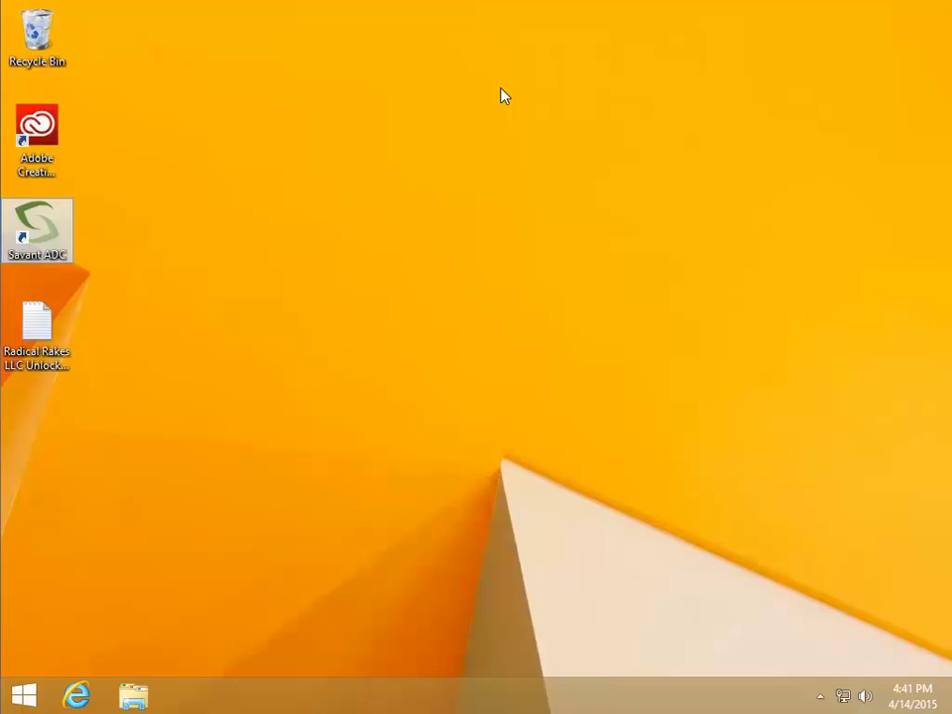
Launch SQL Server Management Studio from the Start screen's Apps list
click(27, 697)
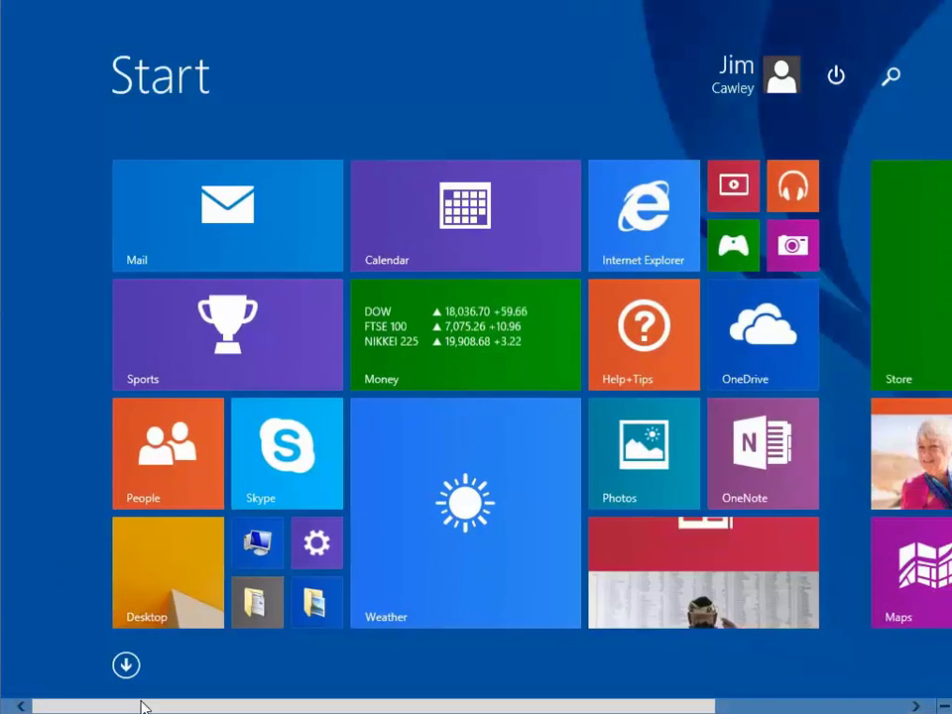
click(125, 664)
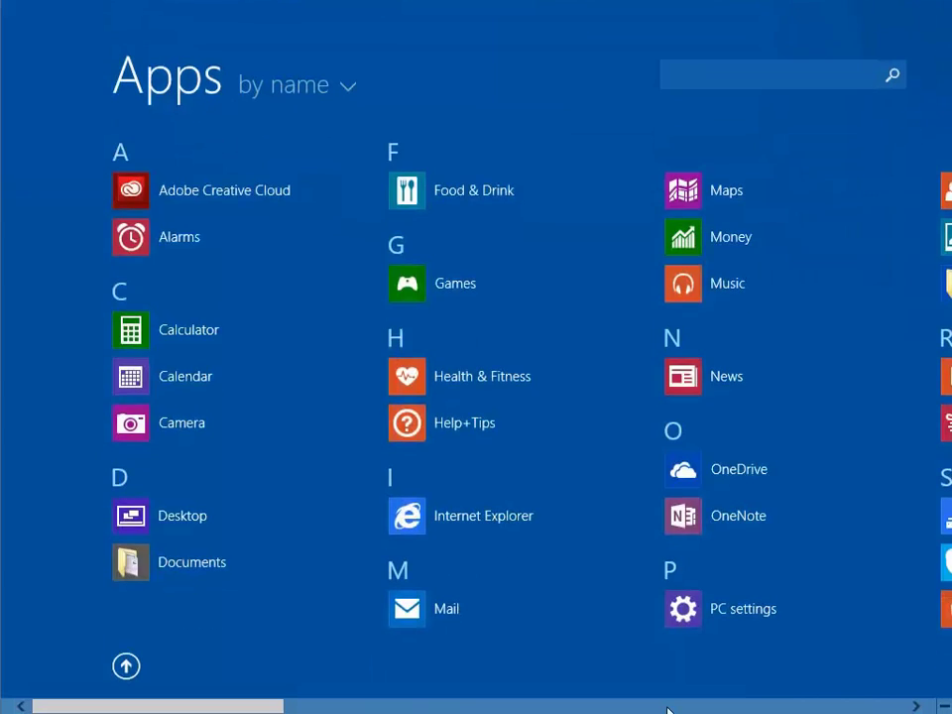
scroll(667, 710, down, 4)
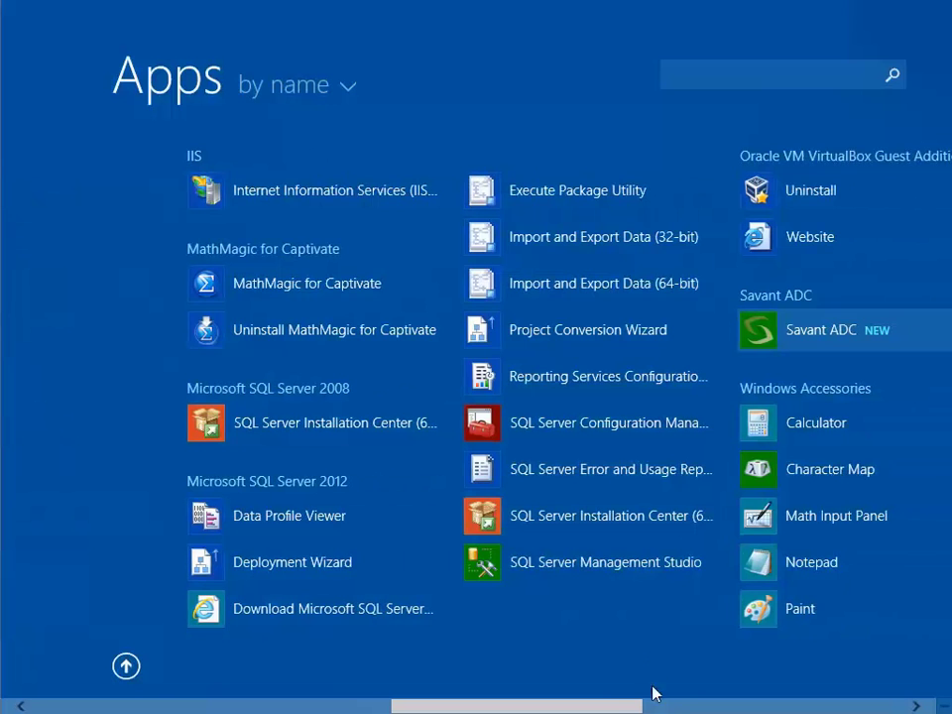
click(605, 563)
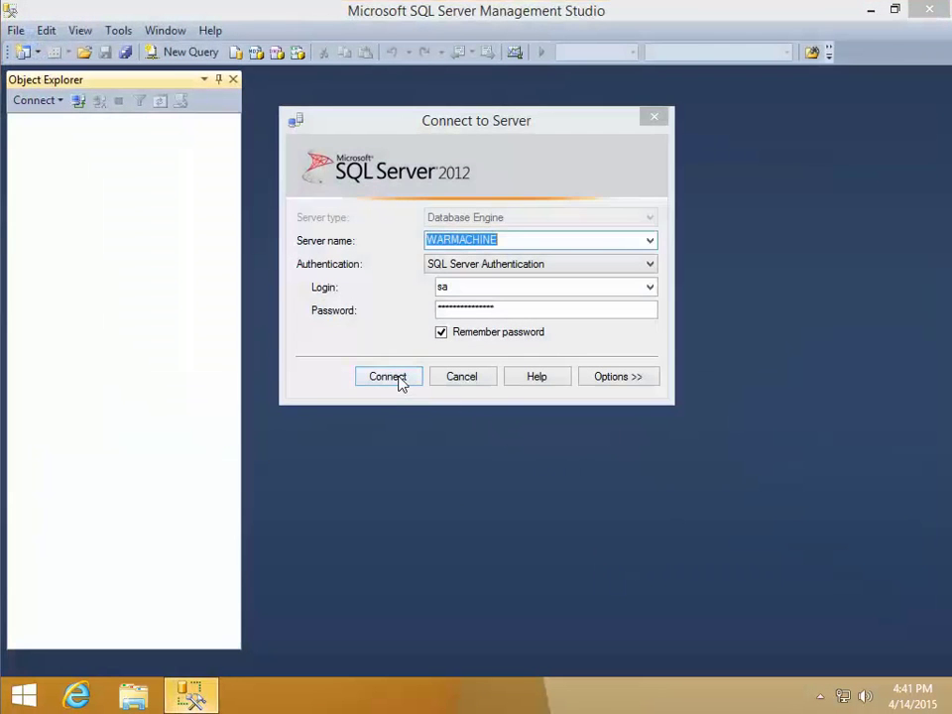
Connect to the WARMACHINE server and select the SavantADC database under Databases
click(400, 382)
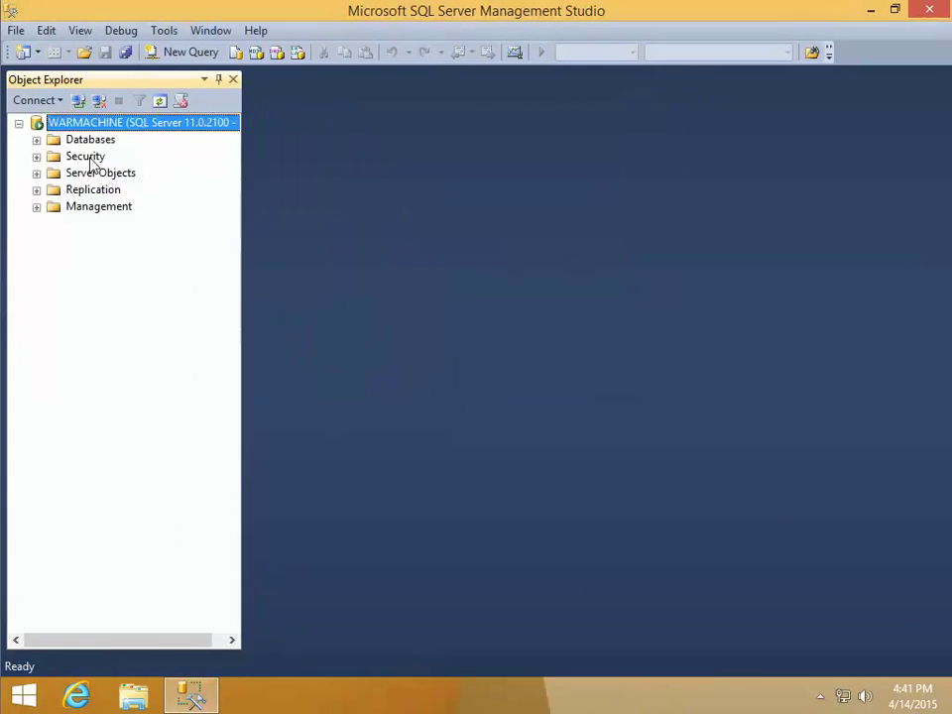
click(37, 140)
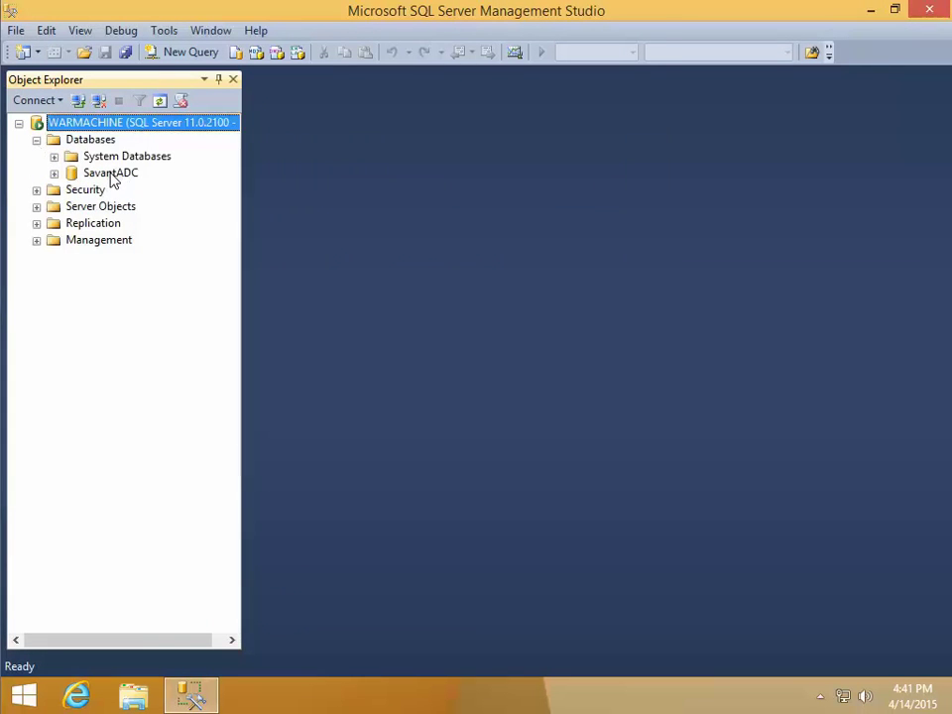
click(111, 174)
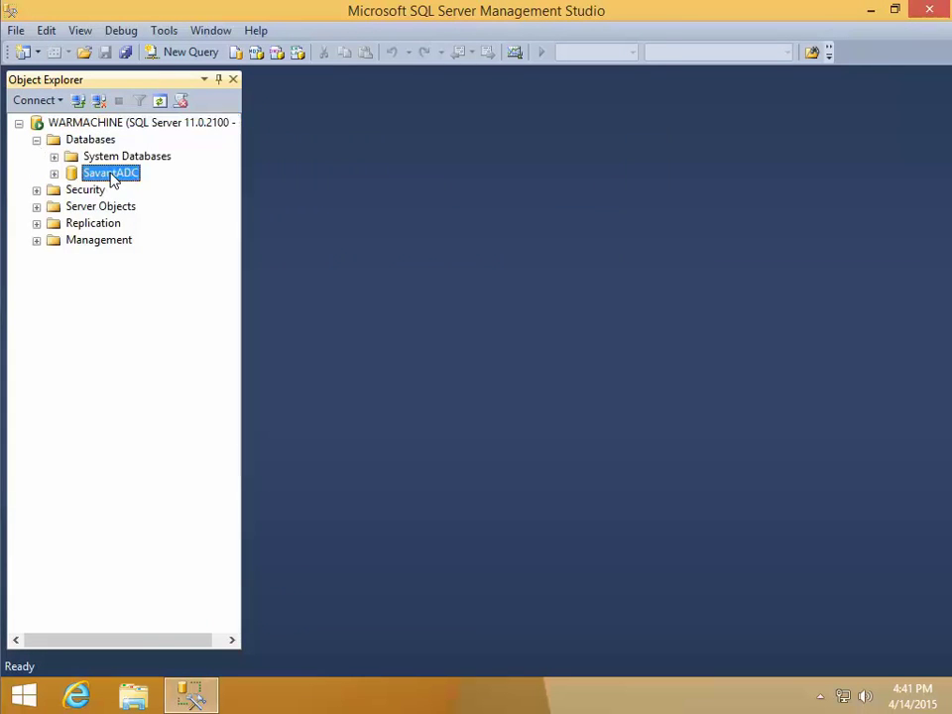
click(16, 31)
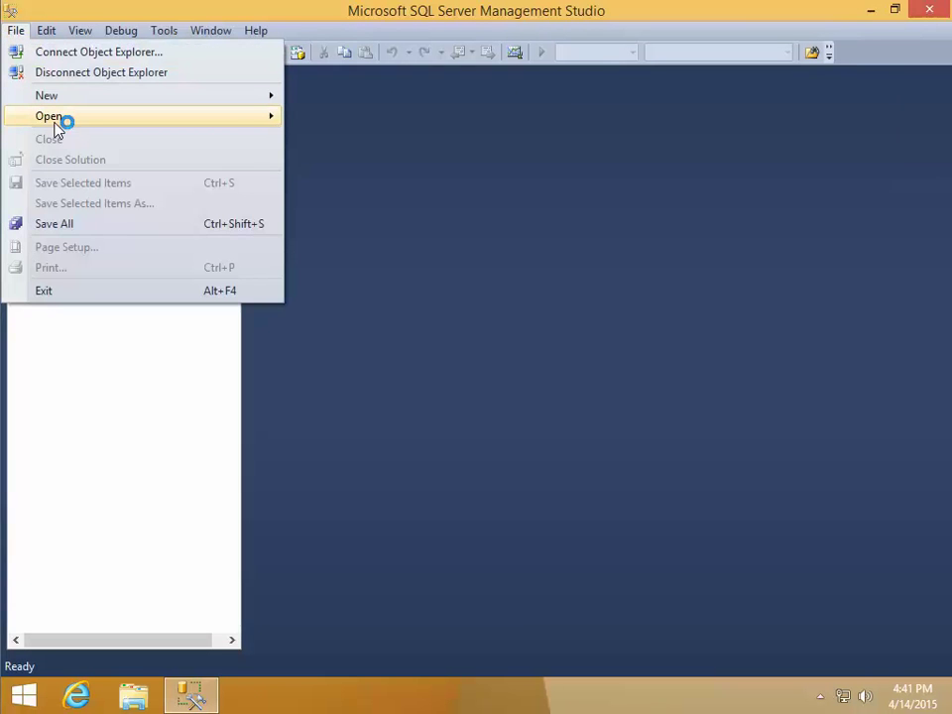
Open 'Demo DB Add Transactions to New DB.sql' from the VBOXSVR Savant_ADC_Installation_Files share
mouse_move(90, 123)
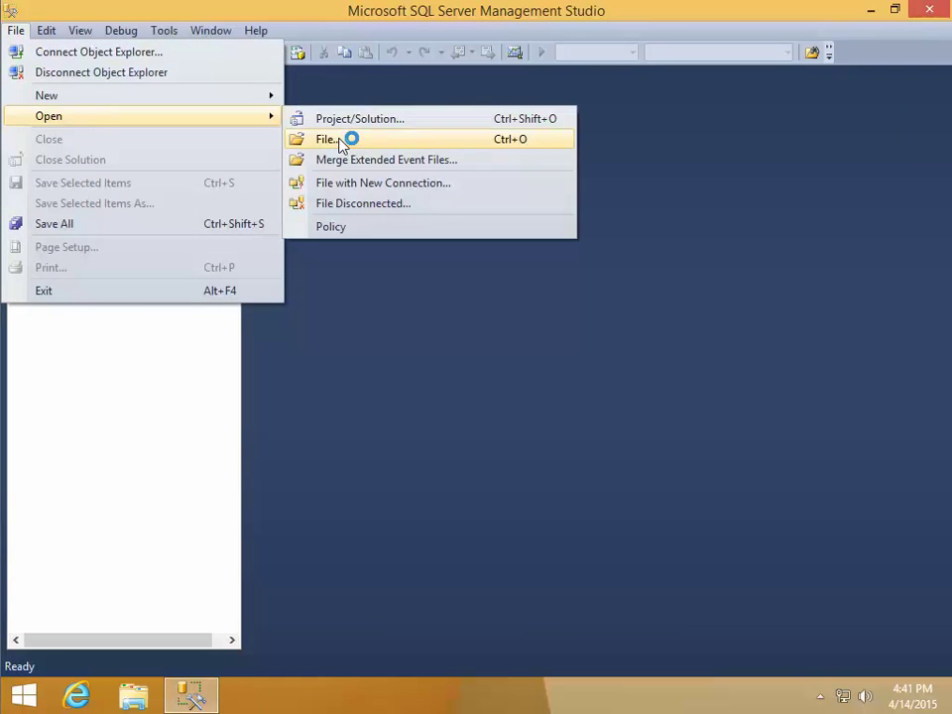
click(340, 145)
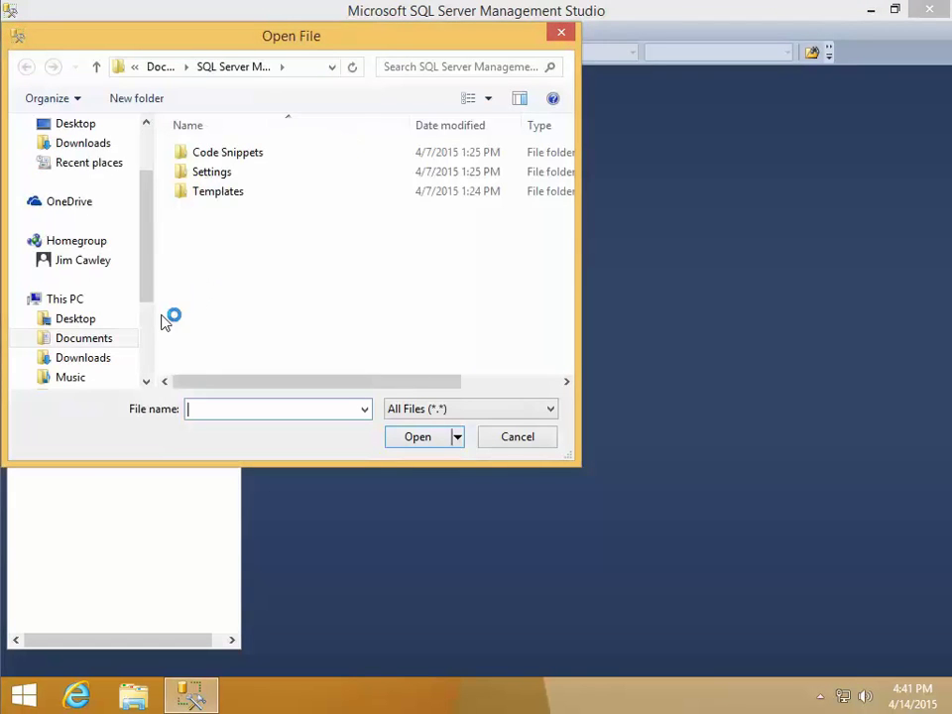
scroll(149, 333, down, 3)
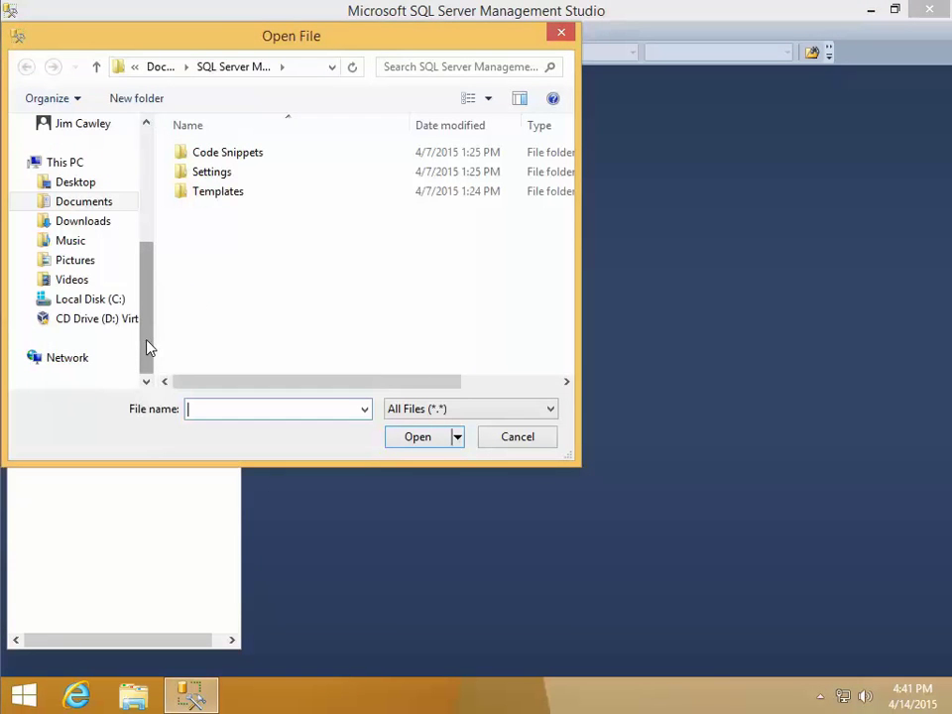
click(81, 362)
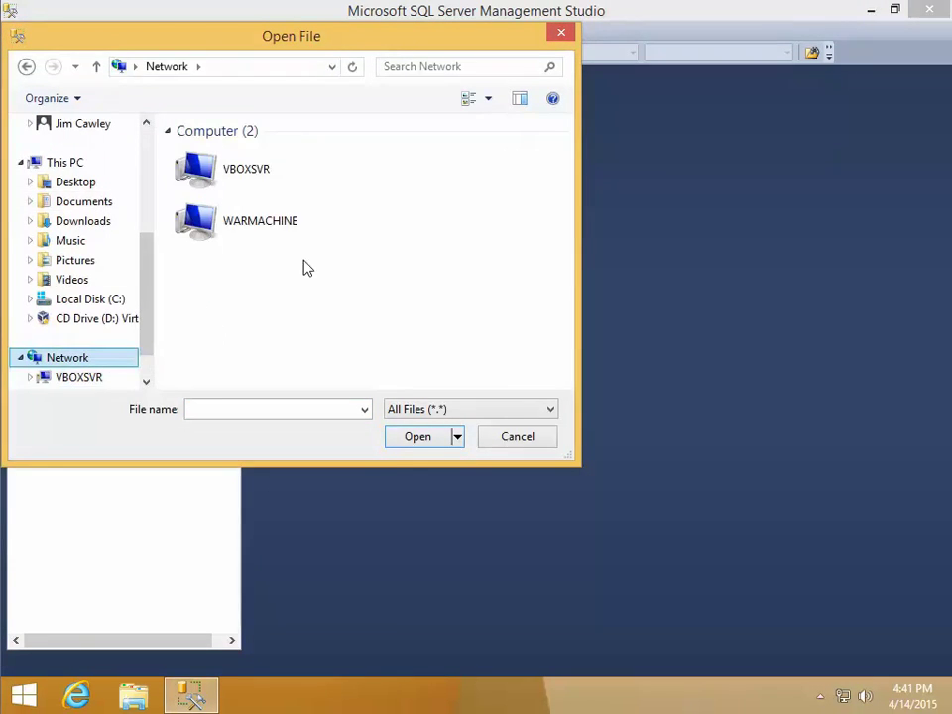
double_click(261, 181)
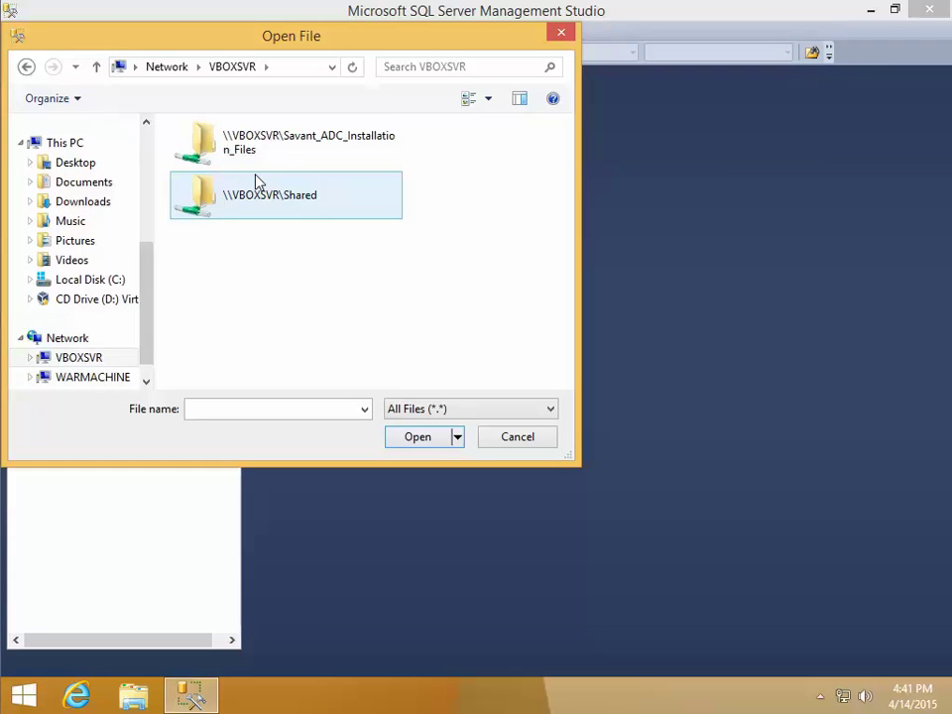
double_click(273, 146)
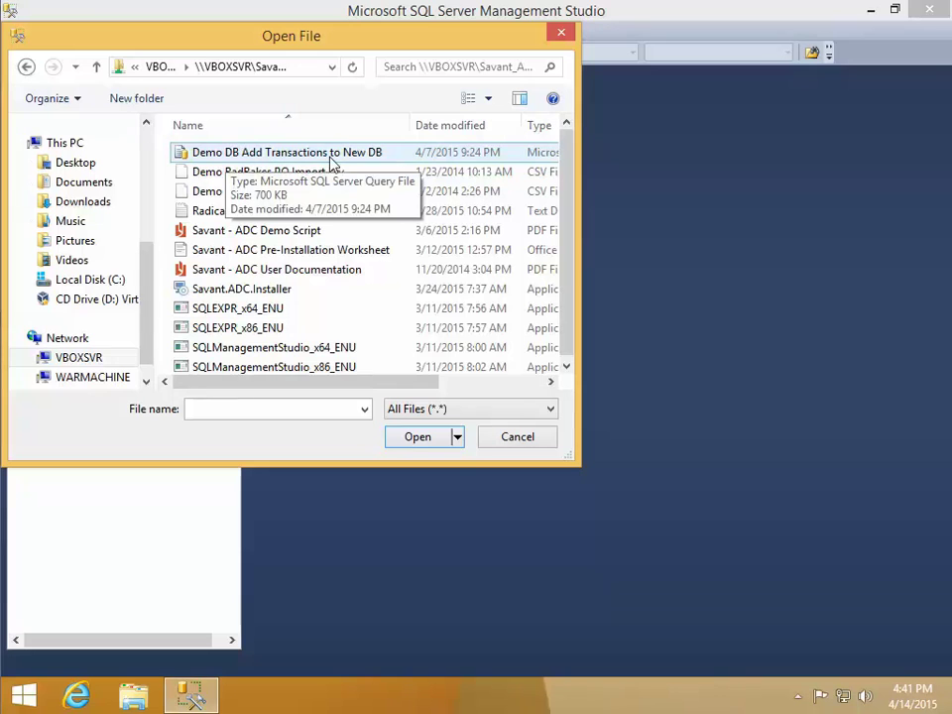
click(420, 440)
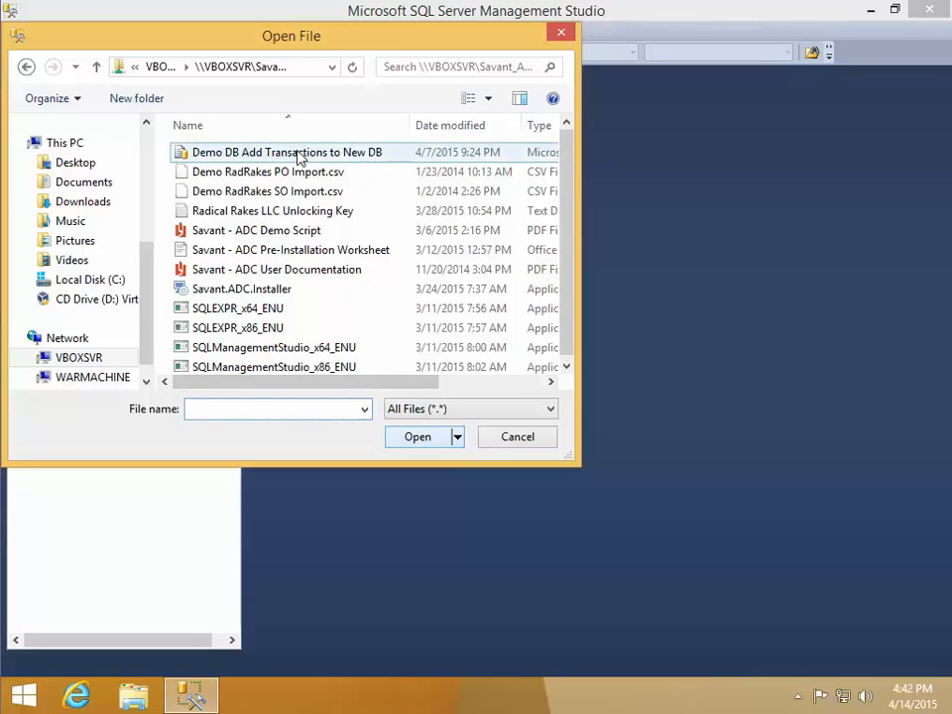
click(299, 152)
click(417, 435)
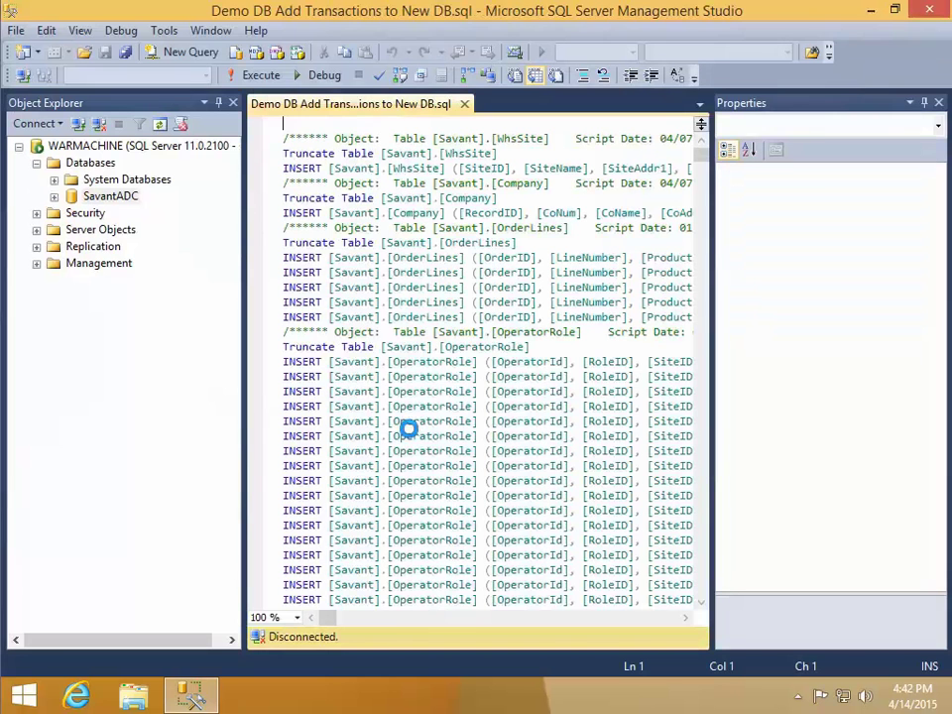
Execute the demo transactions script against SavantADC, dismiss the feedback balloon, and minimize Management Studio
drag(712, 260, 838, 261)
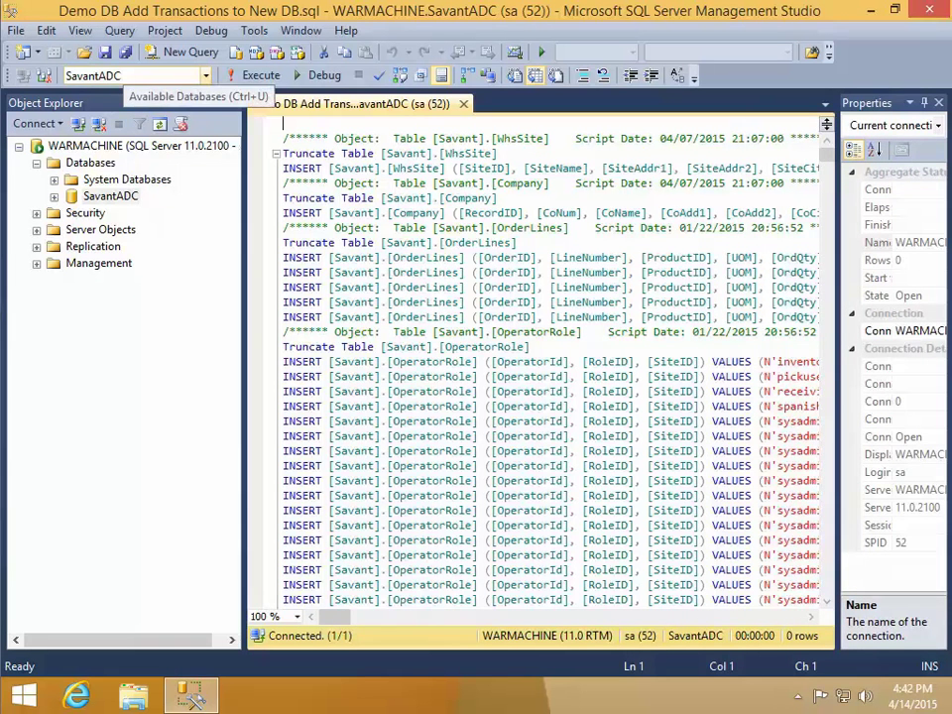
click(260, 76)
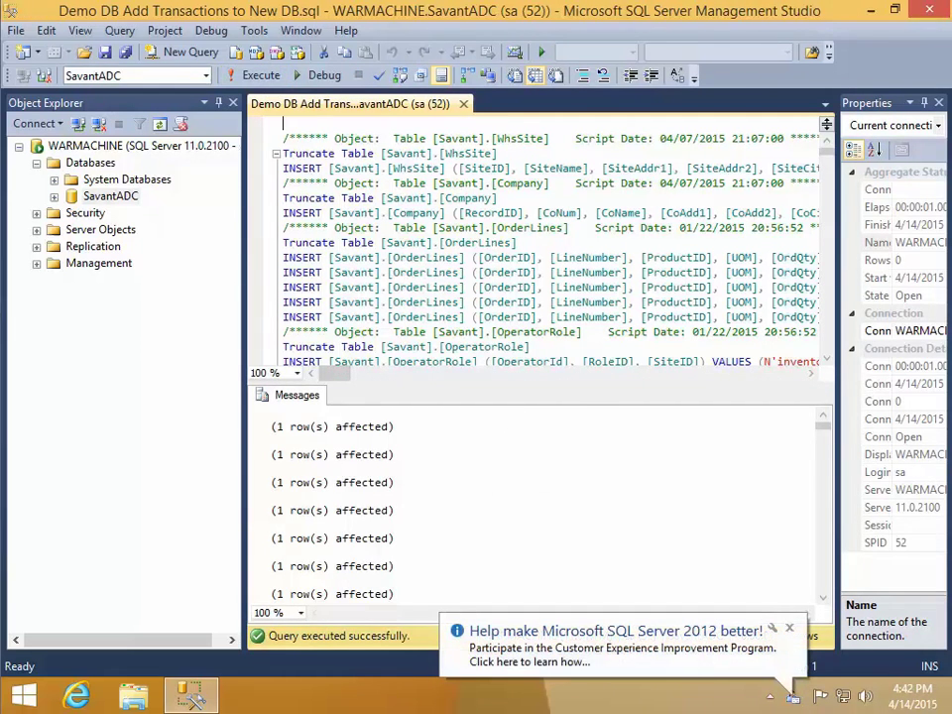
click(790, 628)
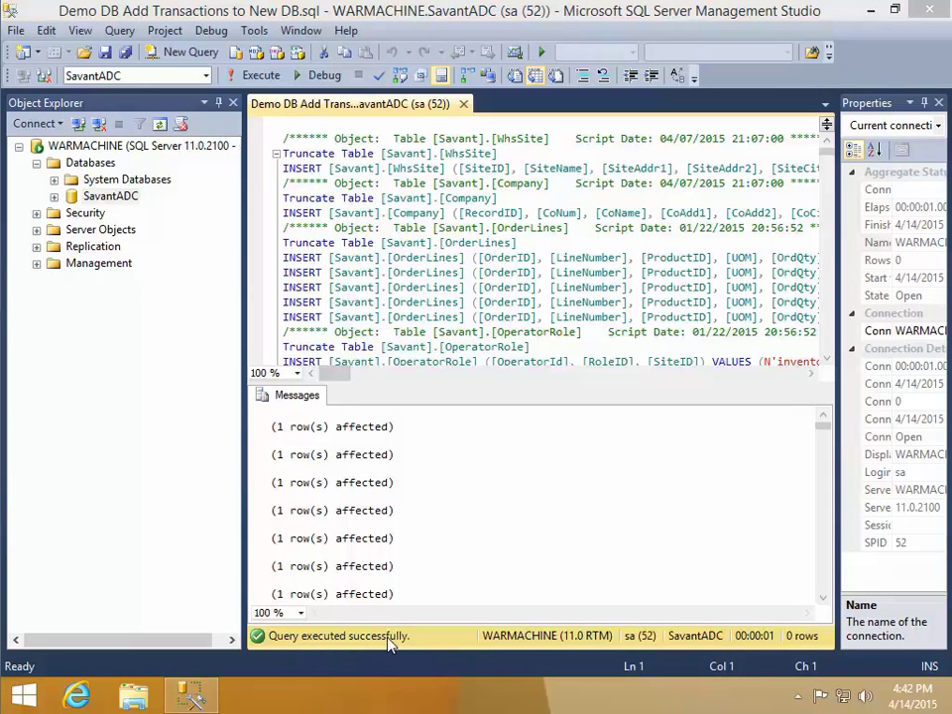
click(869, 10)
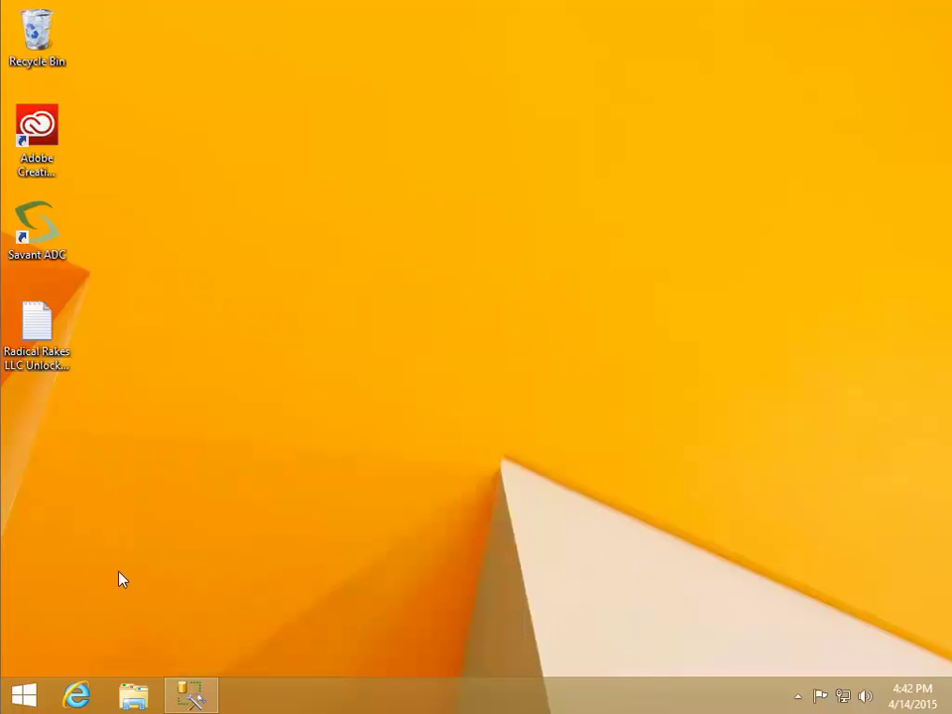
Relaunch Savant ADC, sign in as the system administrator operator, and close the Start Page
double_click(48, 236)
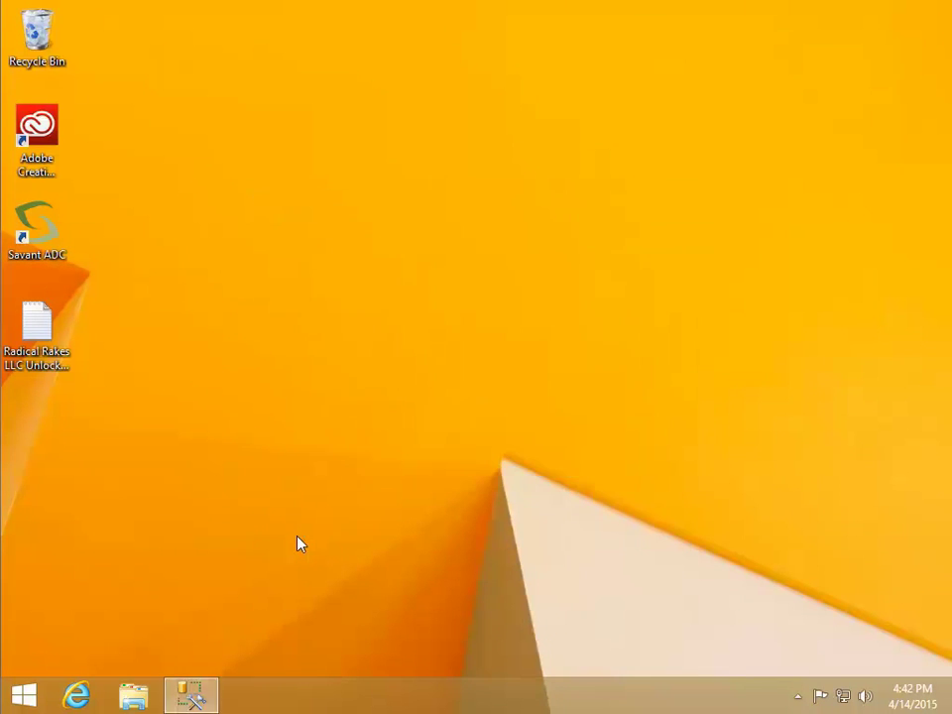
text(sysadmin)
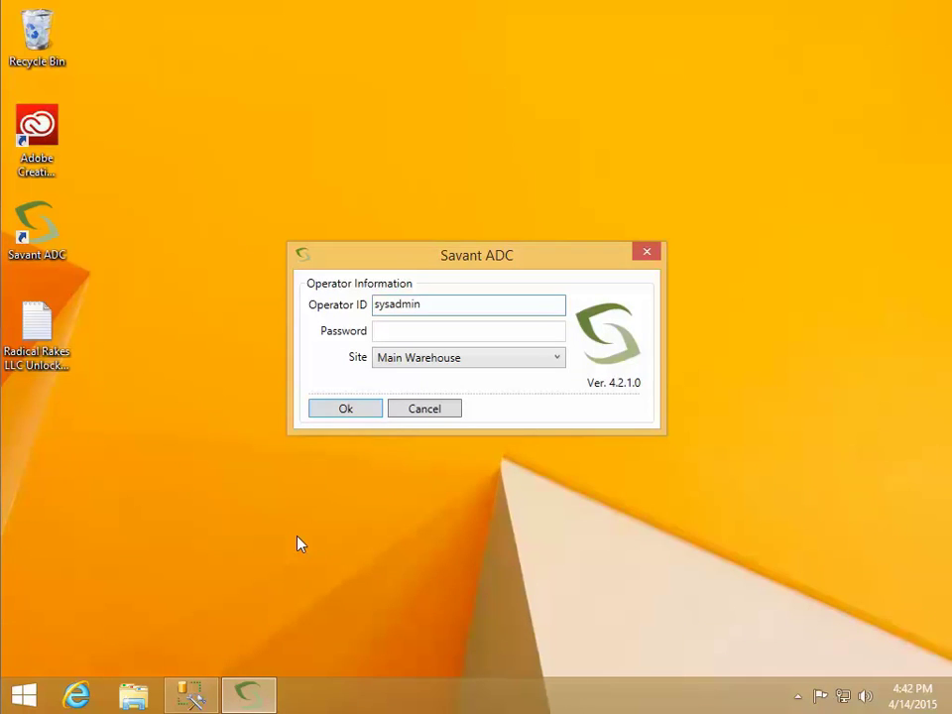
key(Return)
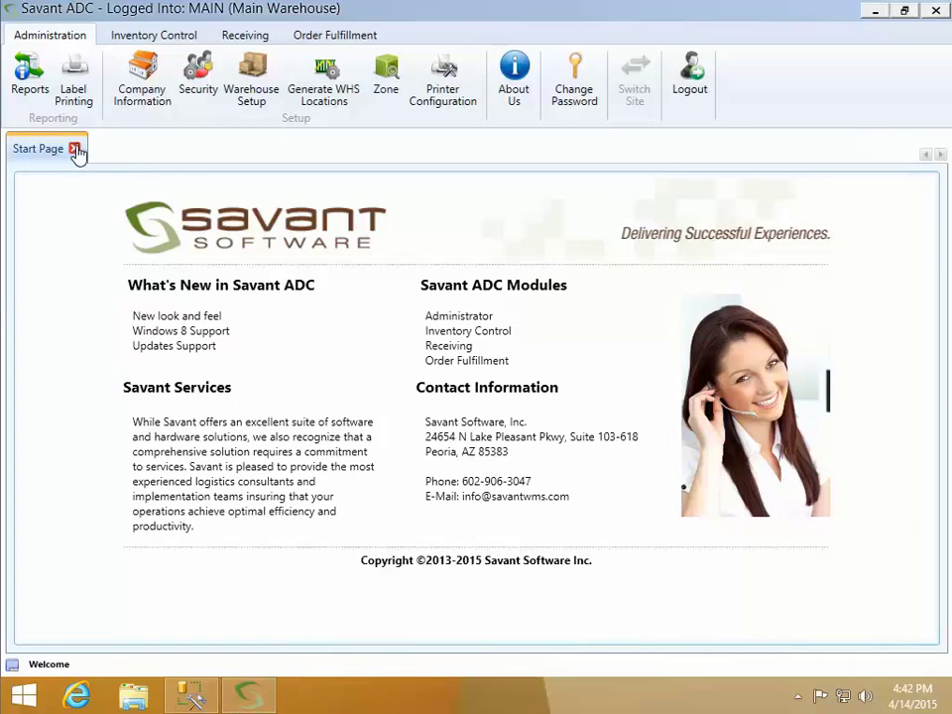
click(75, 149)
Check the existing operators and roles through their Operator ID and Role ID lookups
click(197, 89)
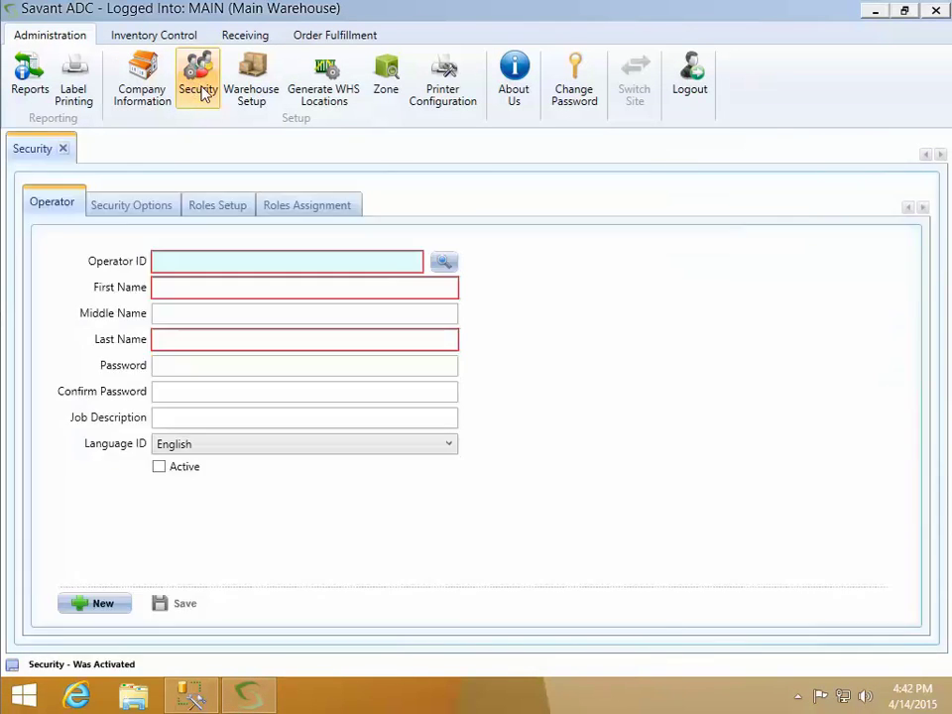
click(443, 263)
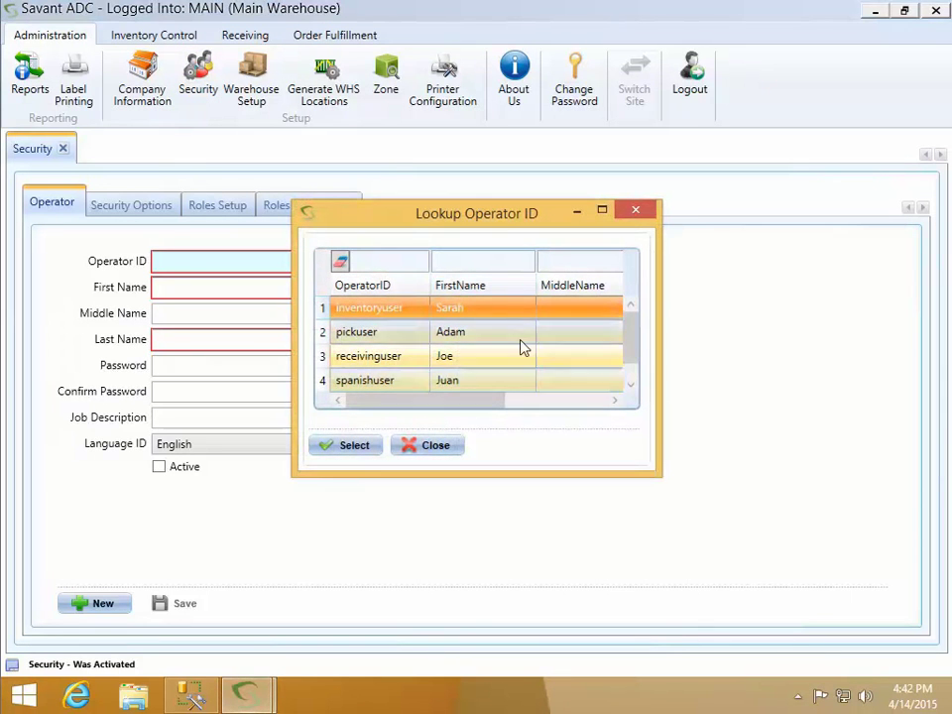
click(438, 447)
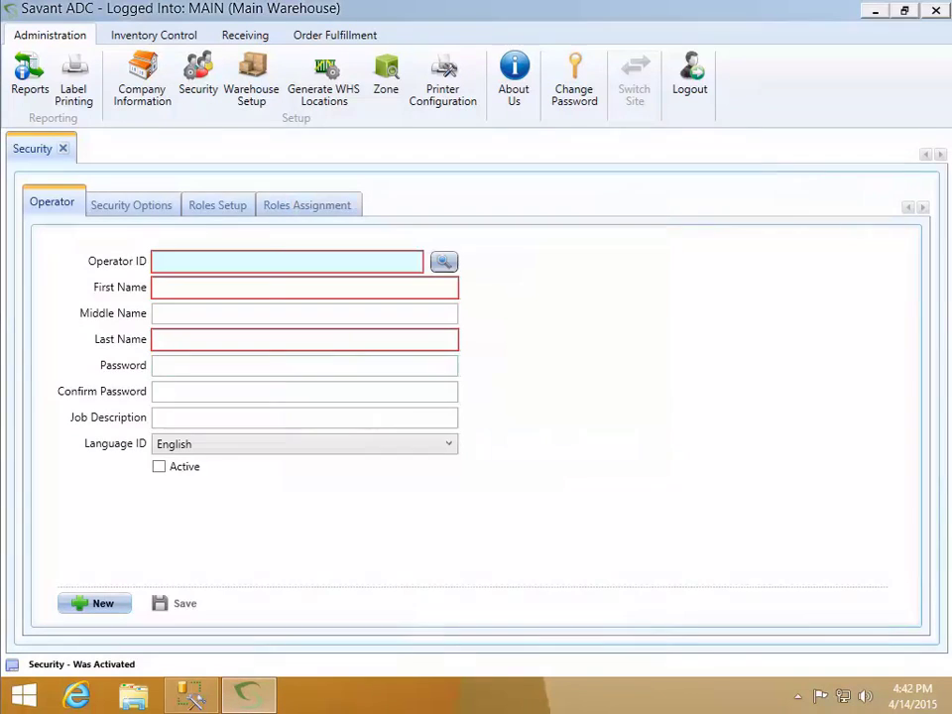
click(230, 210)
click(428, 266)
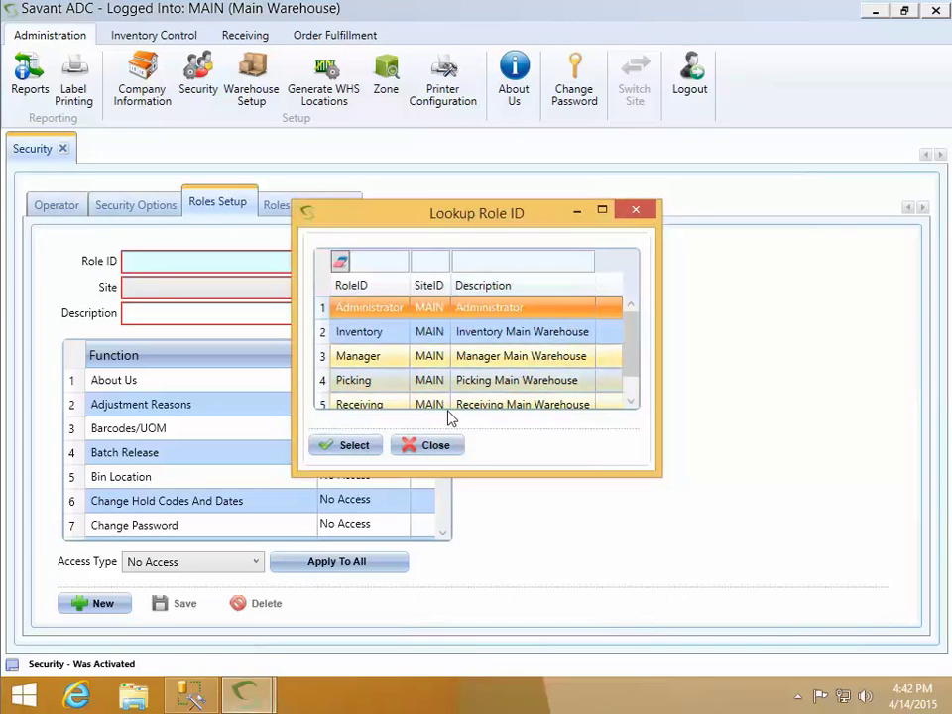
click(443, 446)
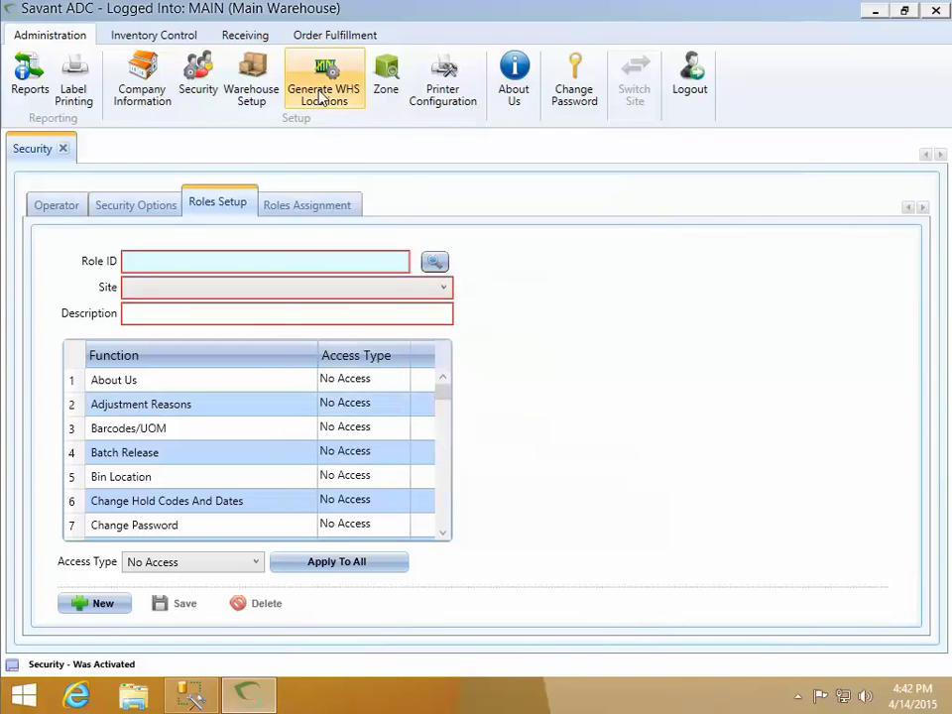
click(253, 85)
Browse the existing bin locations, such as Dock and M010101, in the Bin Location lookup
click(253, 206)
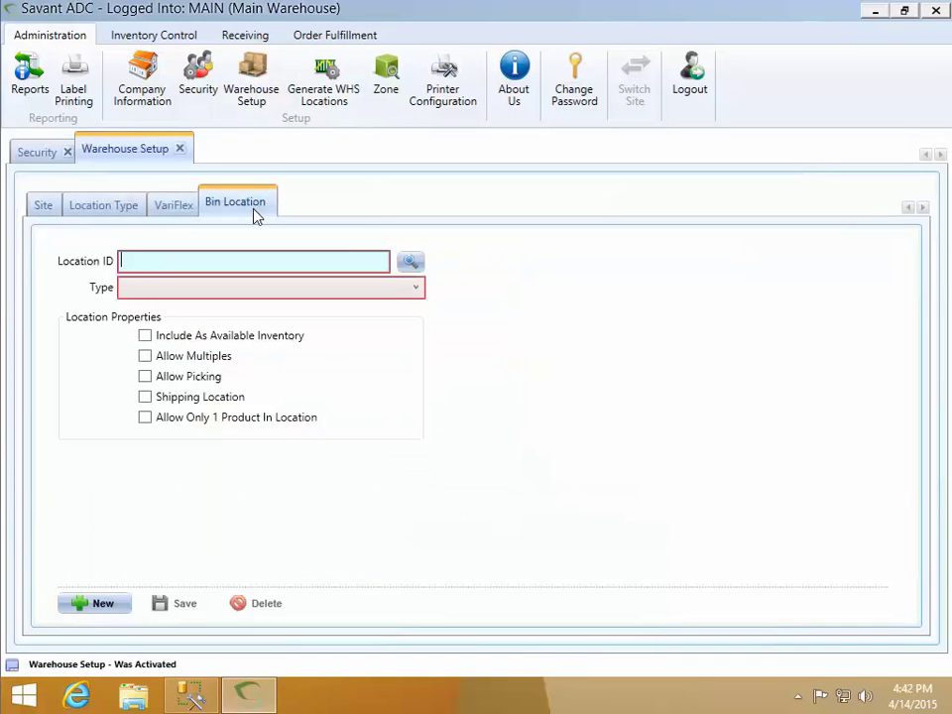
click(408, 263)
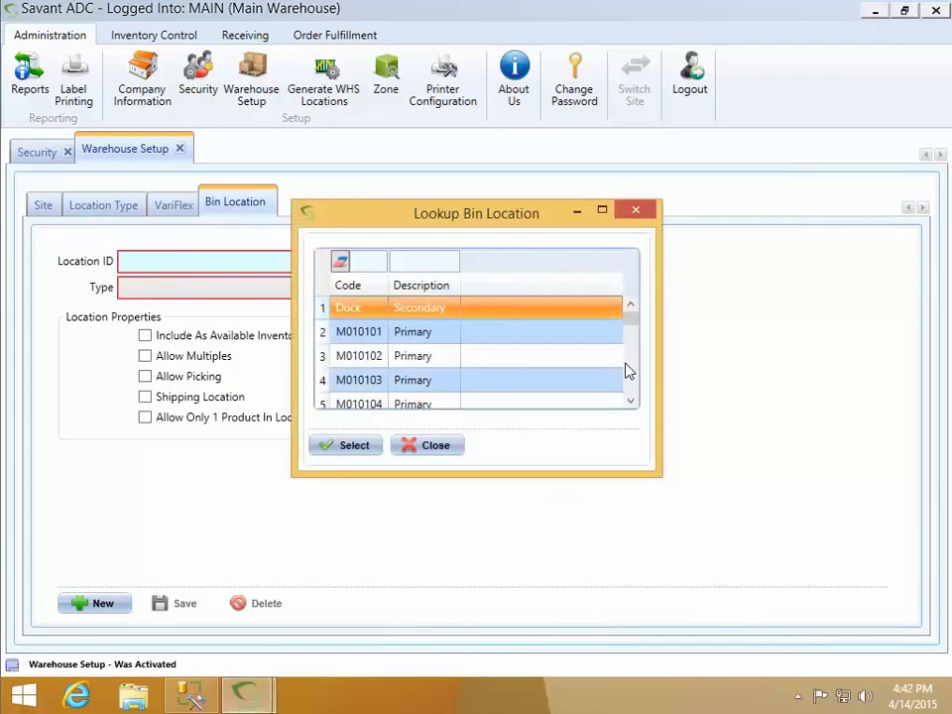
scroll(637, 384, down, 5)
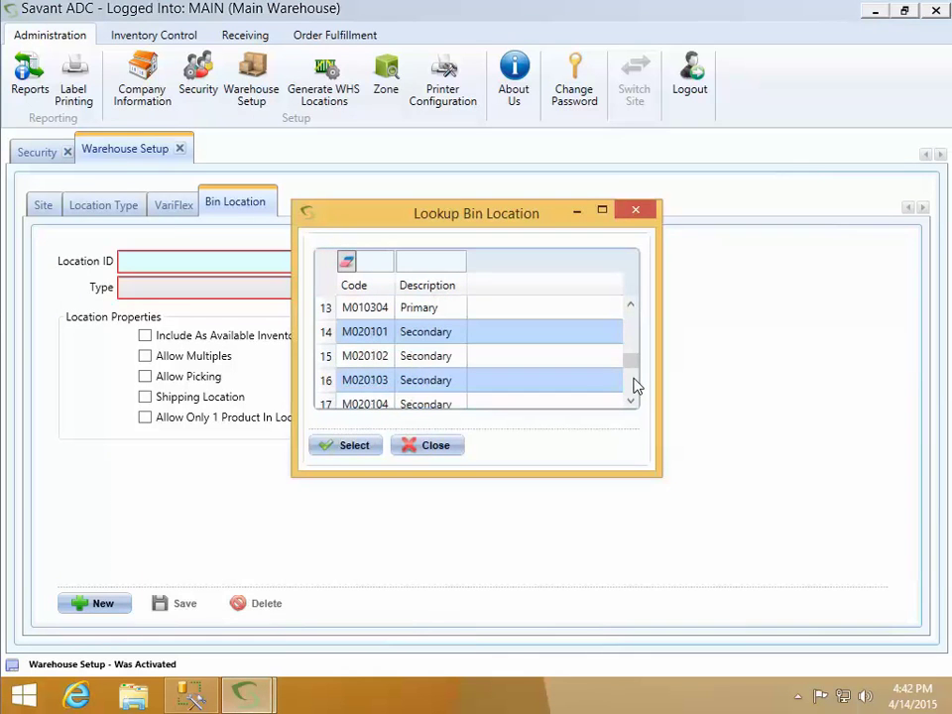
click(441, 447)
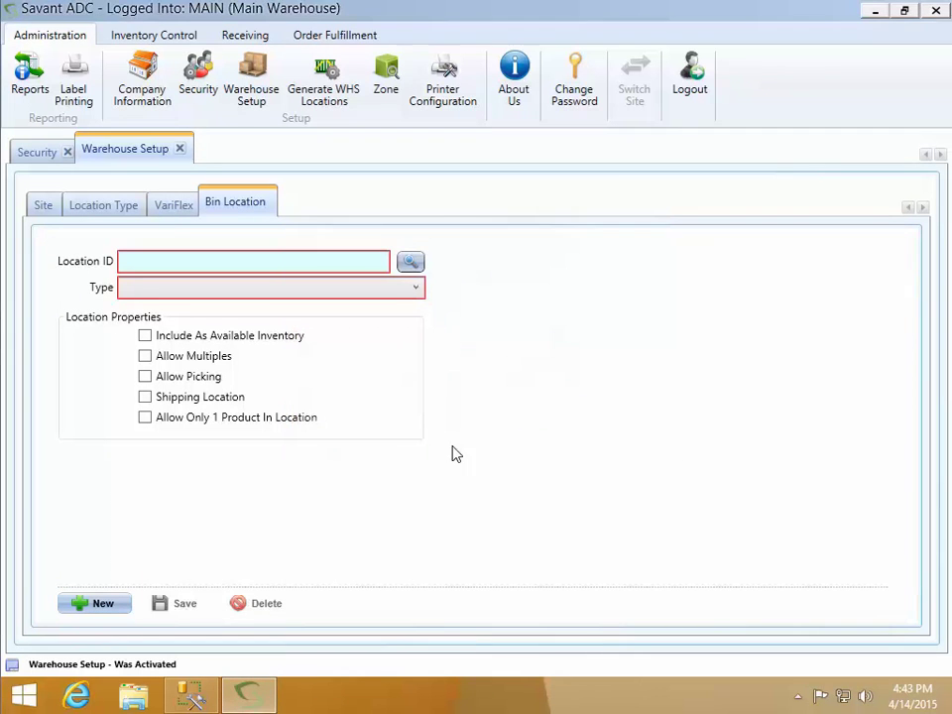
click(194, 37)
Browse the existing RoboRake products in the Product inquiry lookup
click(28, 81)
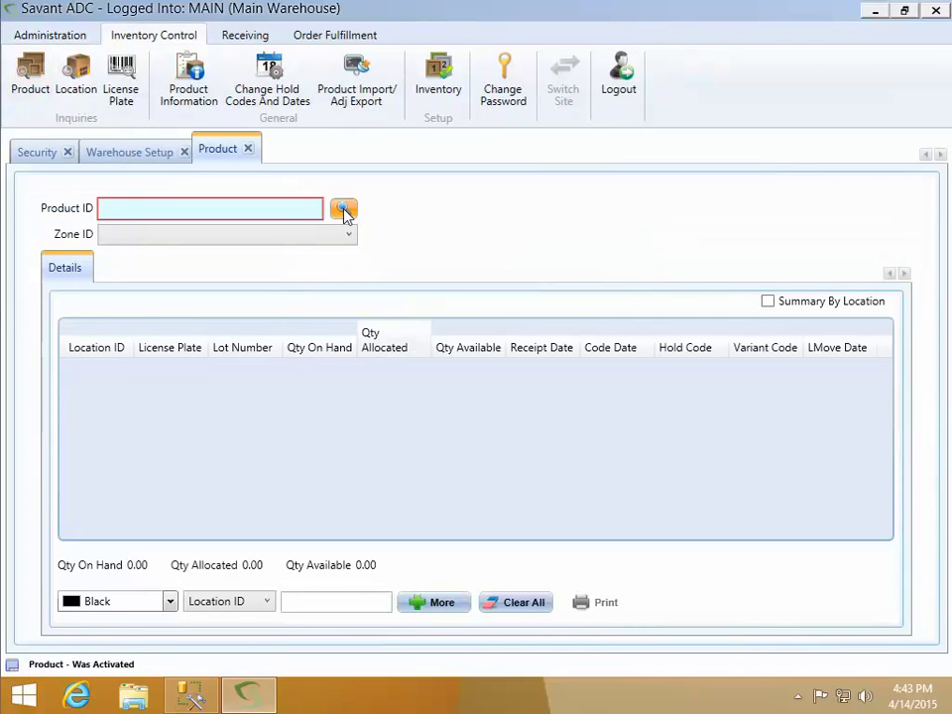
click(343, 209)
click(631, 359)
click(634, 365)
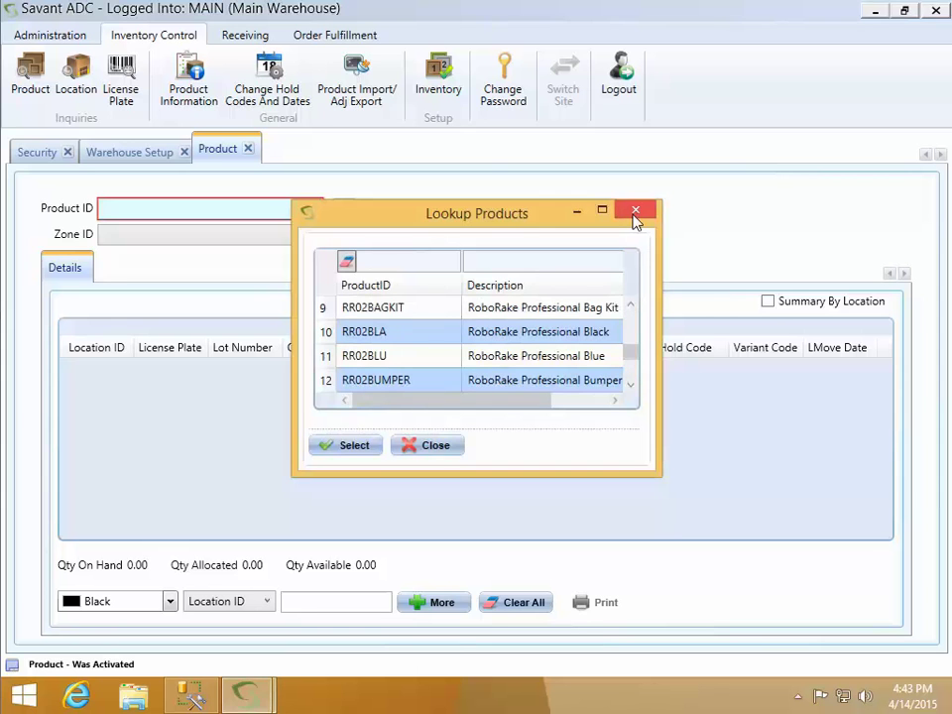
click(443, 448)
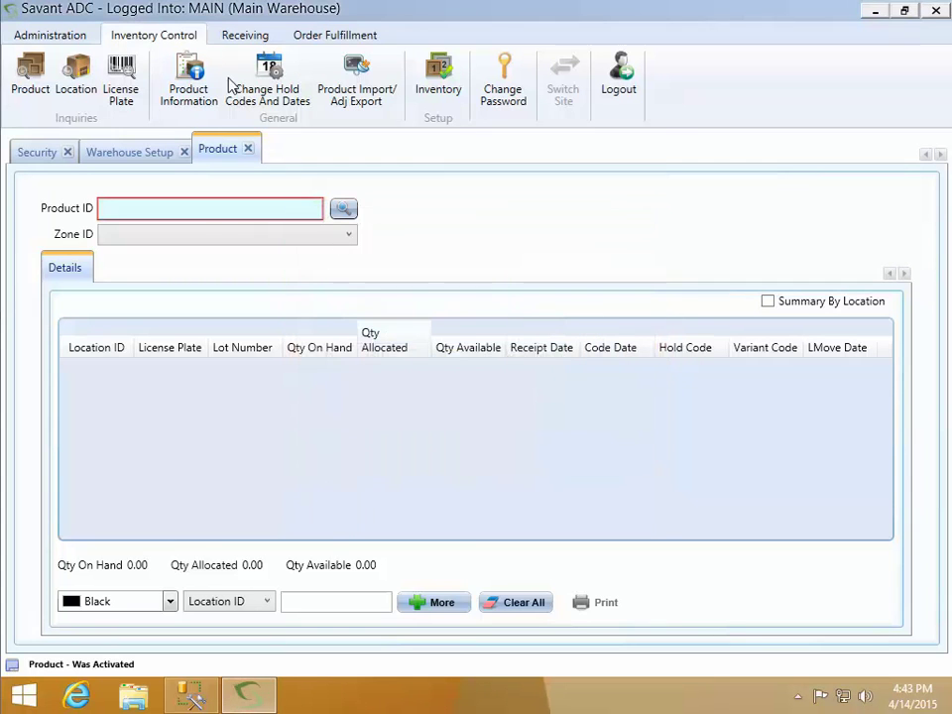
Review existing sales orders SO01, SO02 and SO03 in the SO Inquiry lookup
click(329, 36)
click(29, 94)
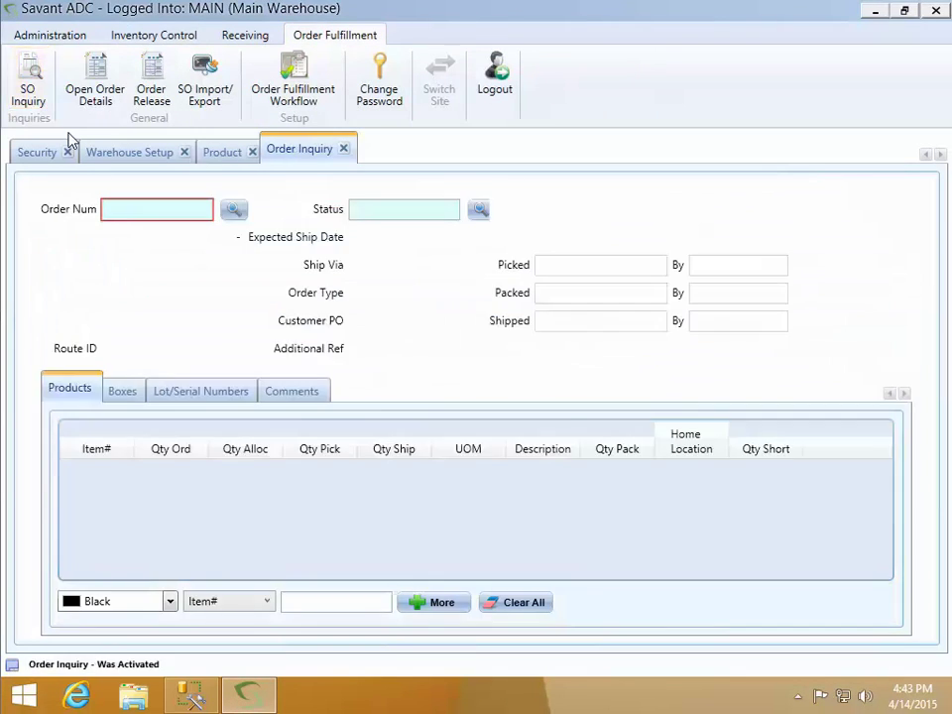
click(234, 210)
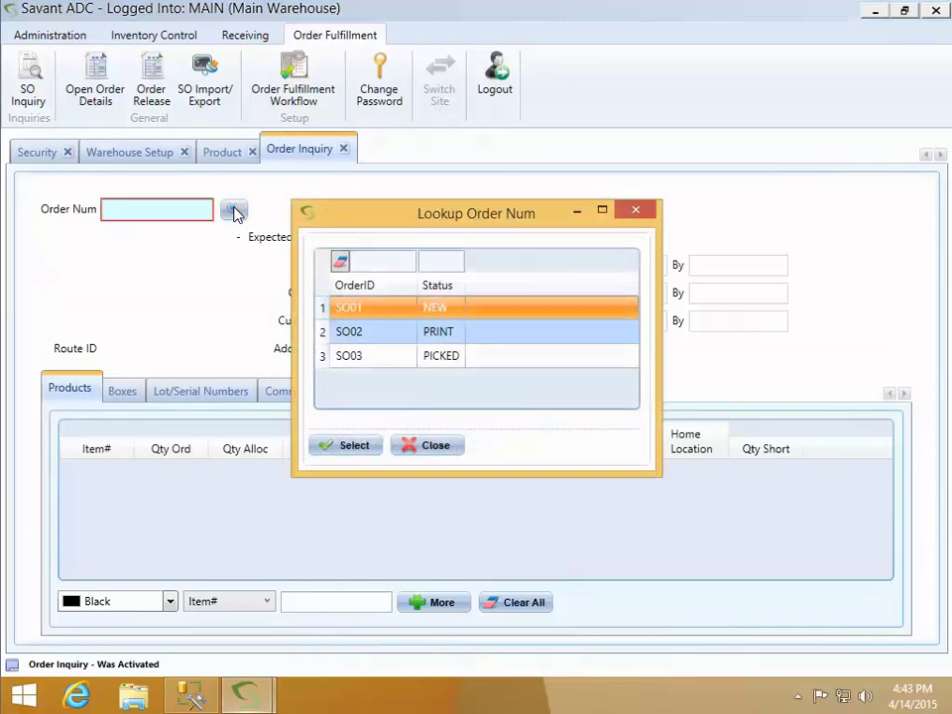
click(433, 445)
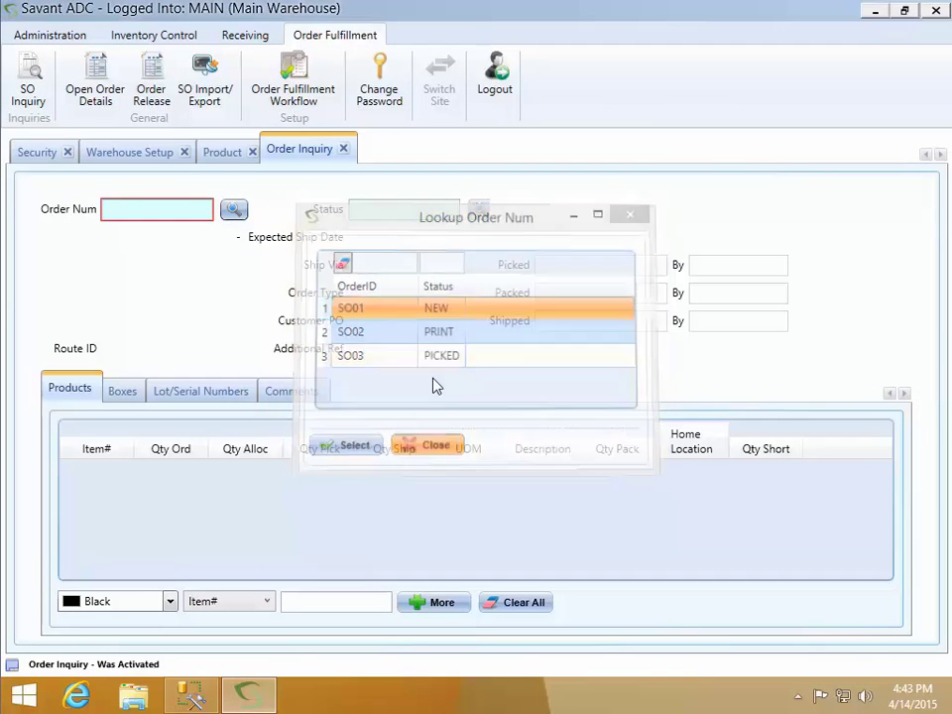
click(219, 35)
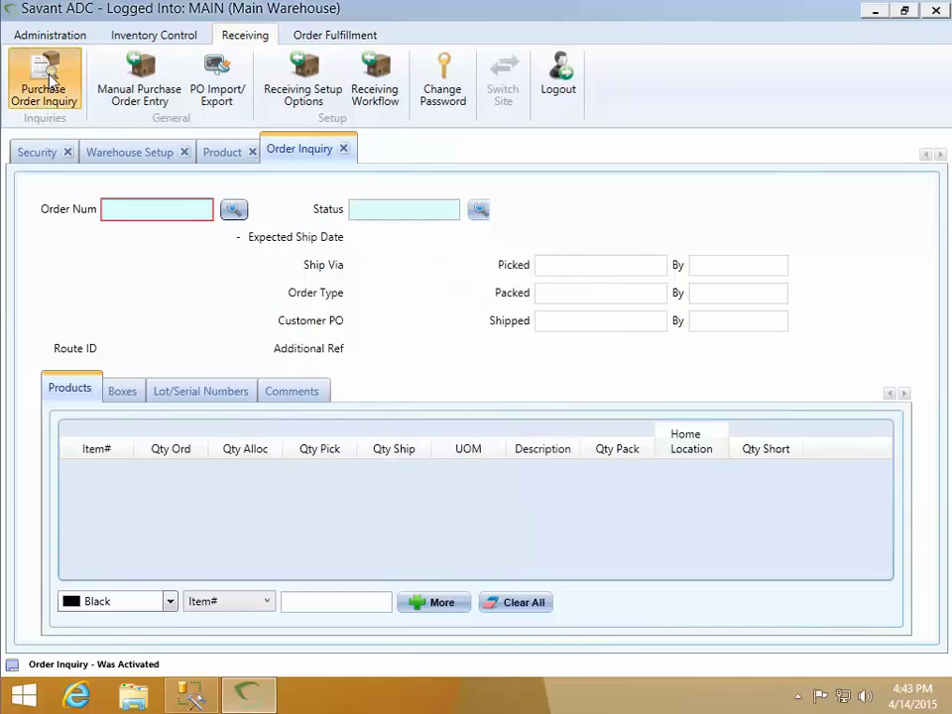
Load purchase order PO01 in the Purchase Order Inquiry with closed lines included
click(41, 111)
click(235, 209)
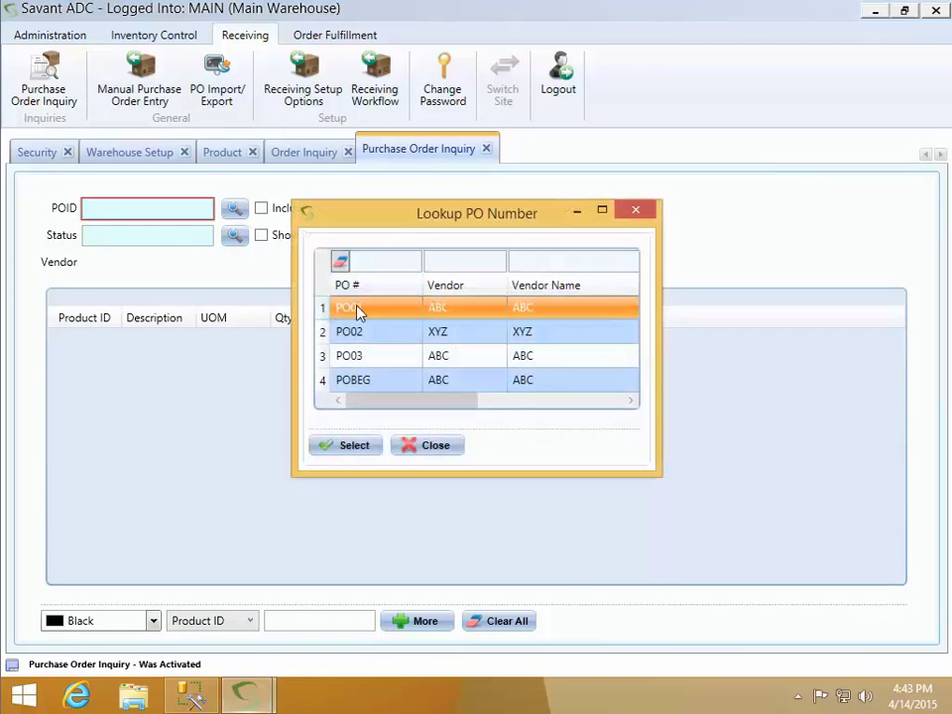
click(352, 446)
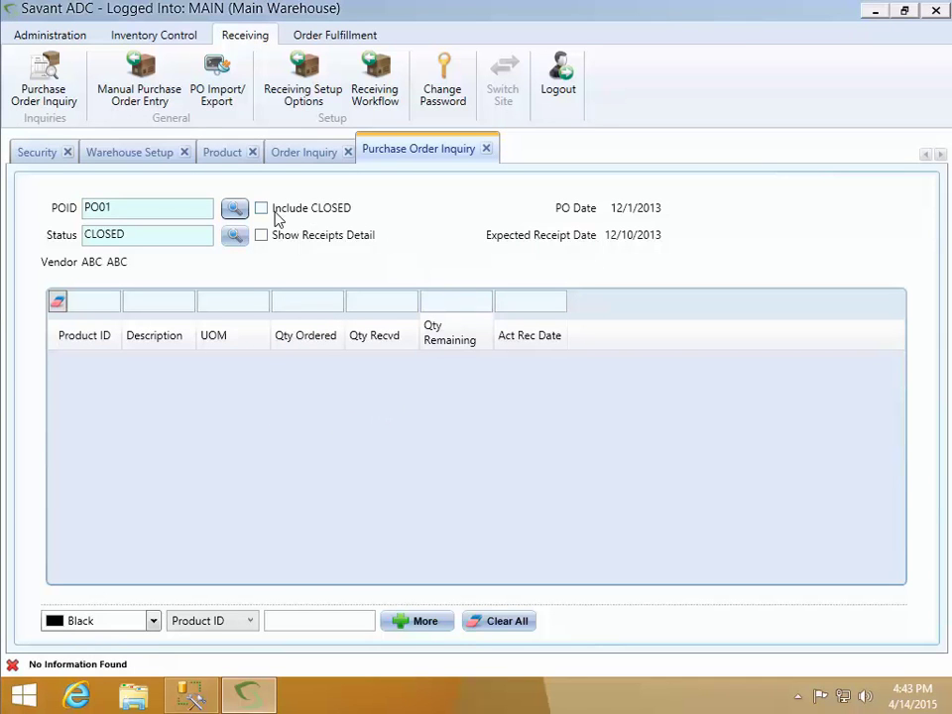
click(262, 209)
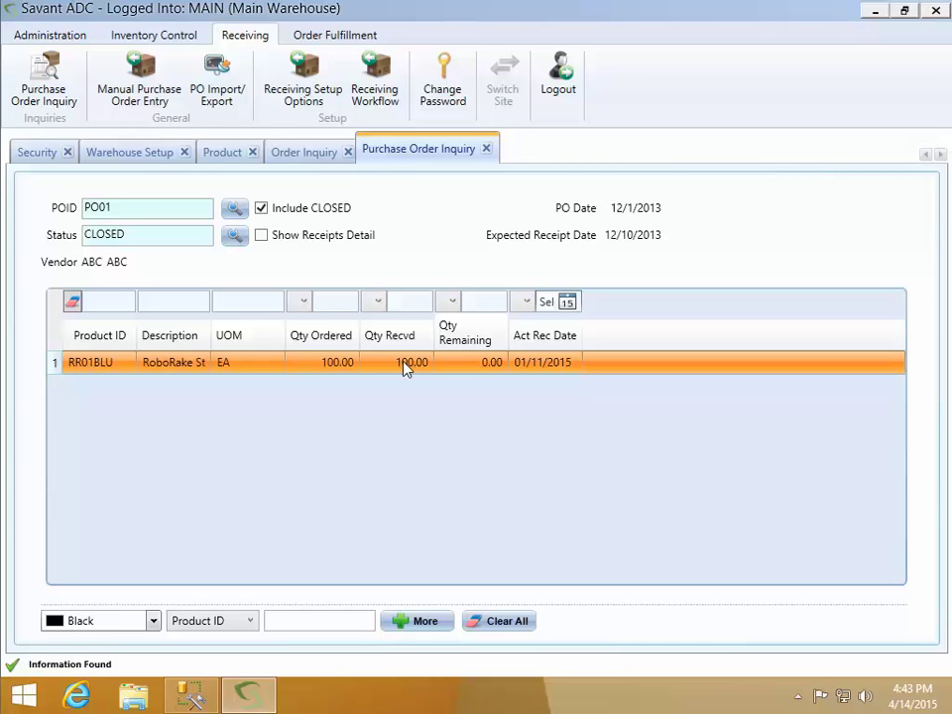
Load open purchase order PO02 from vendor XYZ, excluding closed lines
click(234, 209)
click(352, 333)
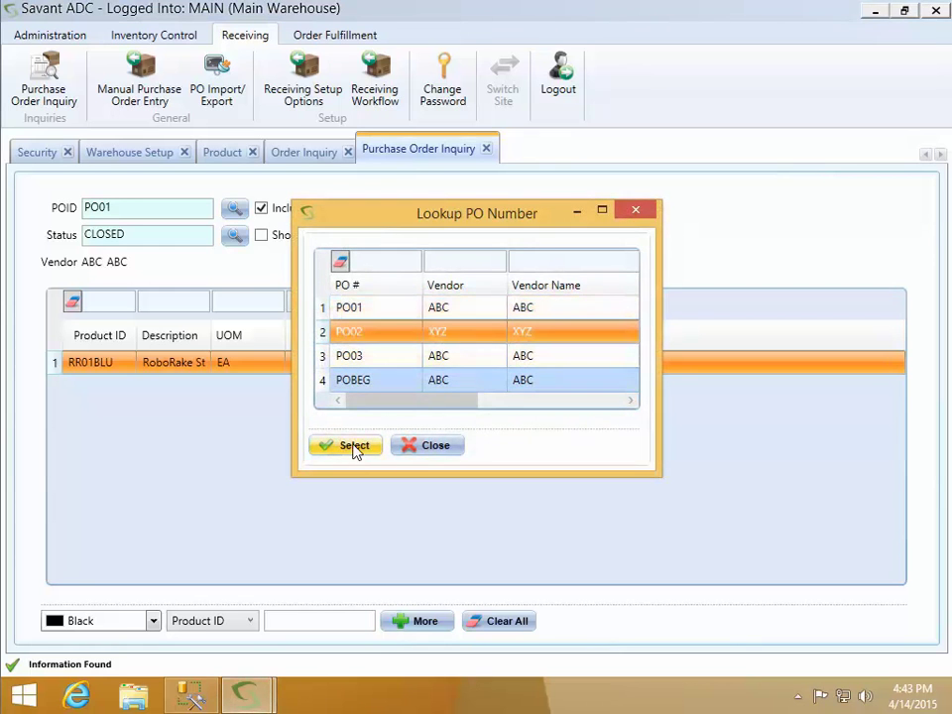
click(354, 447)
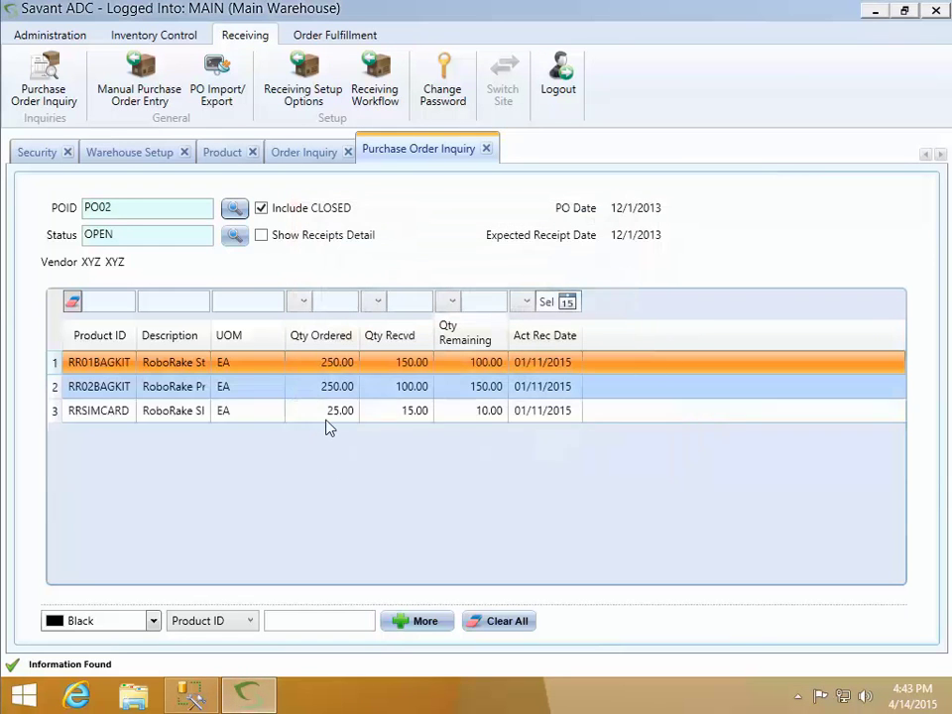
click(261, 208)
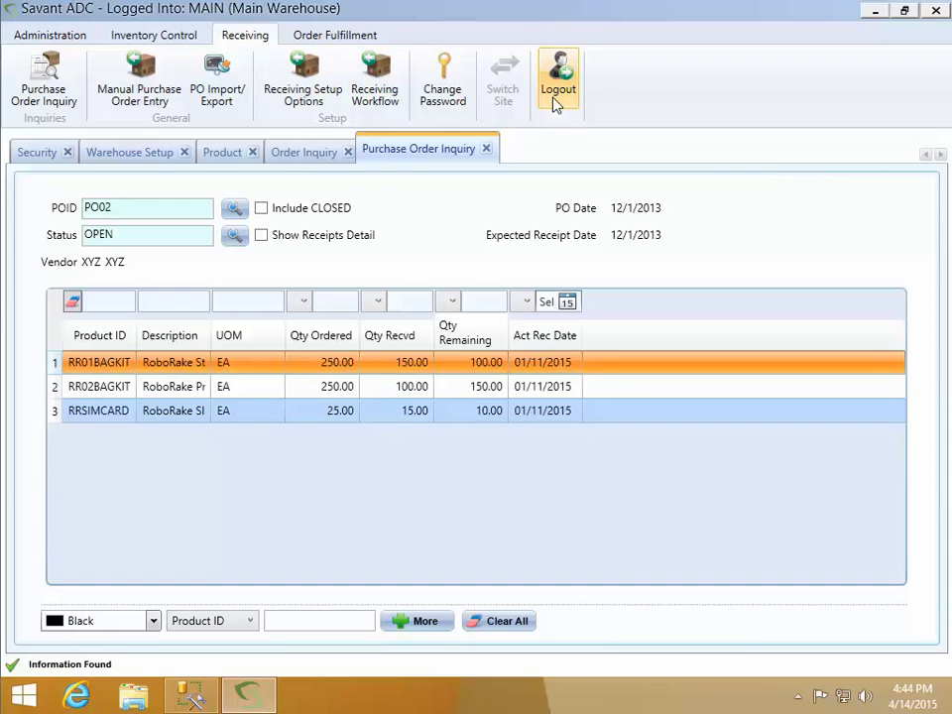
Create bin location AAAA as Primary, counting as available inventory and allowing multiples and picking
click(145, 154)
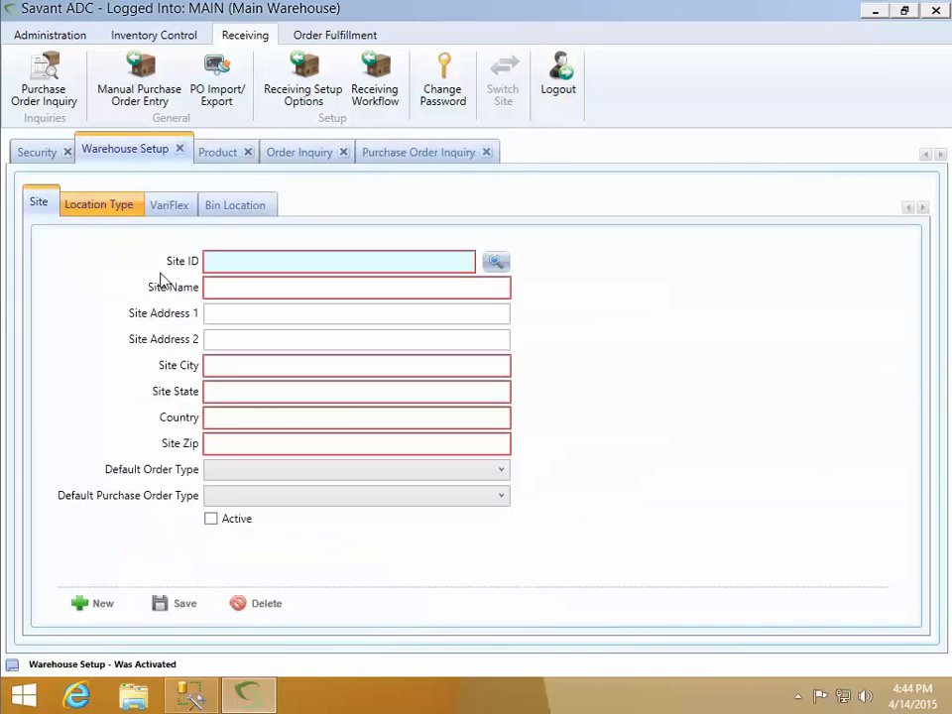
click(242, 209)
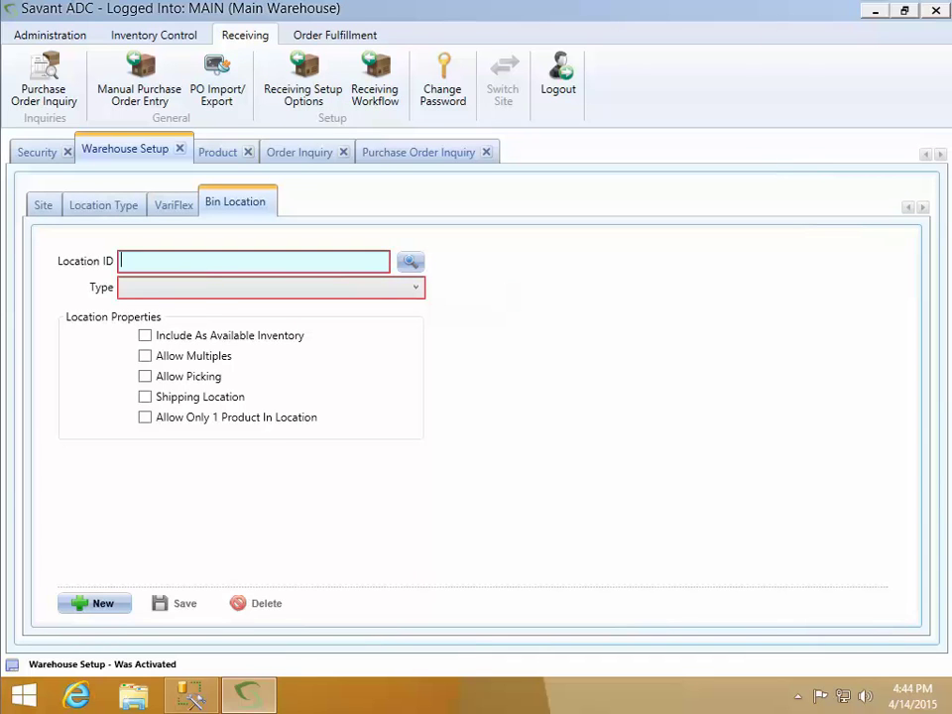
text(AAAA)
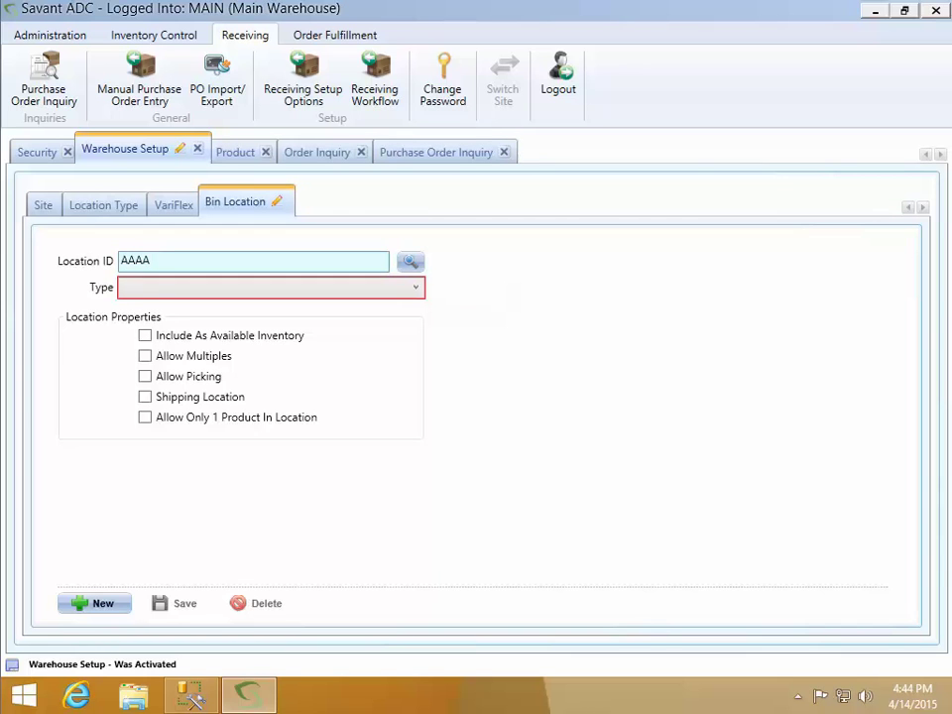
key(Tab)
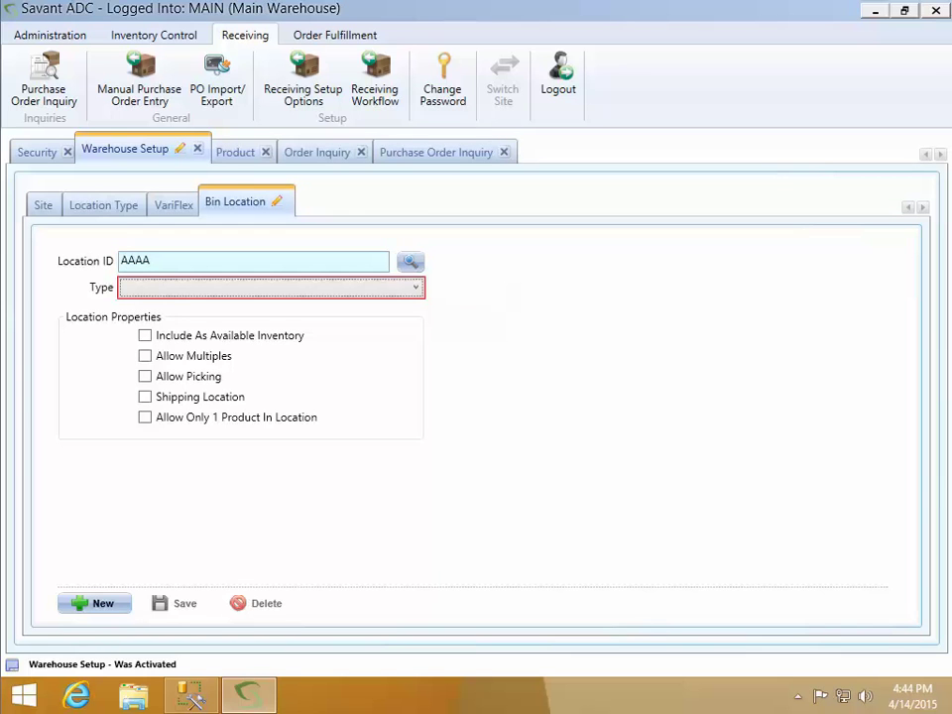
key(Tab)
key(Down)
key(Tab)
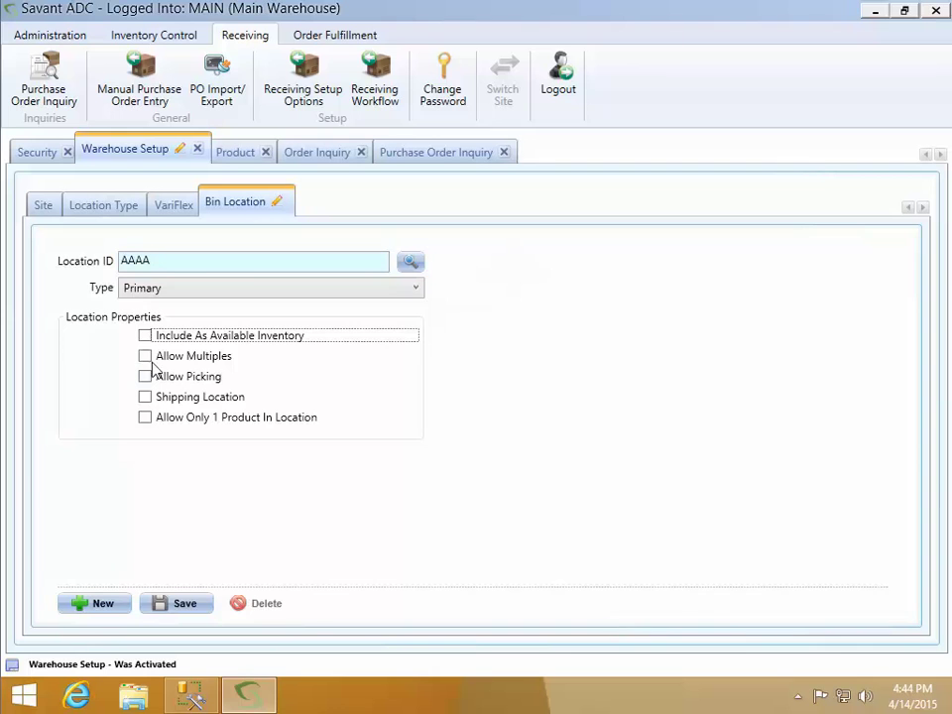
click(148, 337)
click(147, 357)
click(150, 377)
click(179, 603)
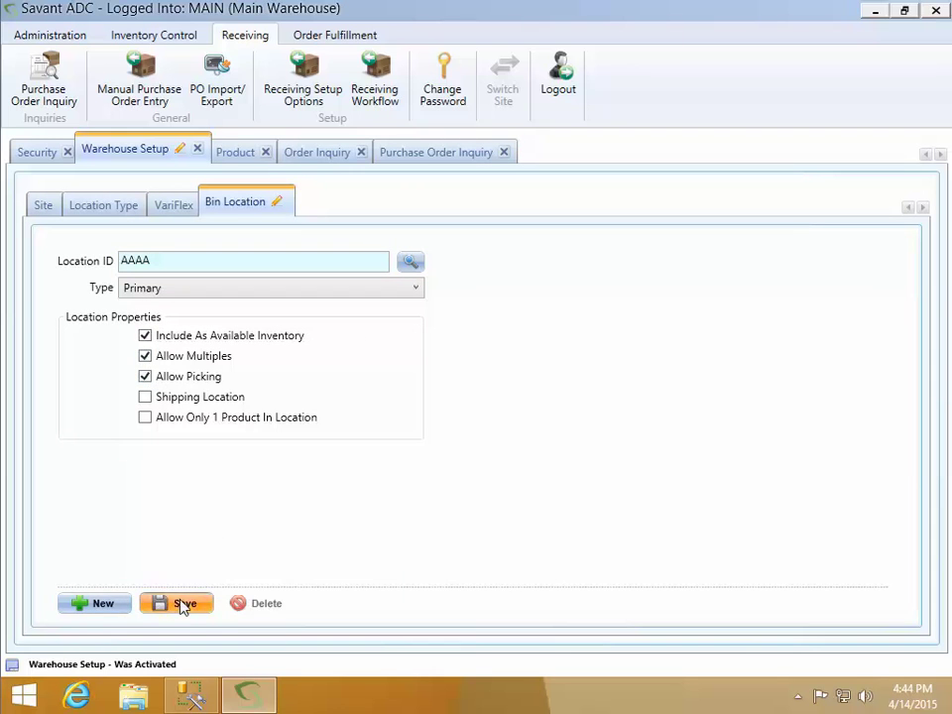
Load bin location AAAA from the lookup to verify it, then log out of Savant ADC
click(410, 261)
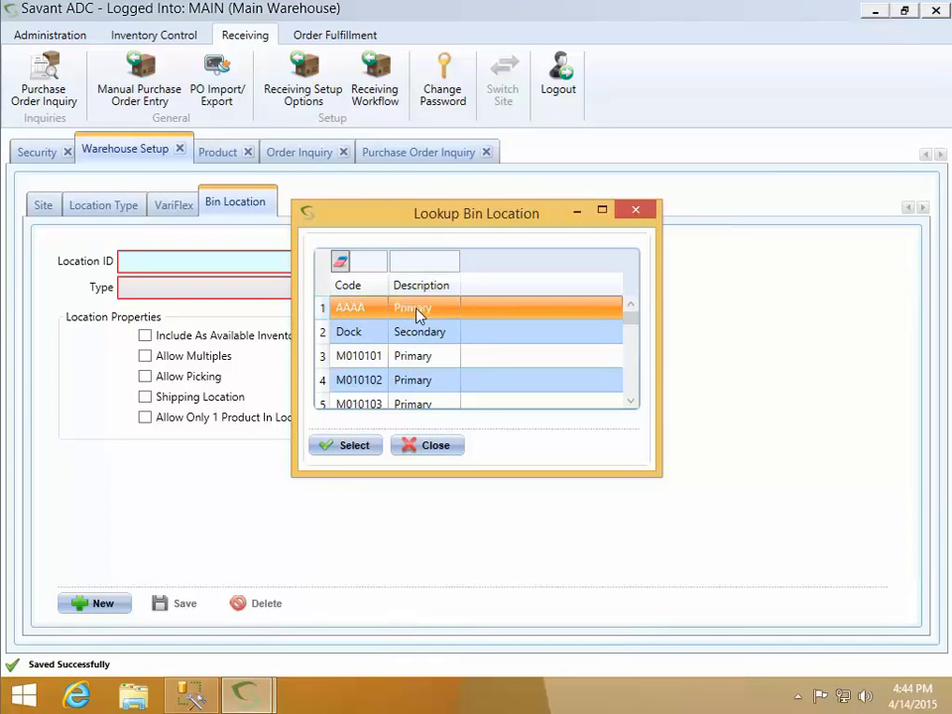
click(353, 446)
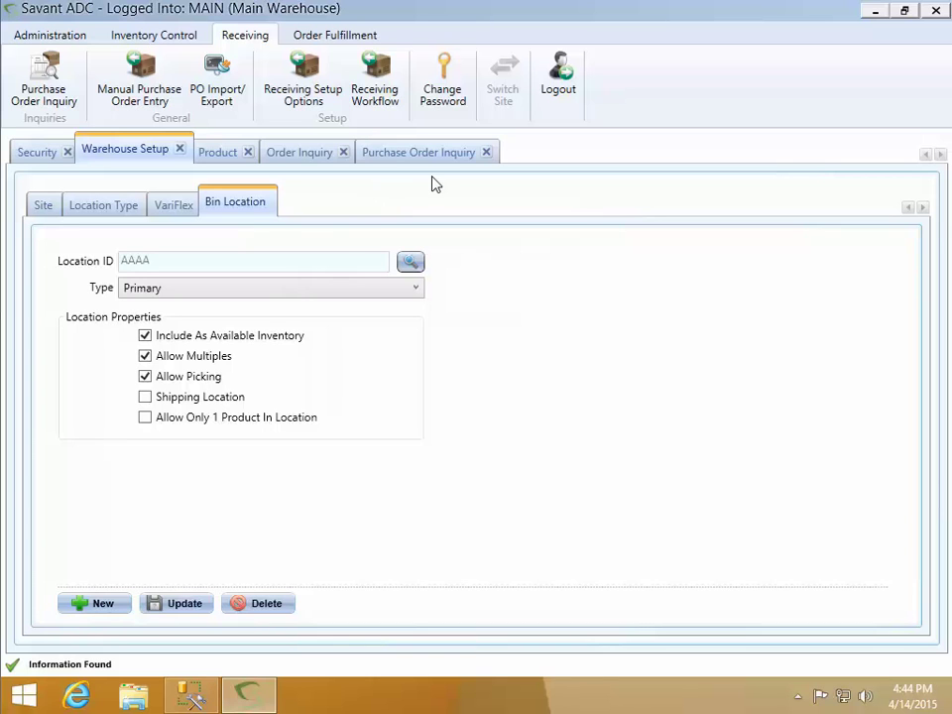
click(559, 97)
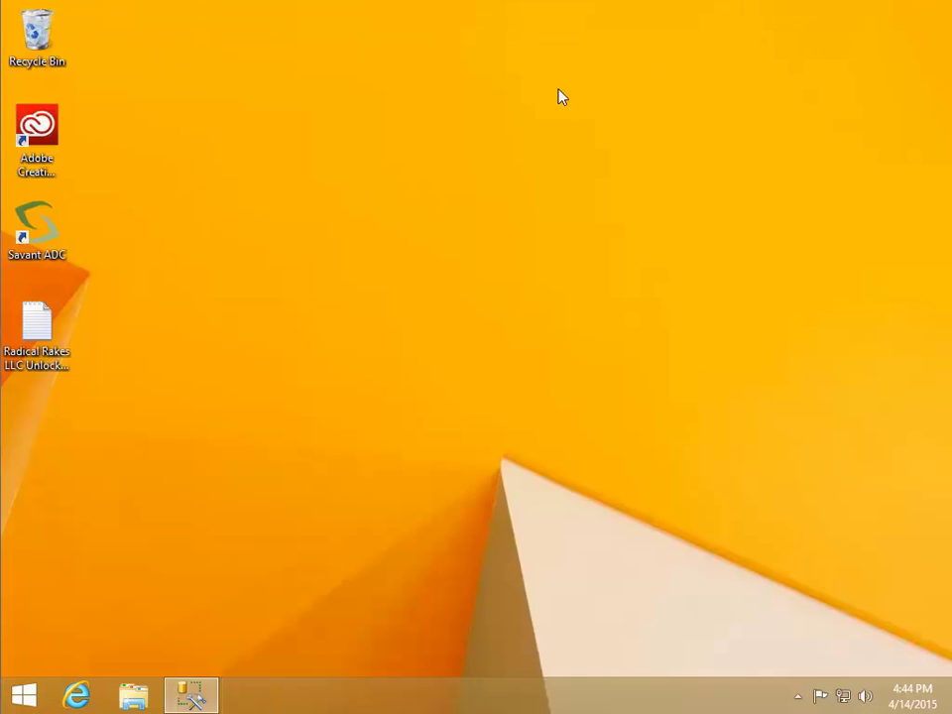
Re-run the Demo DB Add Transactions to New DB.sql script on SavantADC, then minimize SSMS
click(198, 699)
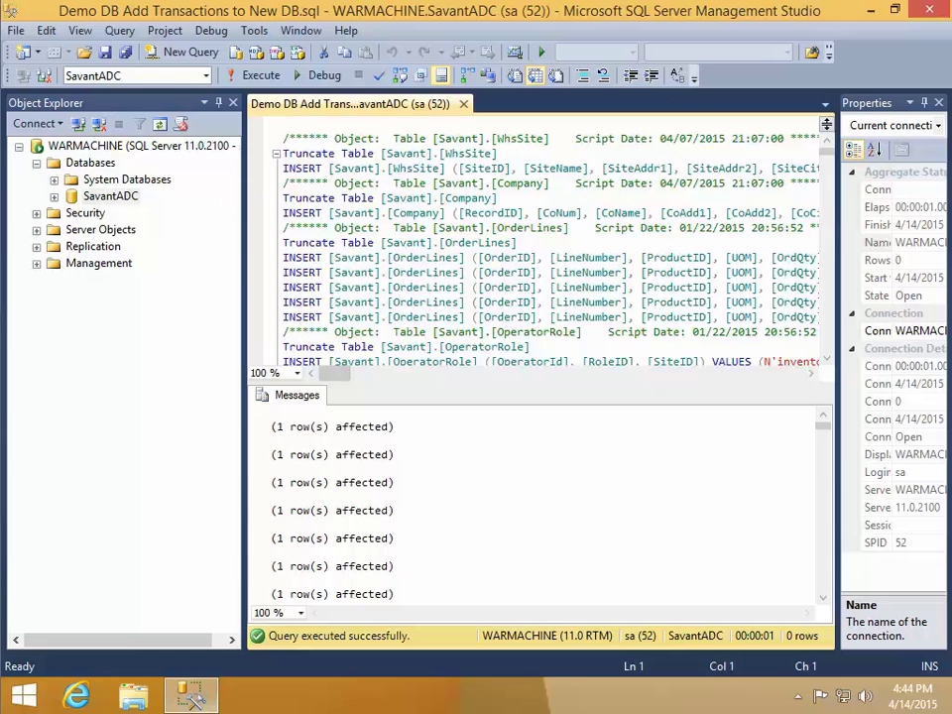
click(263, 79)
click(870, 11)
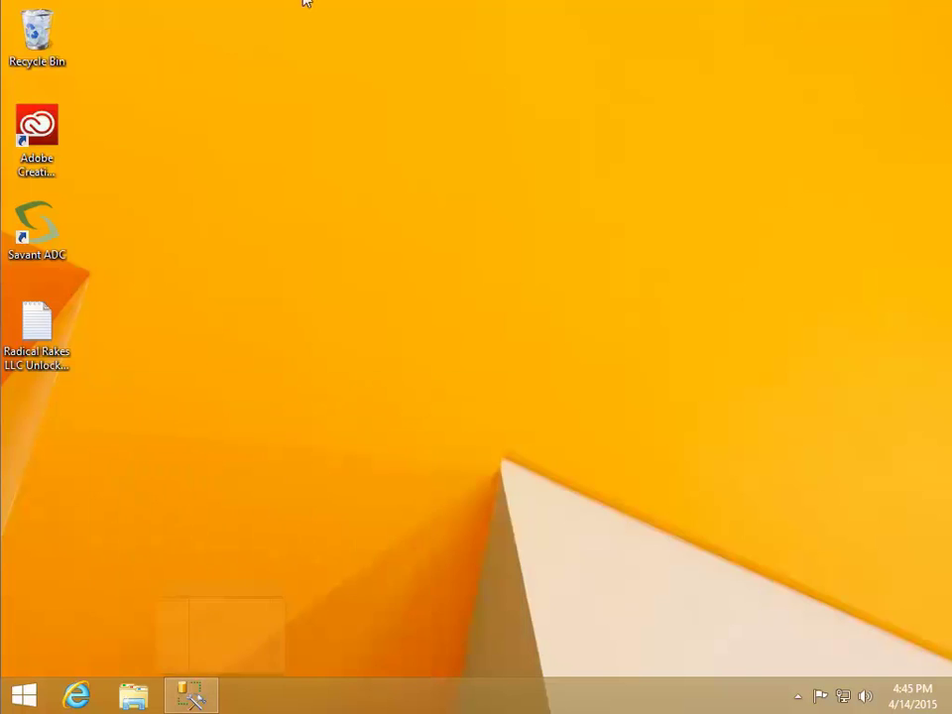
Launch Savant ADC and sign in as sysadmin
double_click(44, 228)
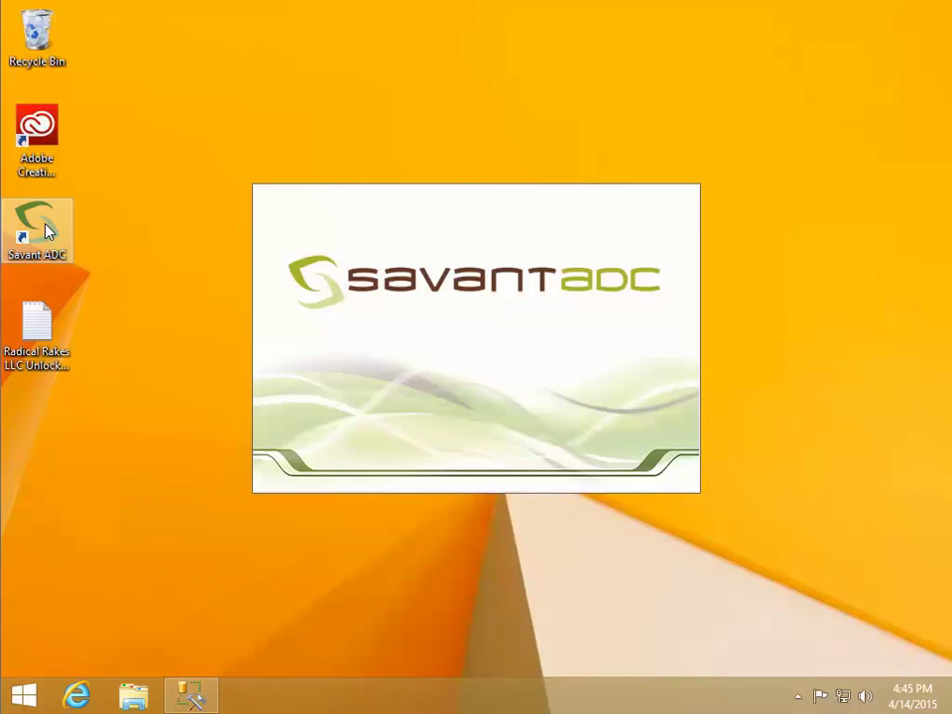
text(sysadmin)
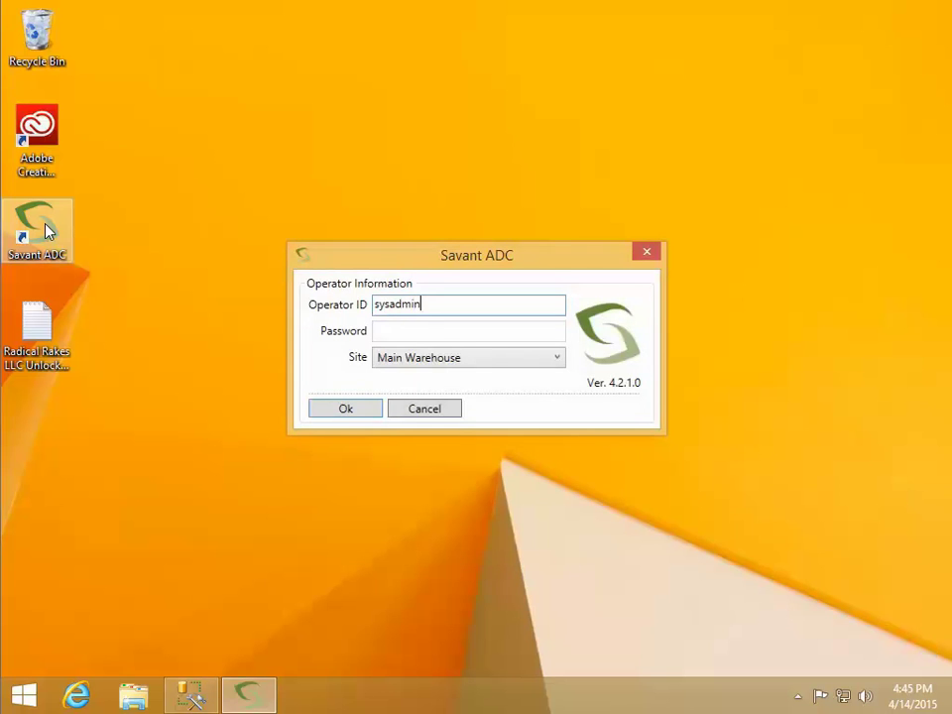
key(Return)
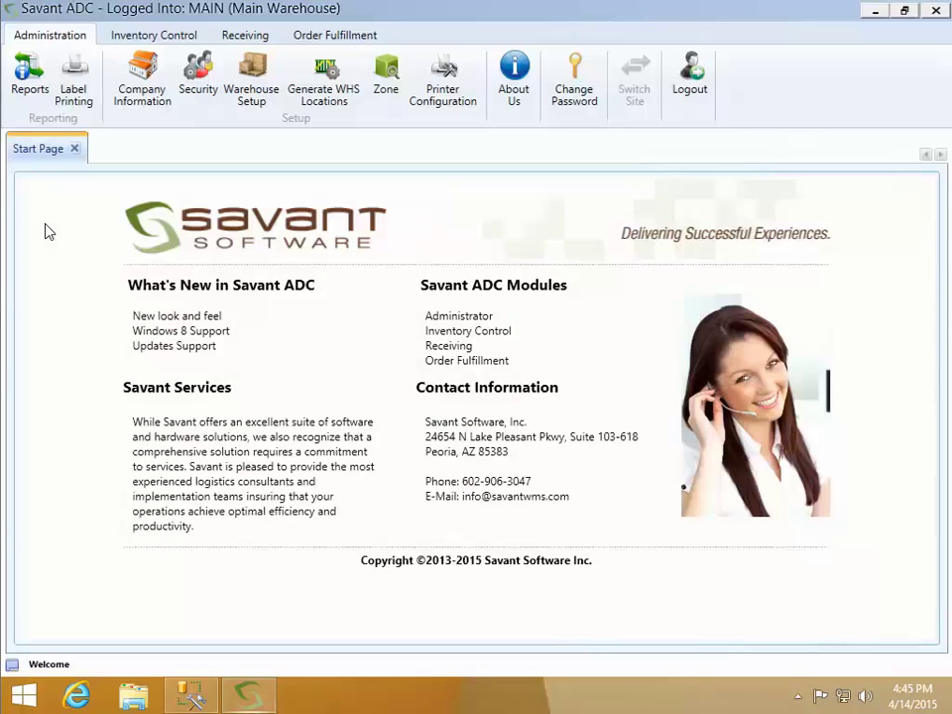
Confirm the bin location list now starts at Dock without AAAA, then close Savant ADC
click(249, 99)
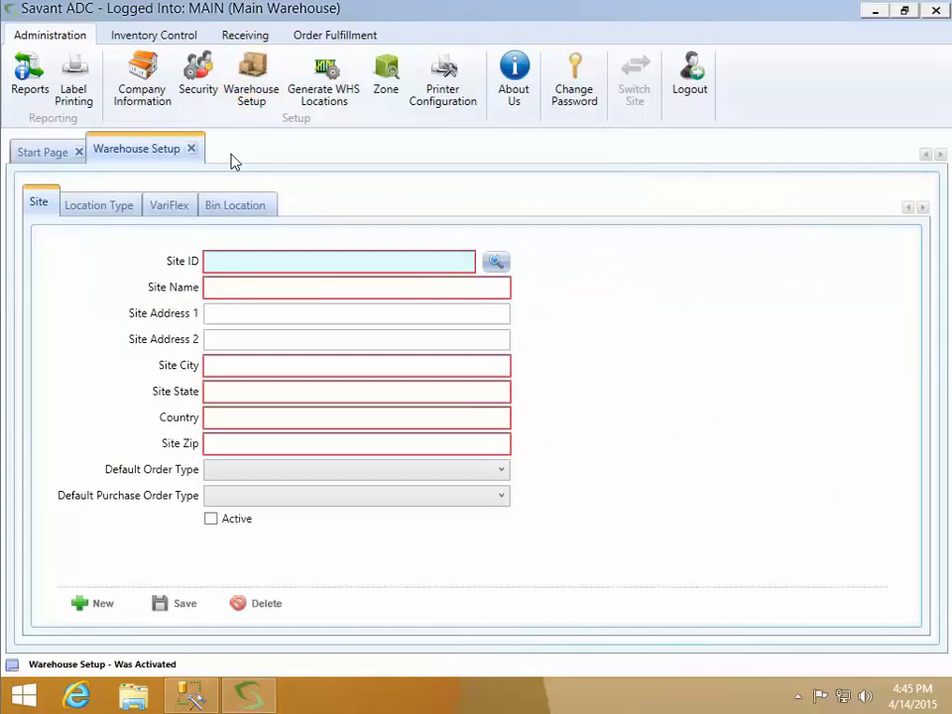
click(233, 204)
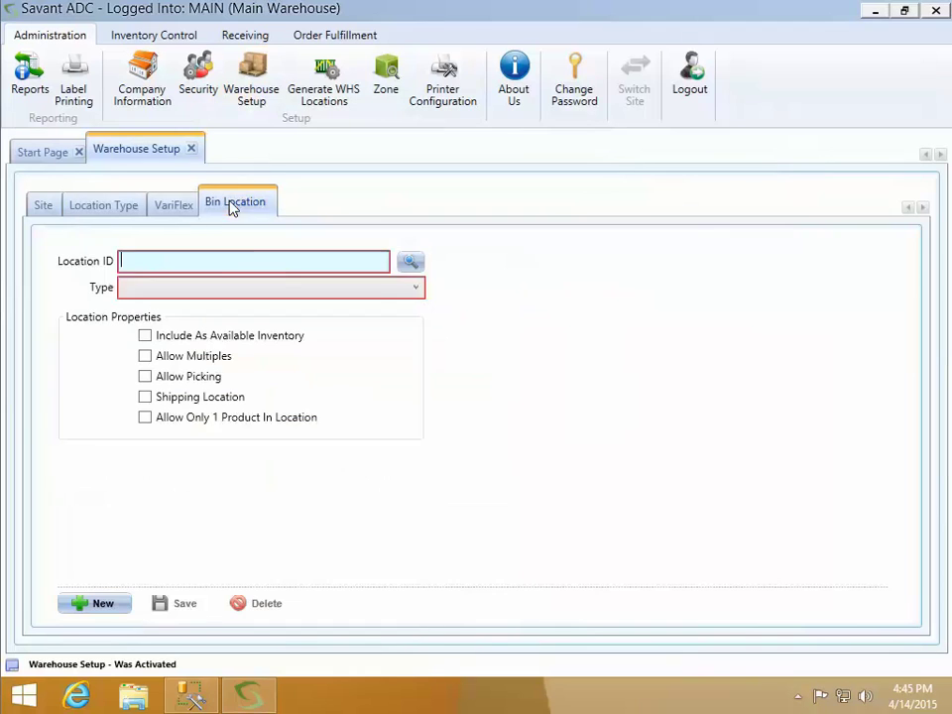
click(410, 262)
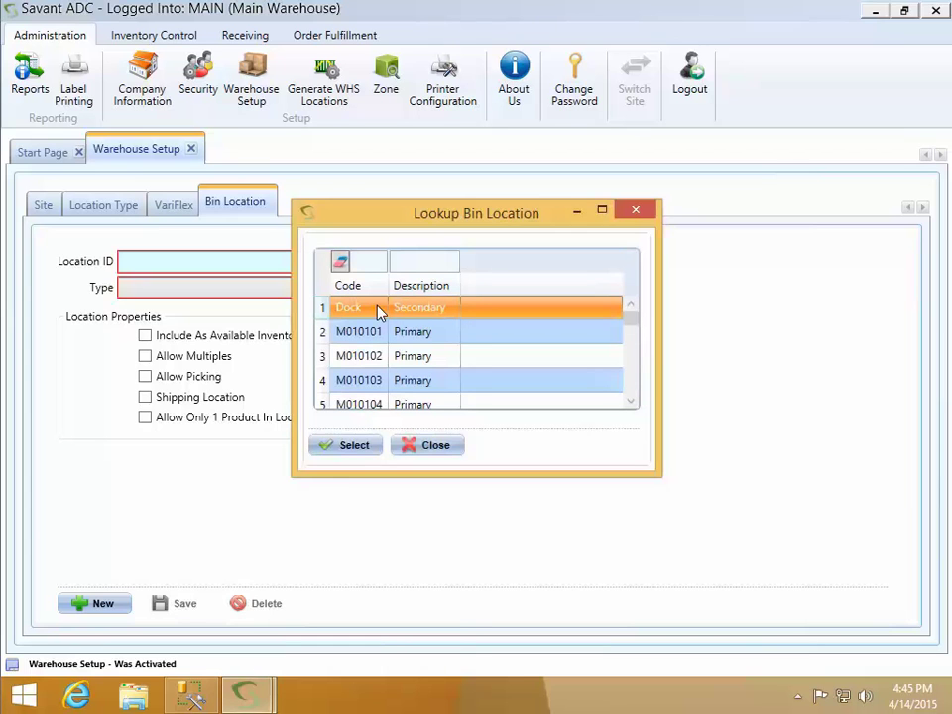
click(430, 449)
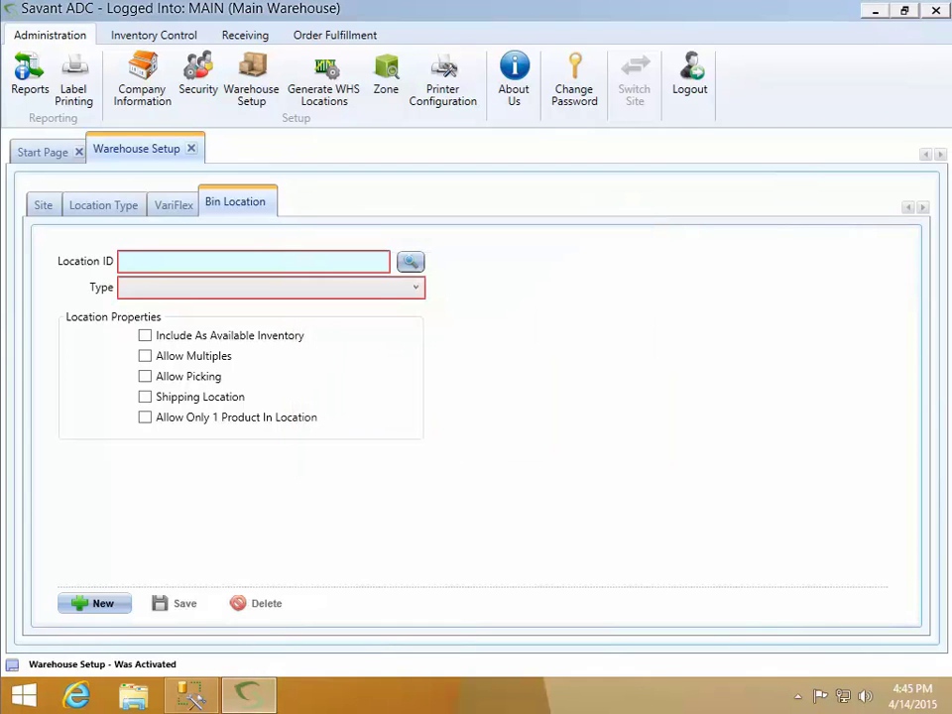
click(936, 11)
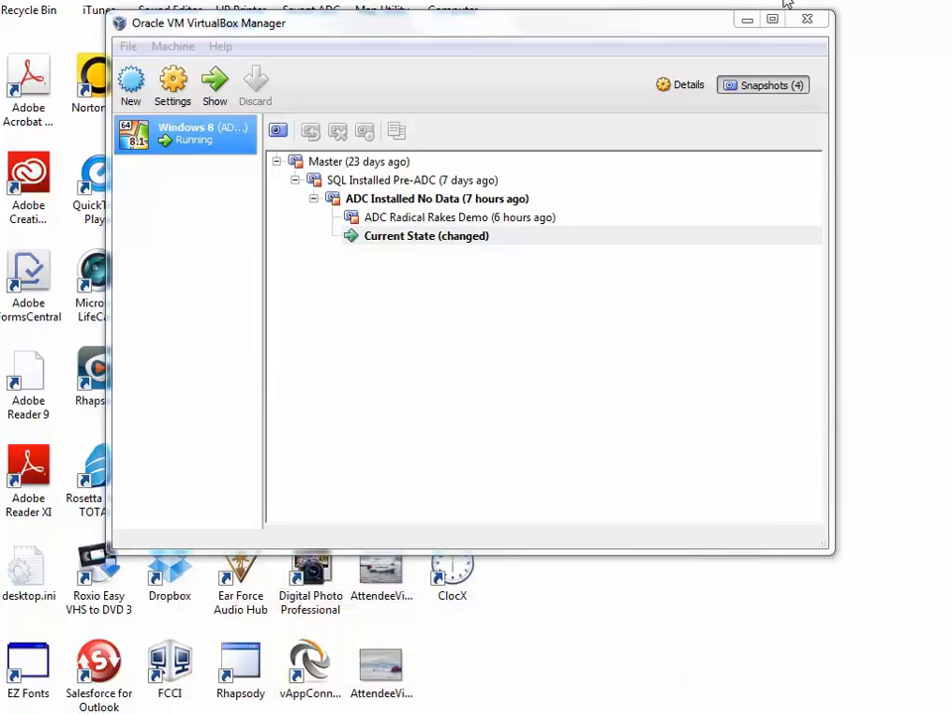
click(751, 18)
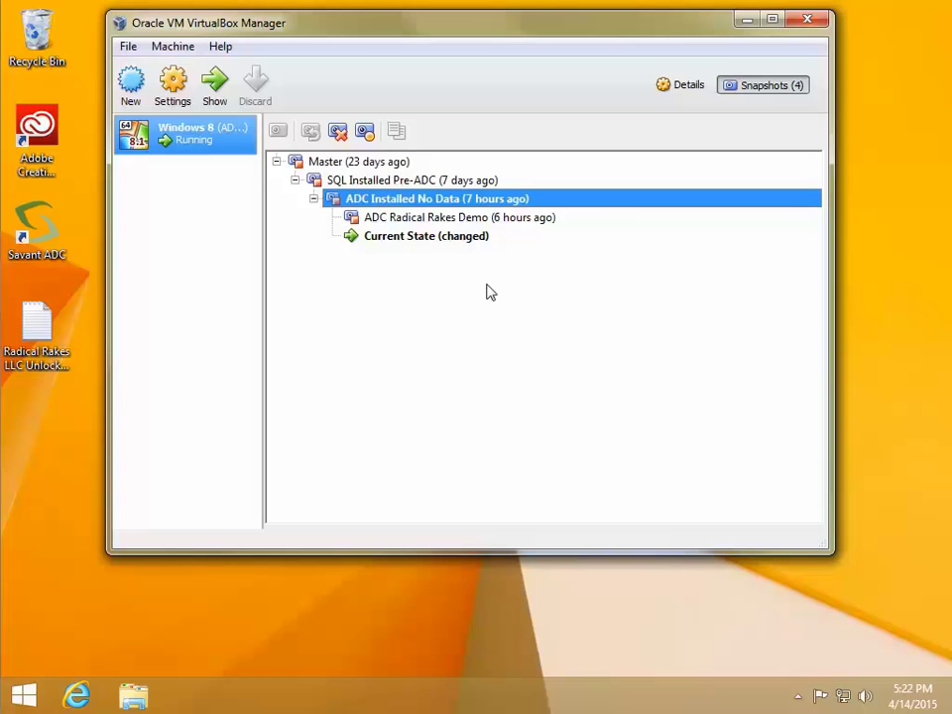
mouse_move(488, 205)
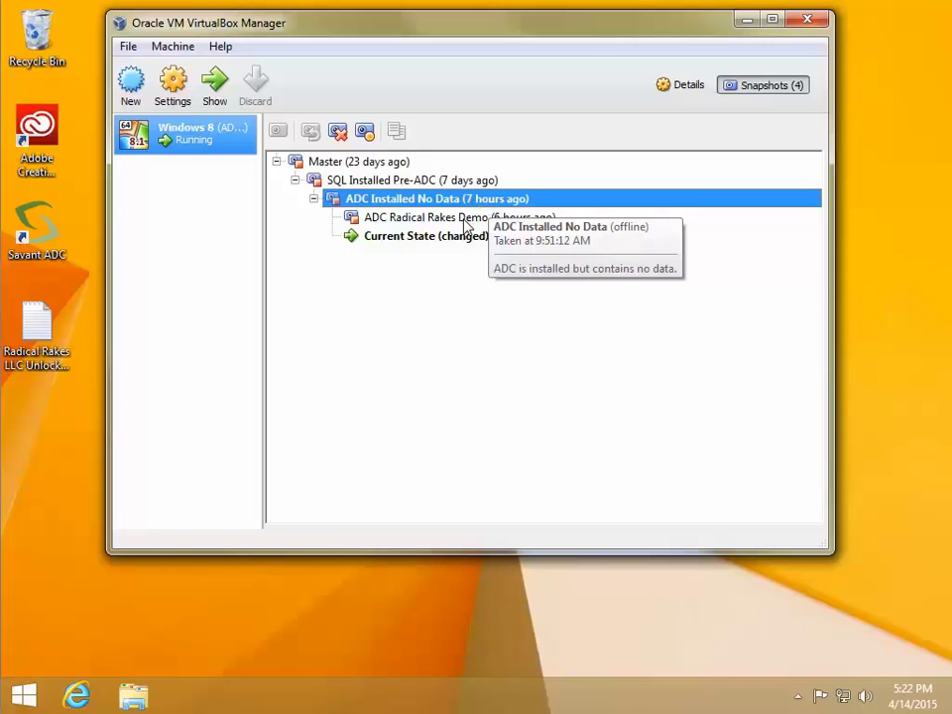
mouse_move(464, 226)
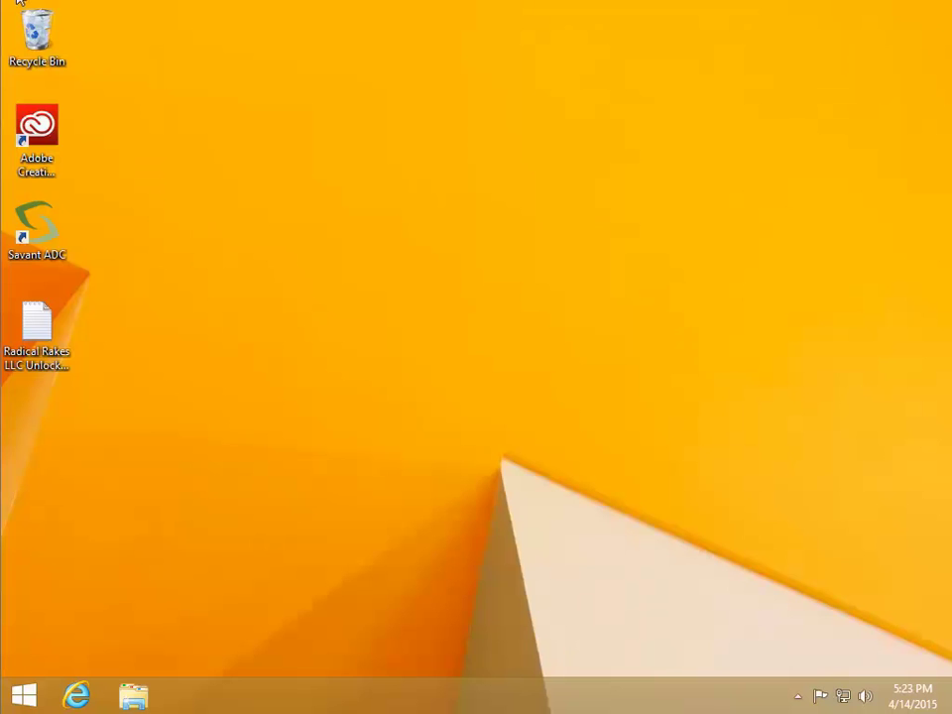
Choose Close from the VM's Machine menu using Host+Home
key(ctrl+Home)
click(46, 229)
Power off the VM and restore snapshot ADC Installed No Data without saving the current state
click(446, 417)
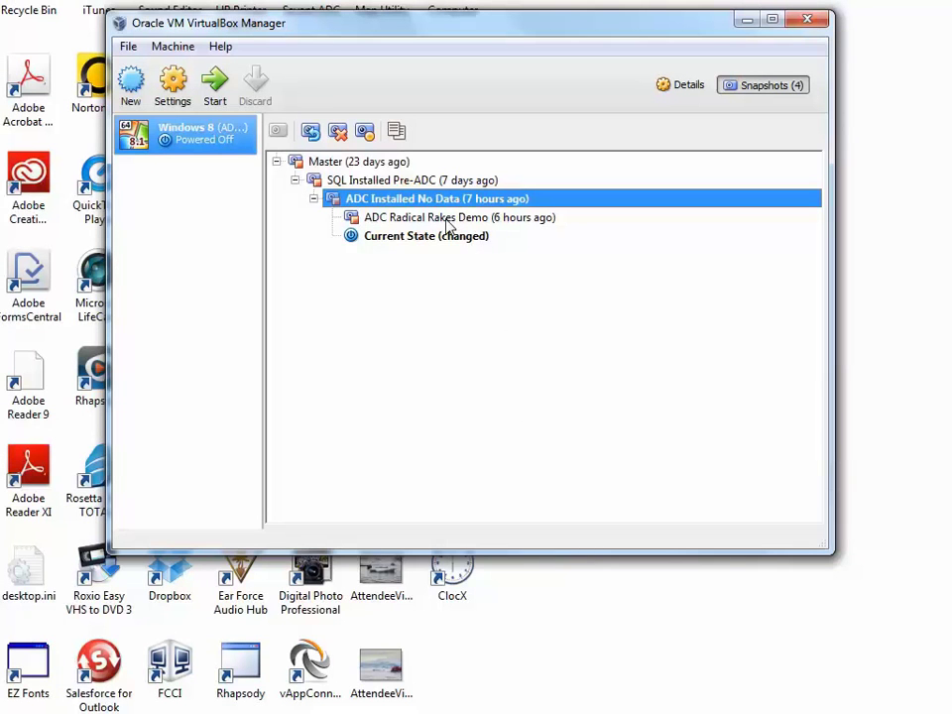
mouse_move(421, 203)
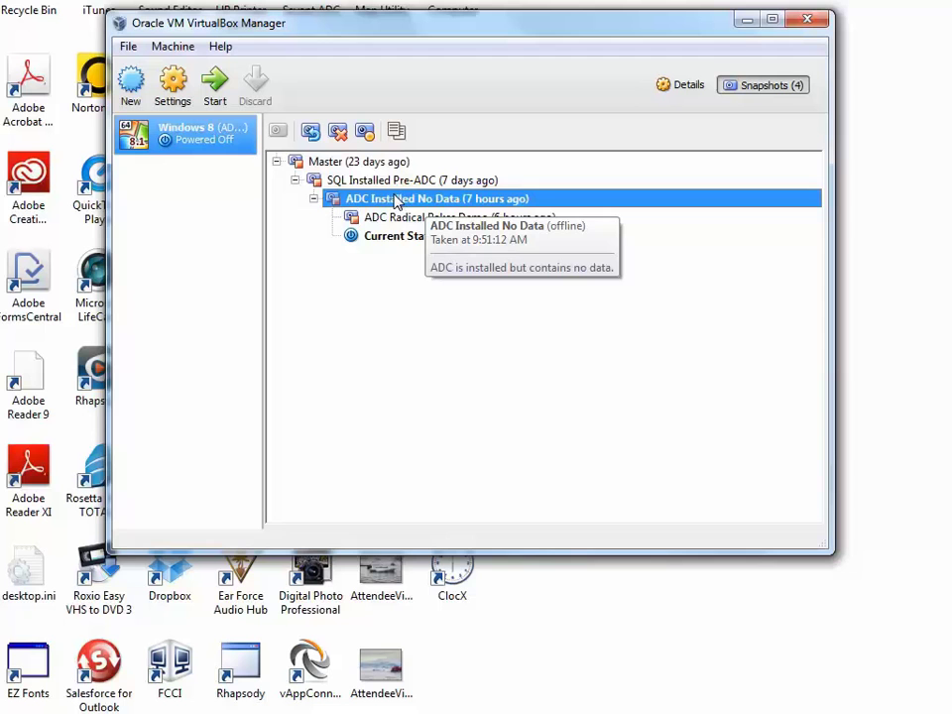
right_click(478, 202)
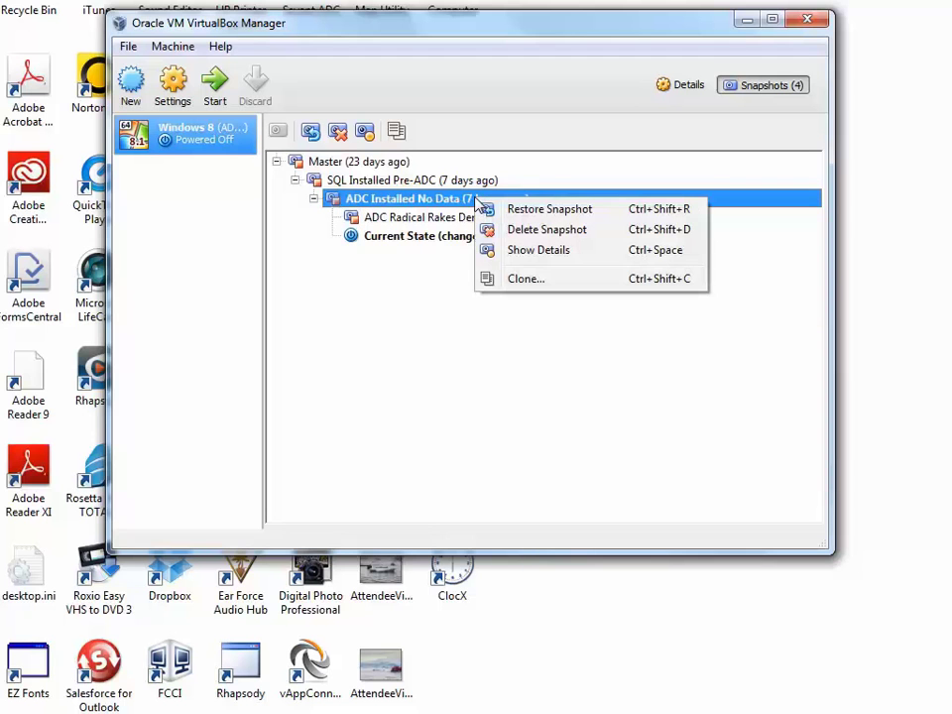
click(533, 211)
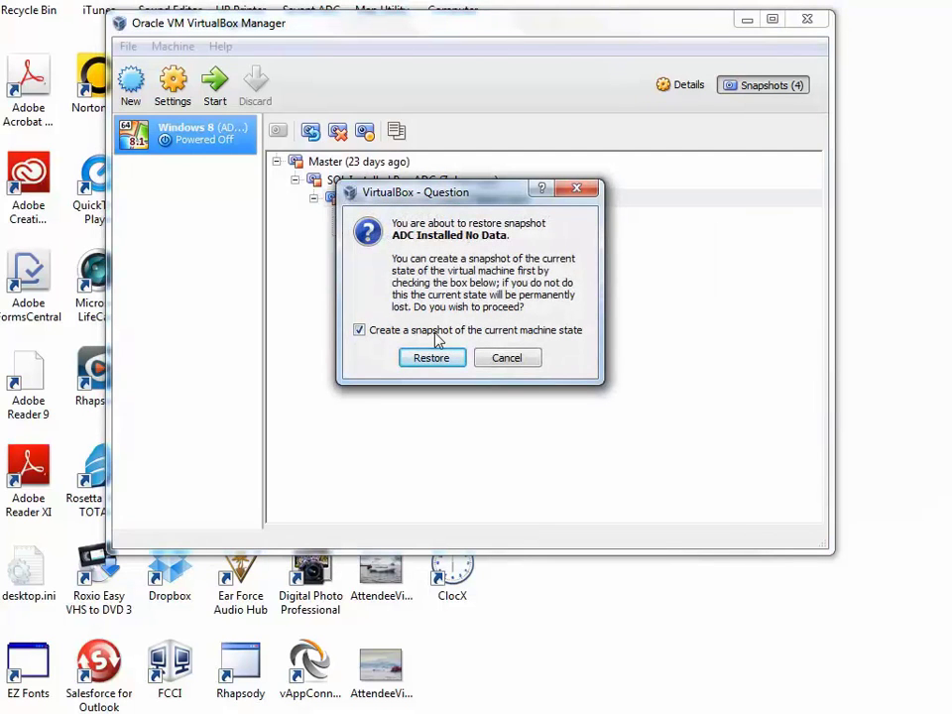
click(359, 330)
click(431, 358)
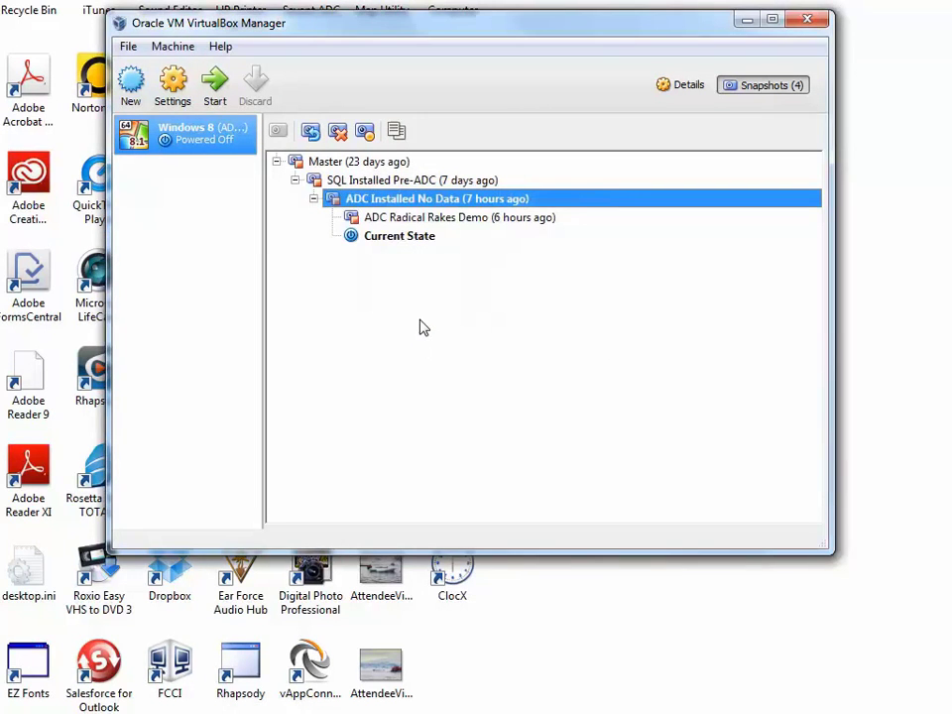
Start the Windows 8 VM, dismiss the capture notices and fit the window to the screen
click(216, 85)
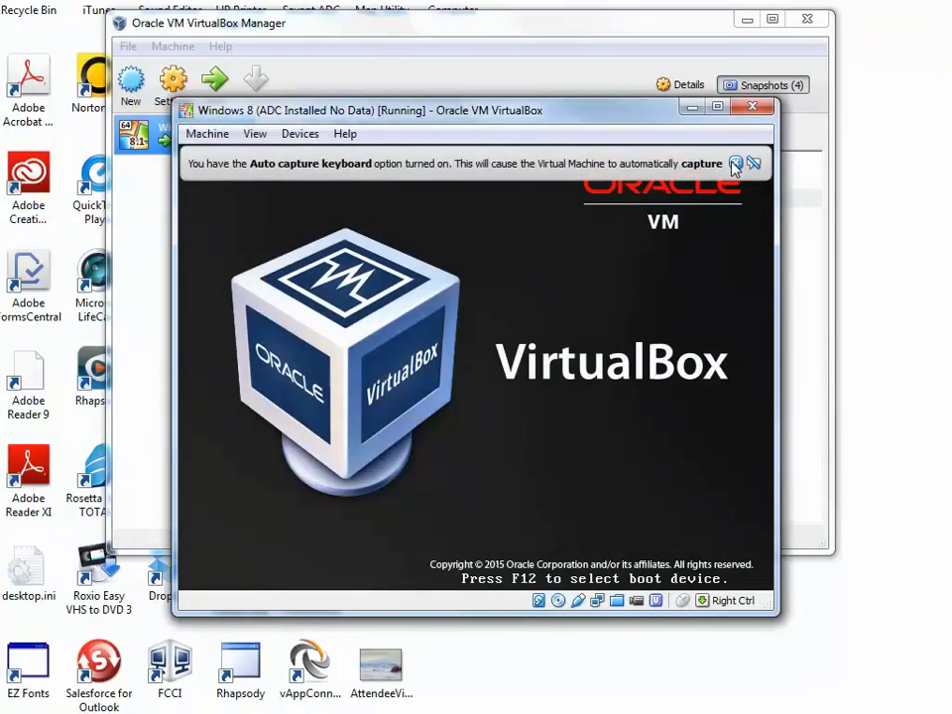
click(734, 163)
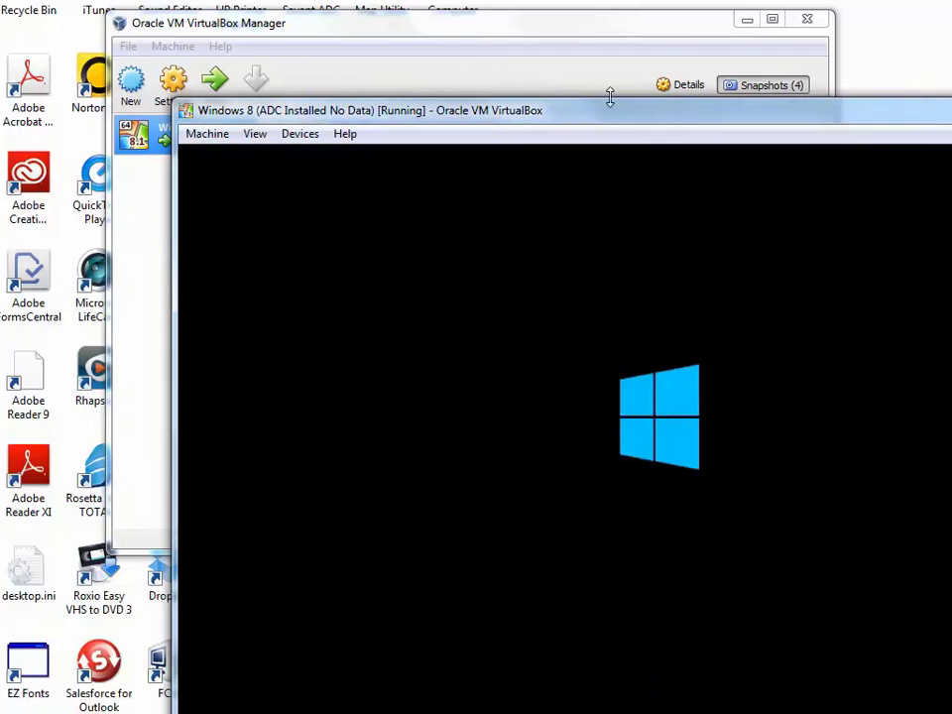
drag(612, 117, 433, 0)
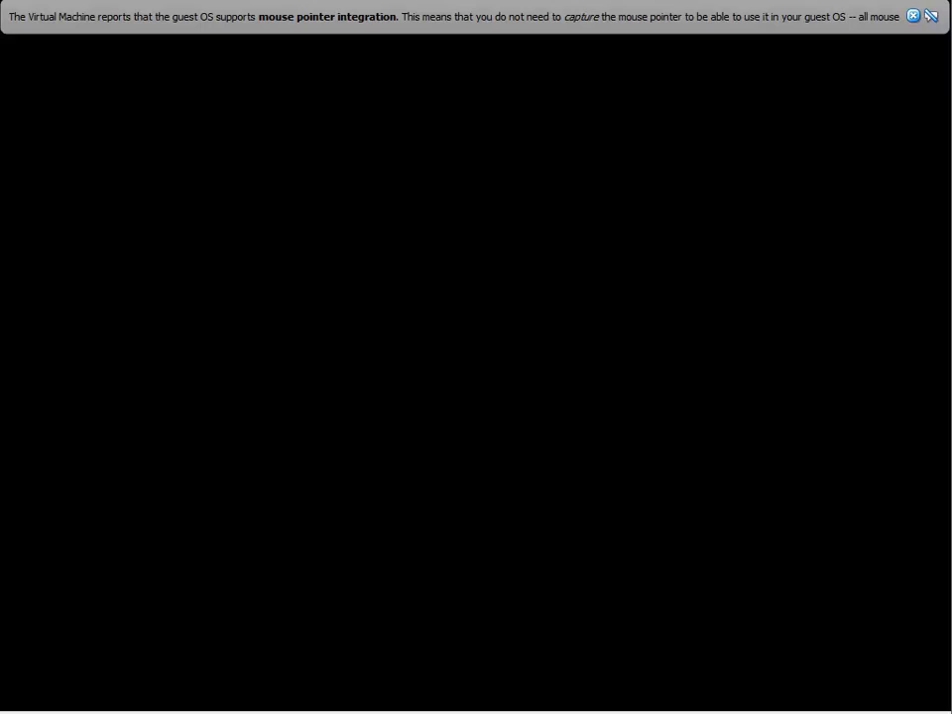
click(913, 15)
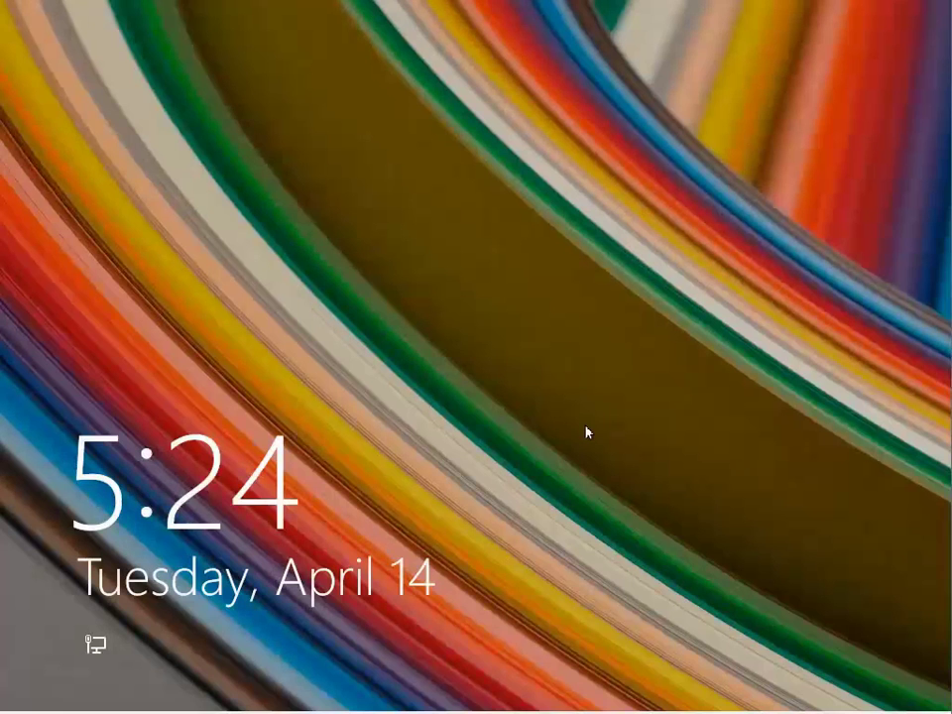
Sign in to the guest with the account password and launch Savant ADC
click(586, 431)
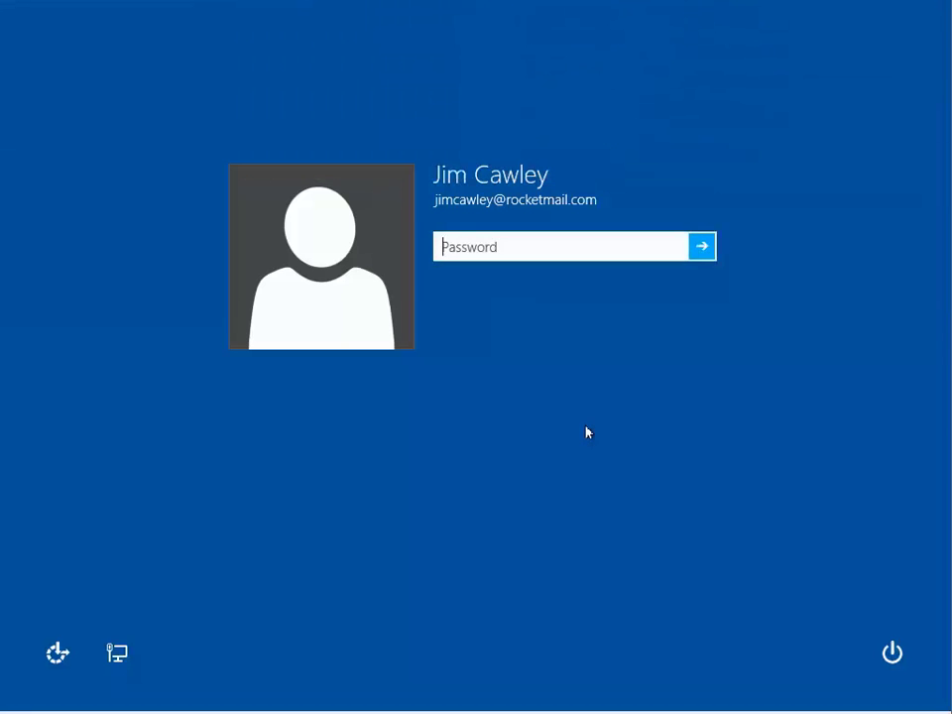
text(•••••••••)
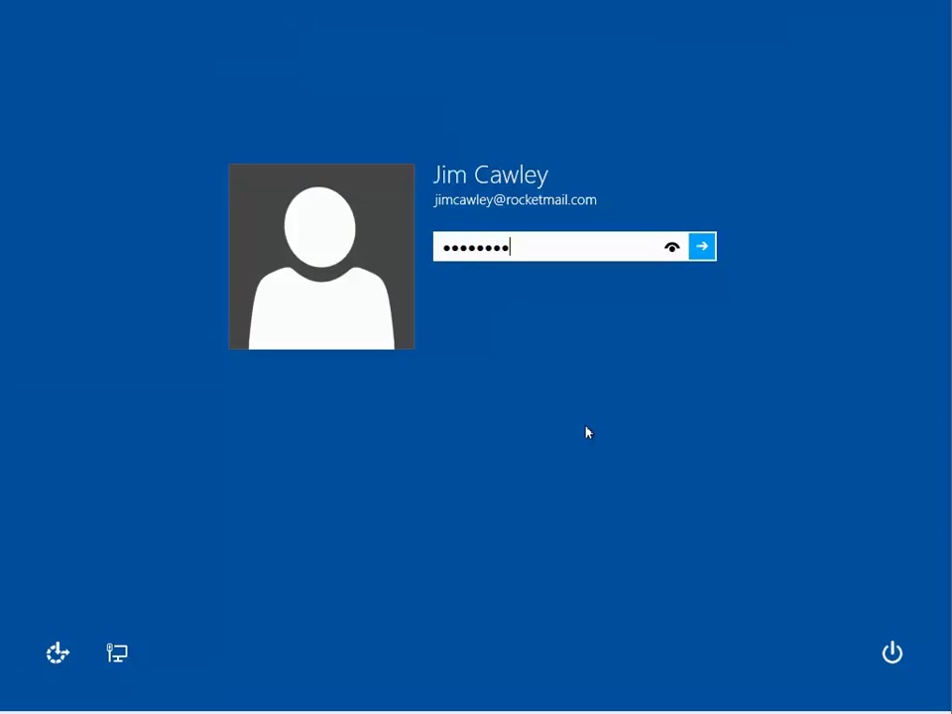
key(Return)
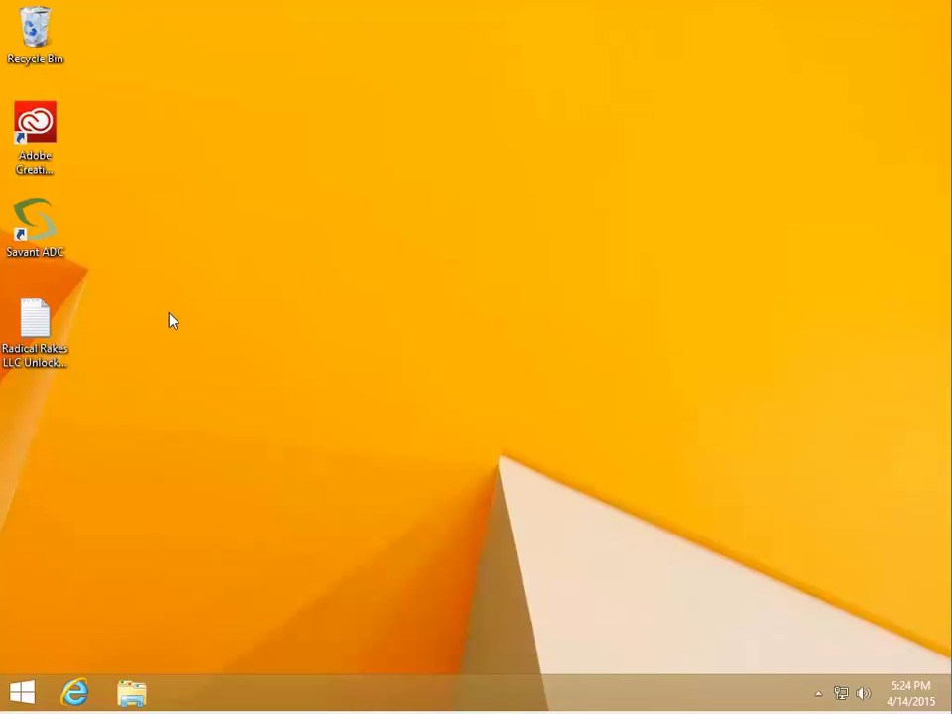
double_click(48, 239)
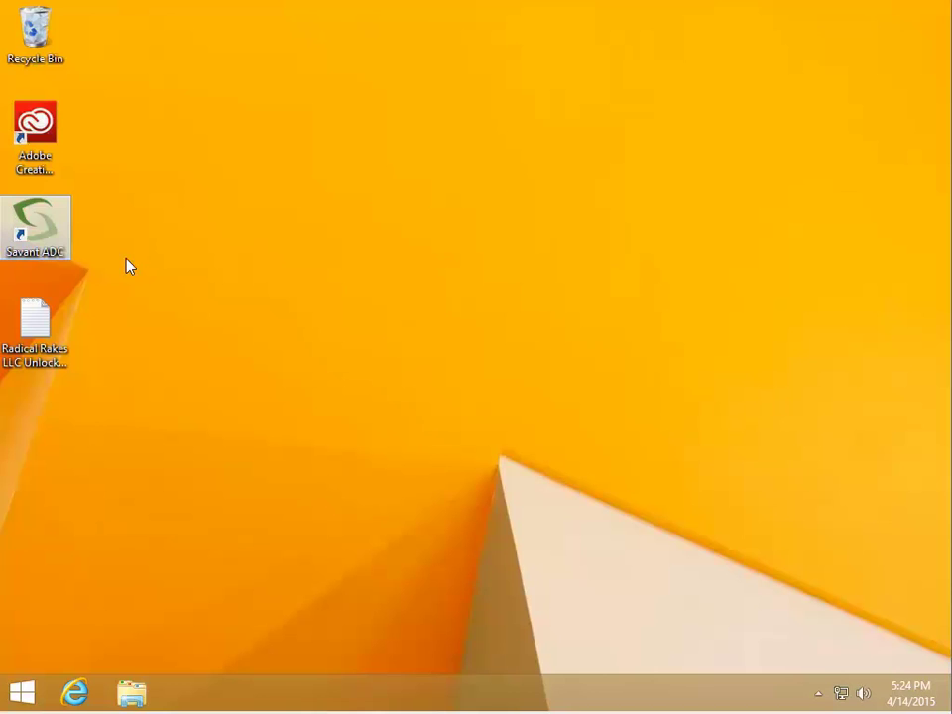
Log into Savant ADC as sysadmin and close the welcome start page
text(sysadmin)
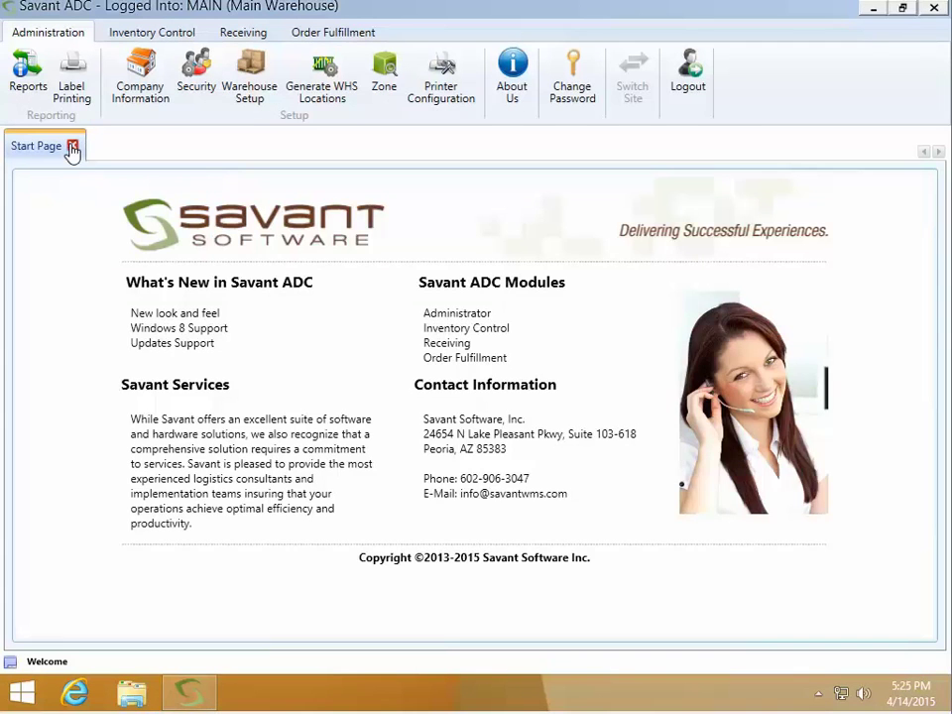
click(72, 146)
Confirm the purchase order lookup is now empty, then close the Purchase Order Inquiry
click(240, 33)
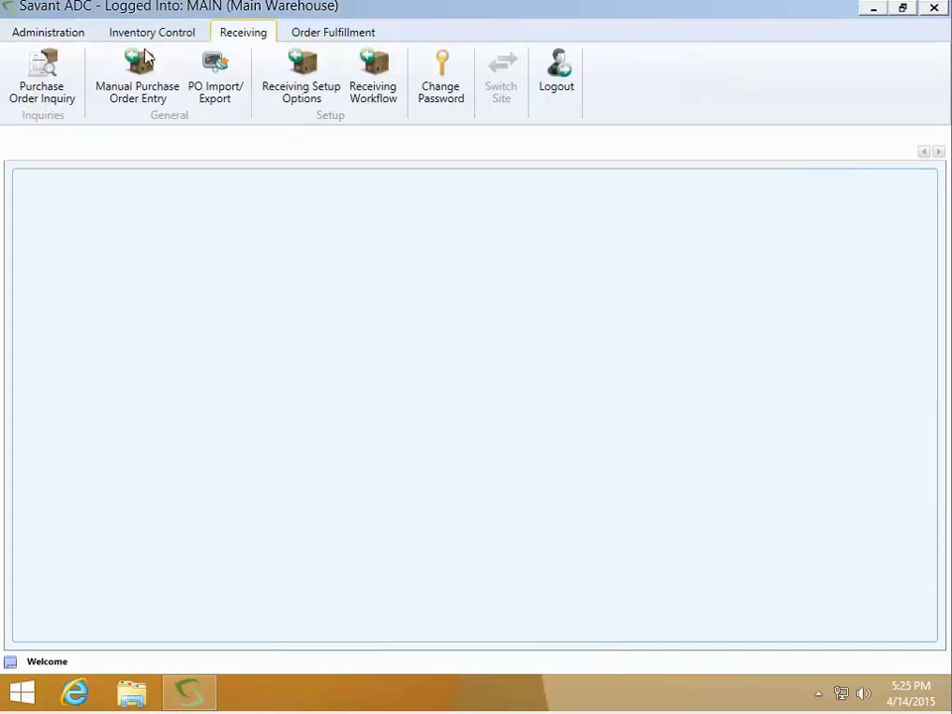
click(42, 94)
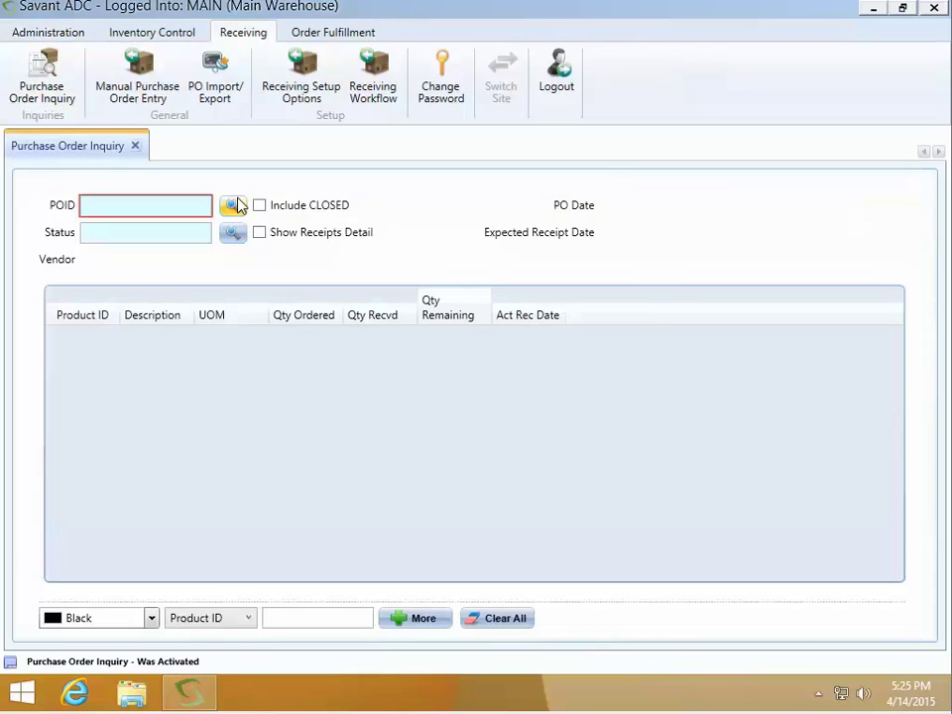
click(233, 206)
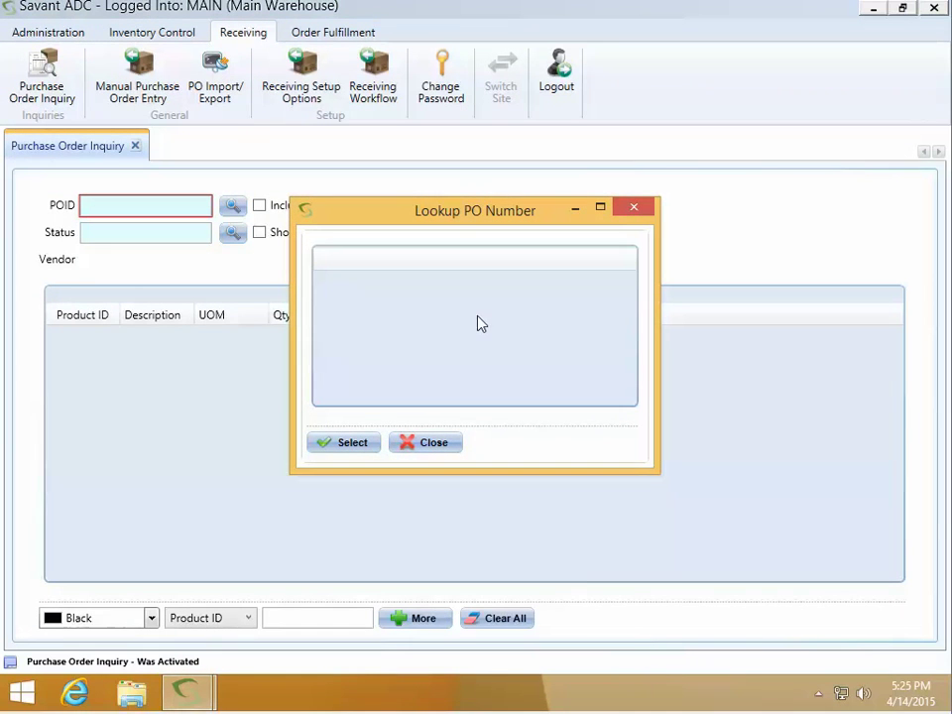
click(430, 445)
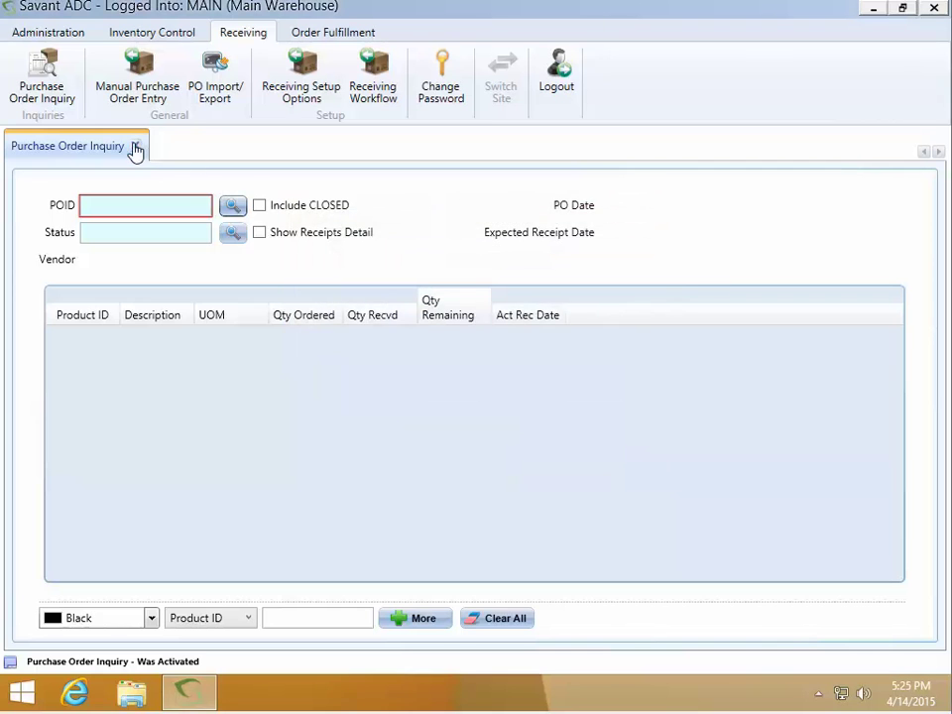
click(135, 146)
click(166, 35)
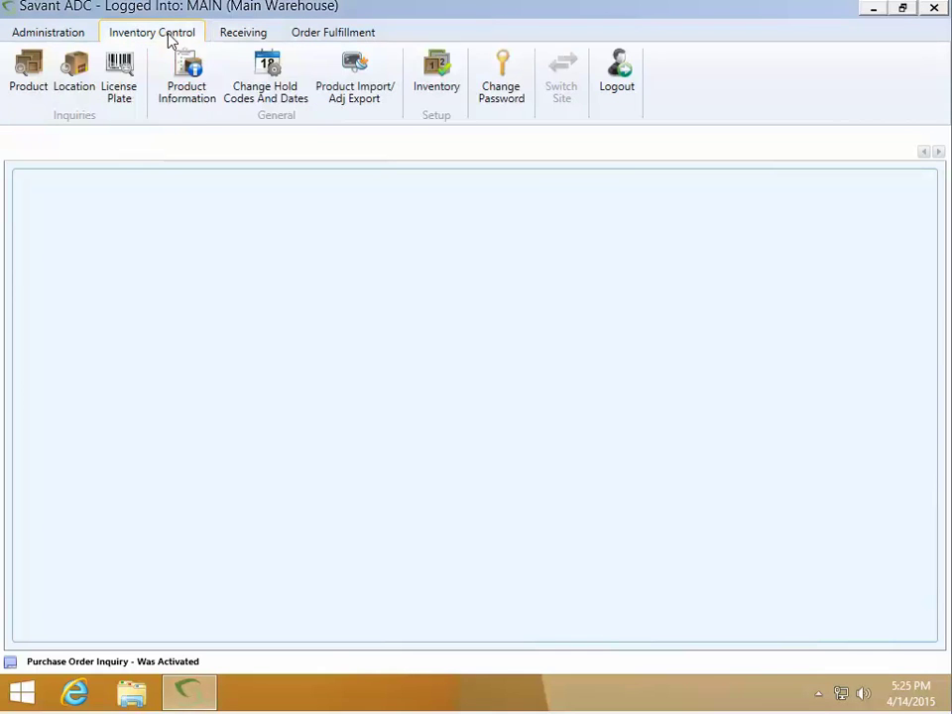
Start a new Product Information record with product ID Jim Cola
click(178, 87)
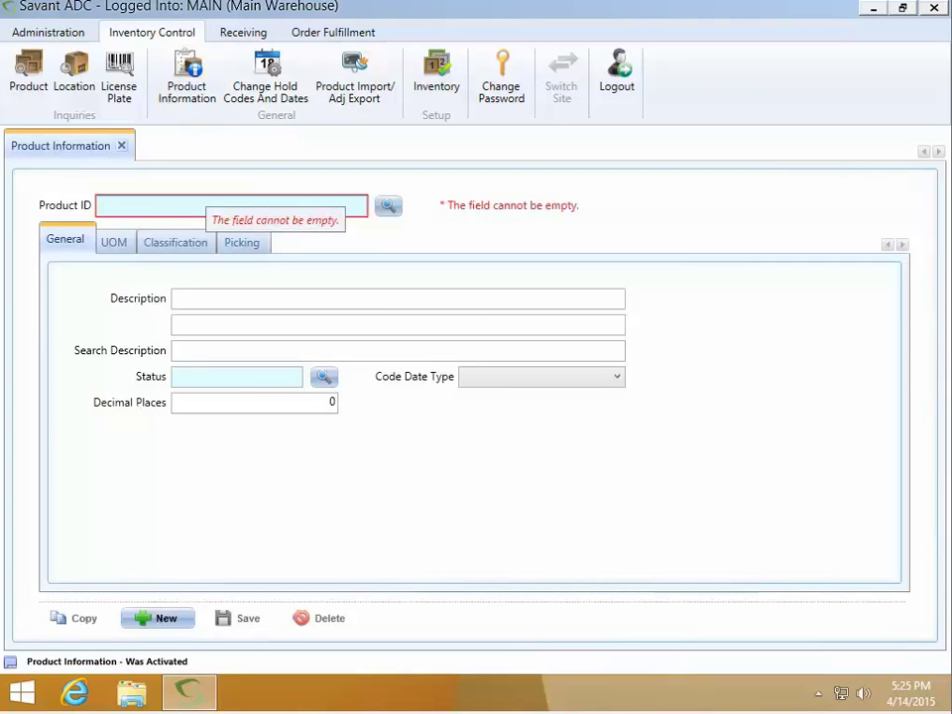
text(Jim Co)
text(la)
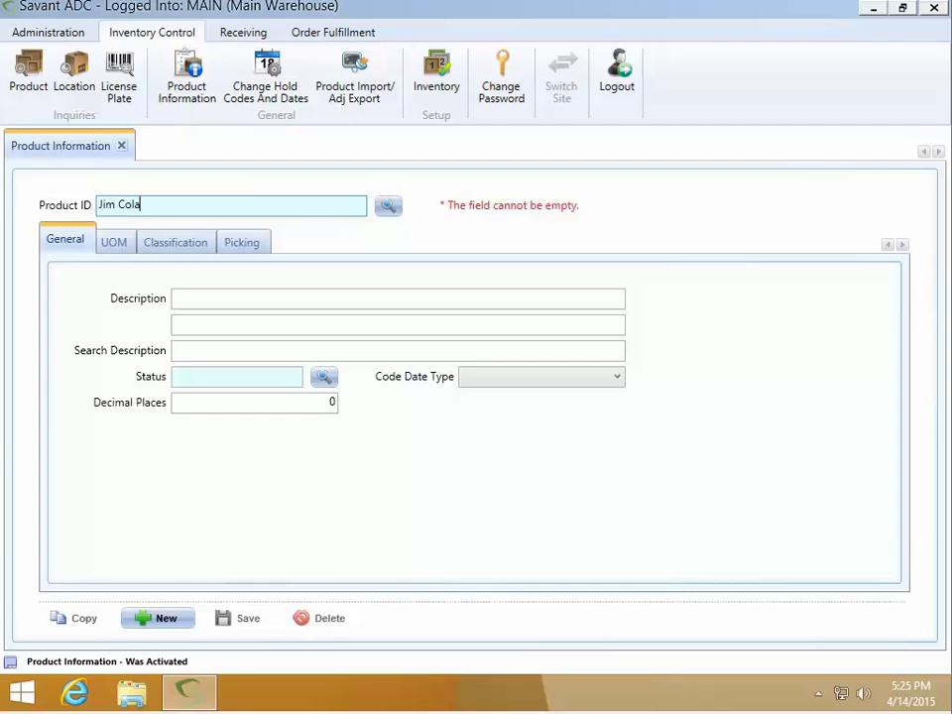
key(Return)
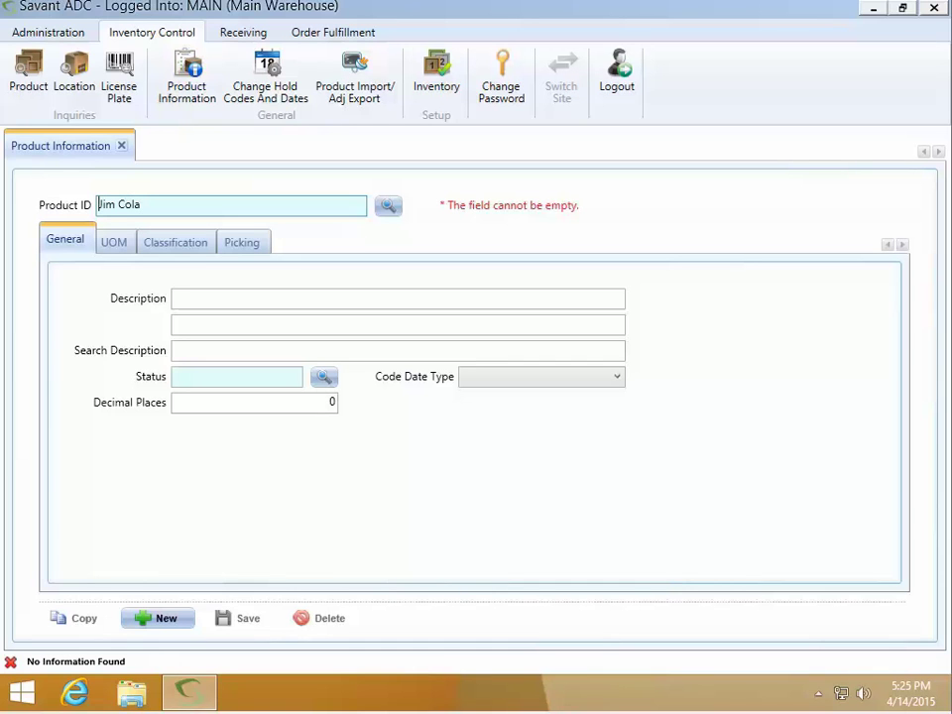
key(shift+End)
key(End)
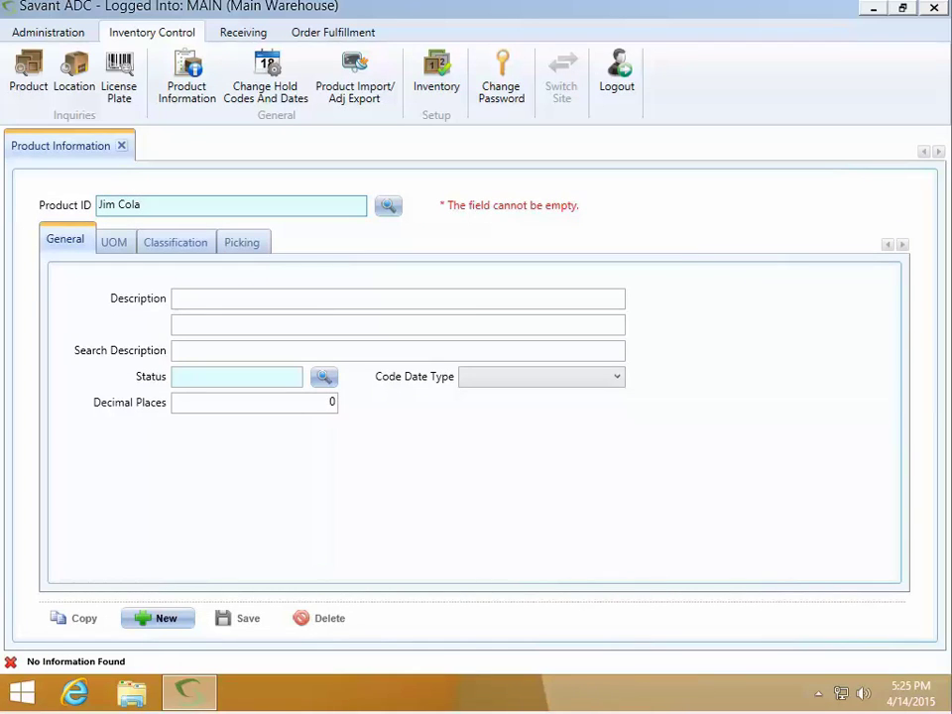
Give the product the description Jim Cola and status ACTIVE
click(173, 297)
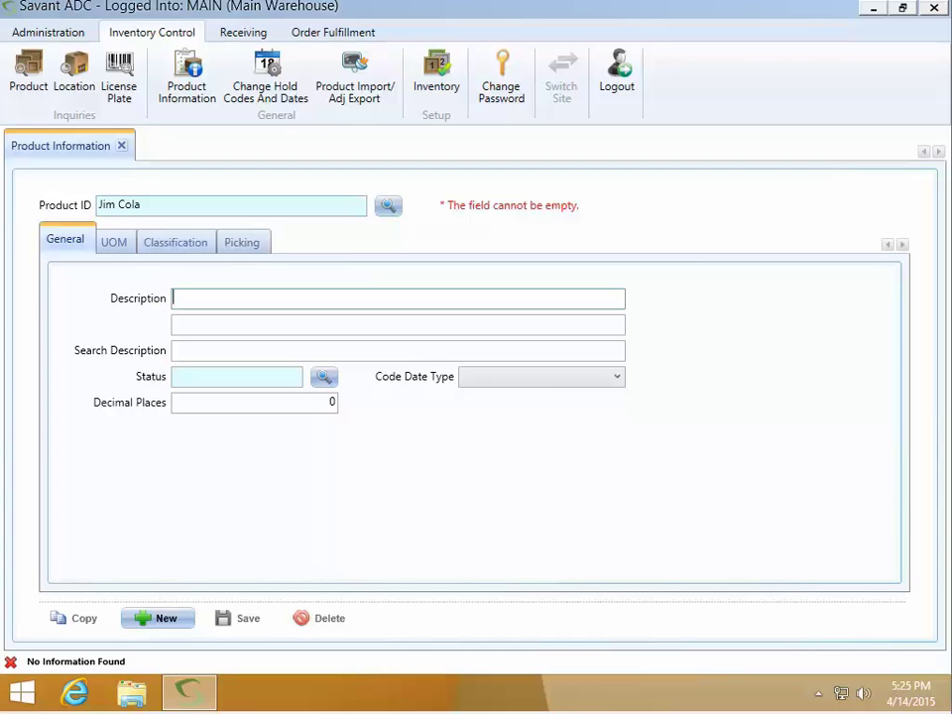
text(Jim Cola)
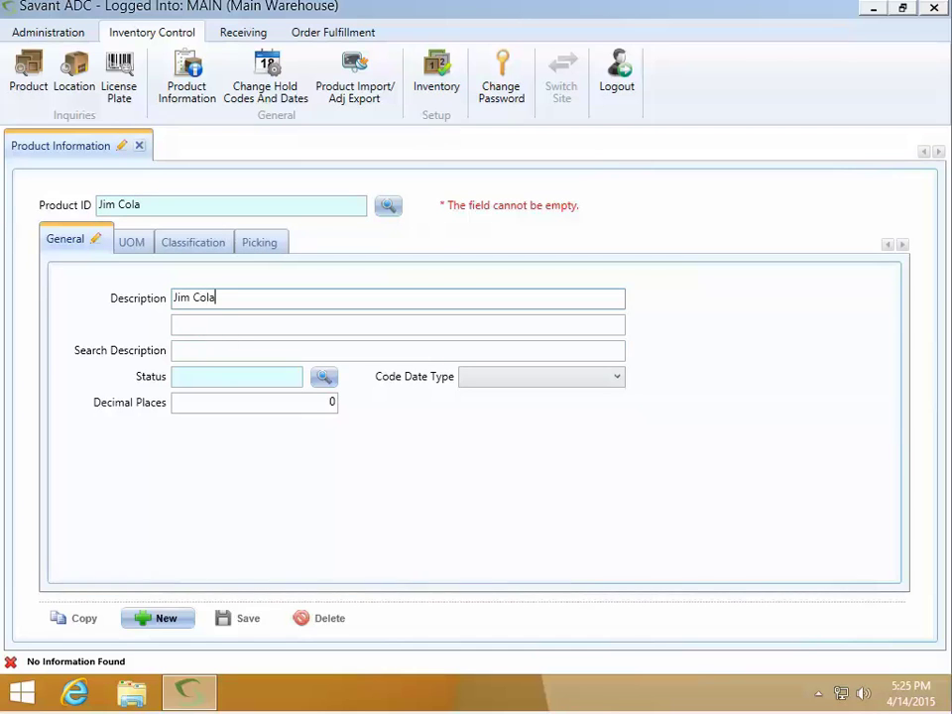
click(175, 376)
text(ACTIVE)
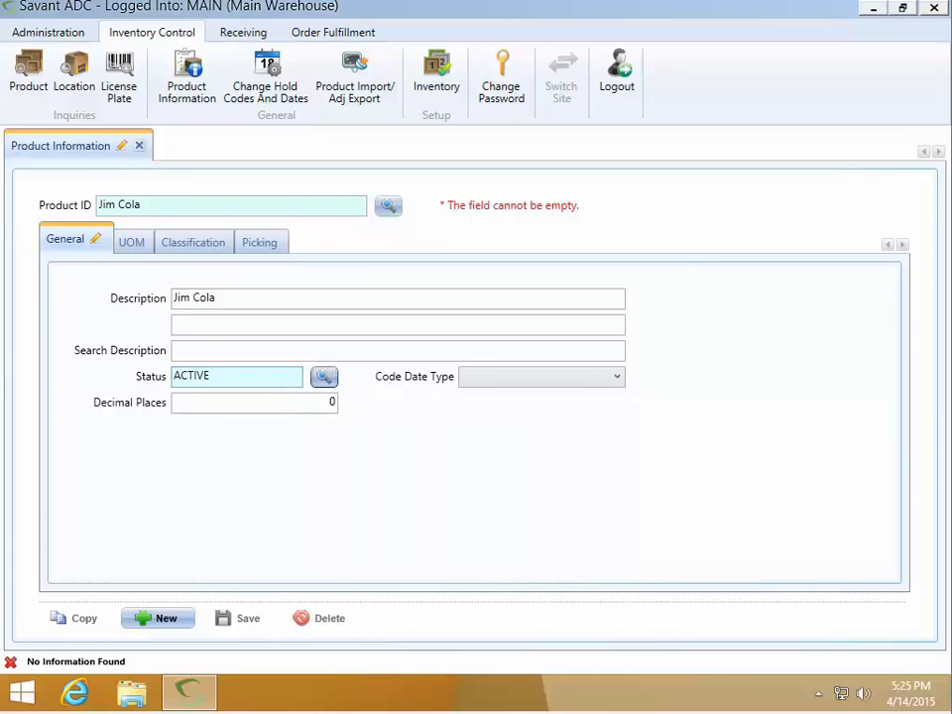
Set base unit of measure EA, described as Each, and save the product
click(133, 243)
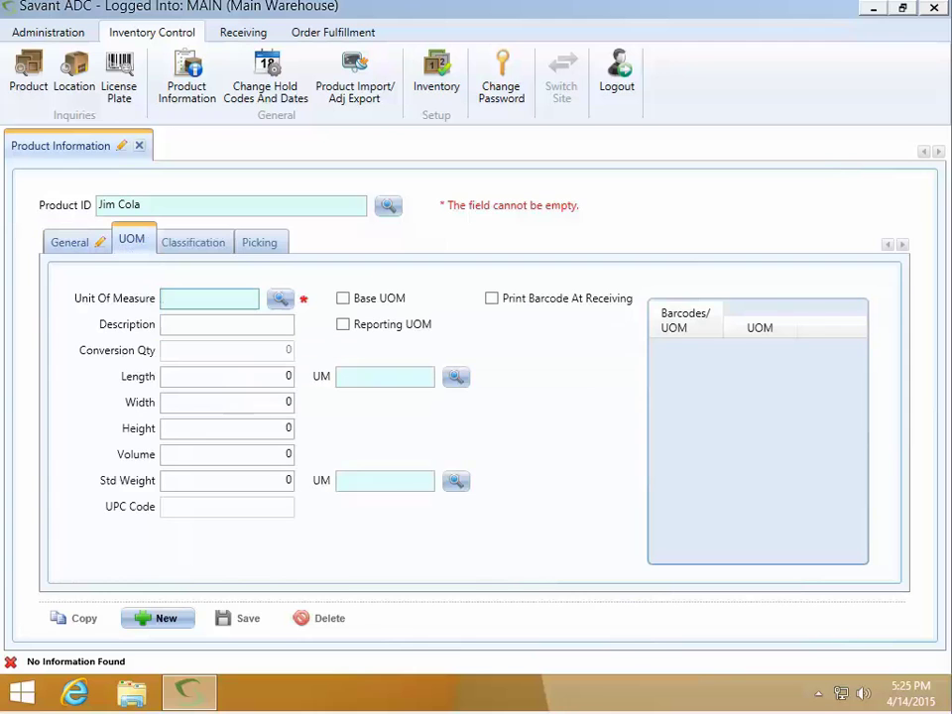
text(EA)
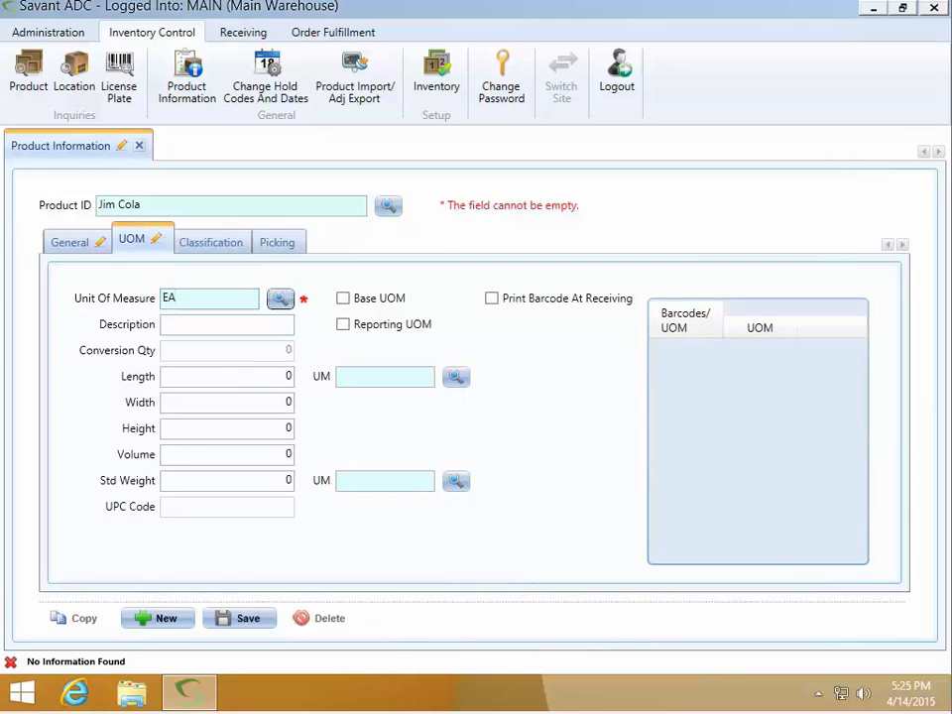
key(Tab)
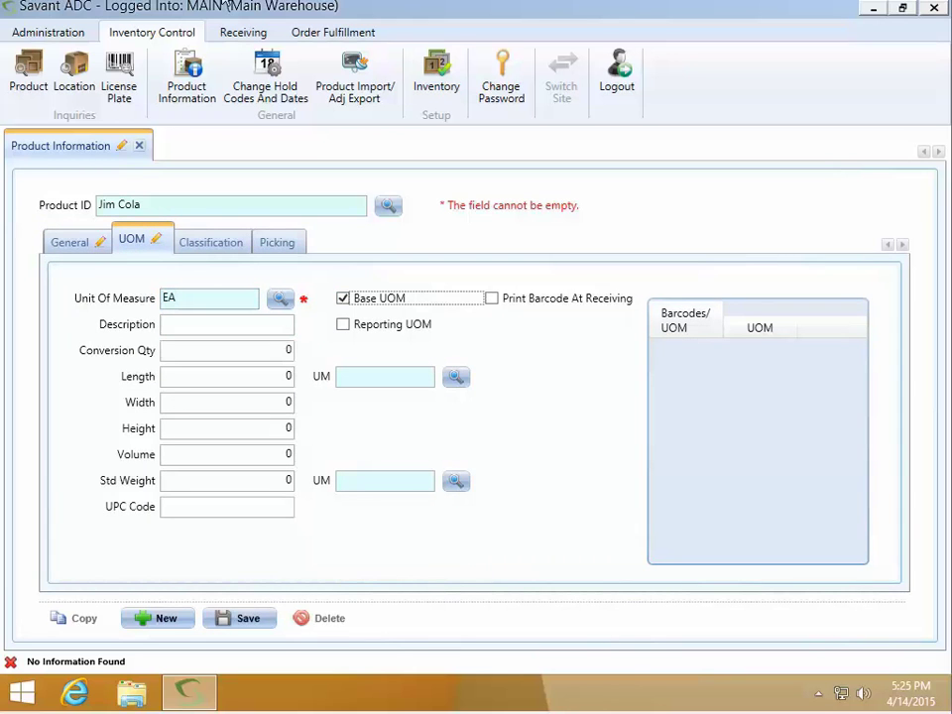
text(Each)
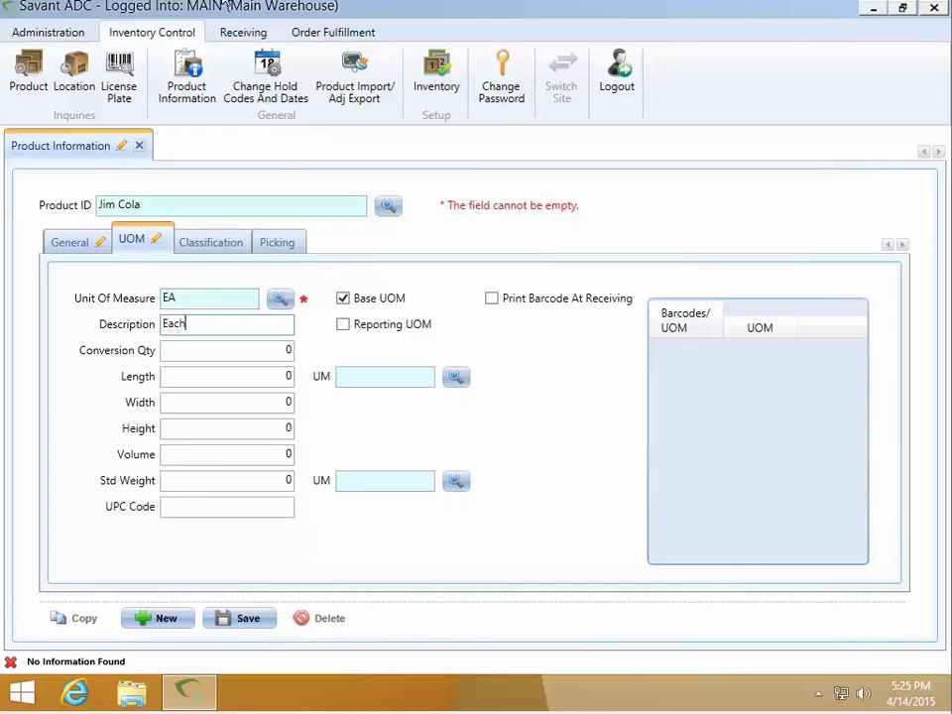
click(250, 619)
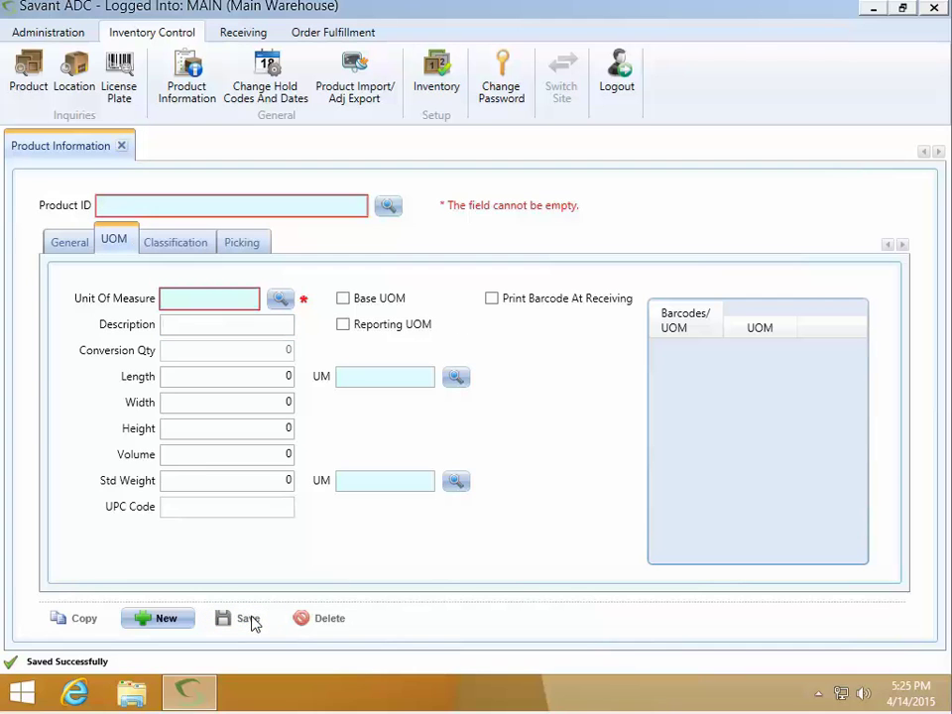
Confirm Jim Cola appears in the product lookup list, then log out of Savant ADC
click(388, 207)
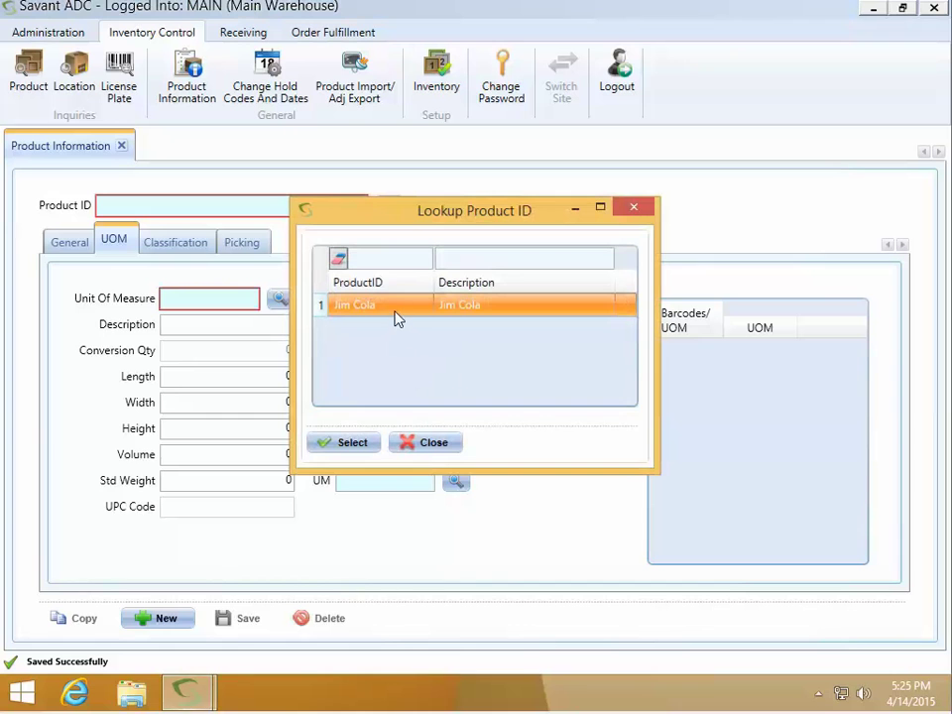
click(430, 446)
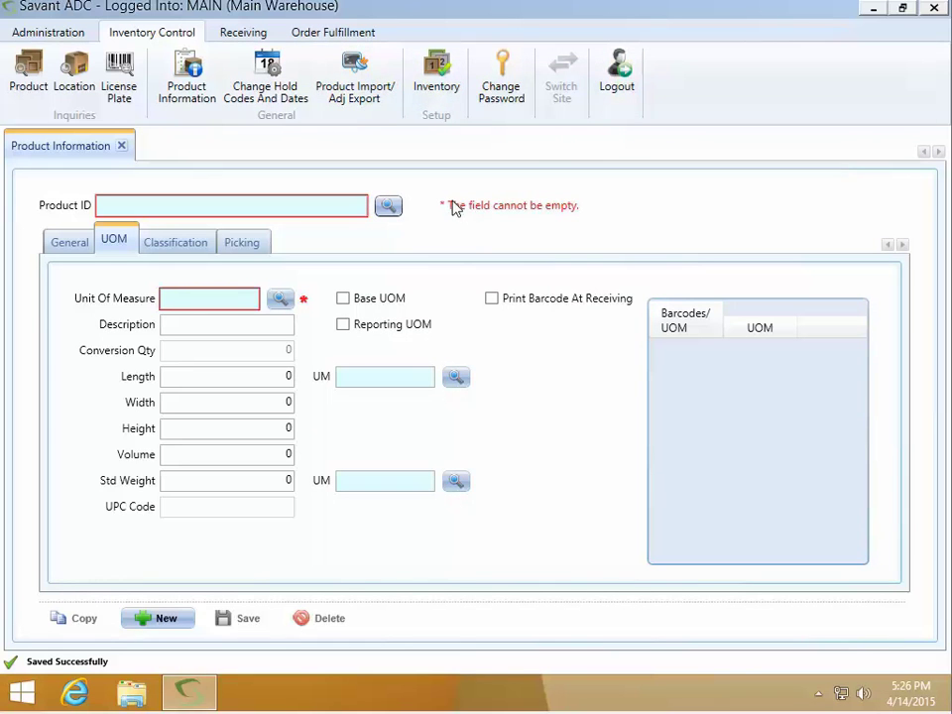
click(628, 85)
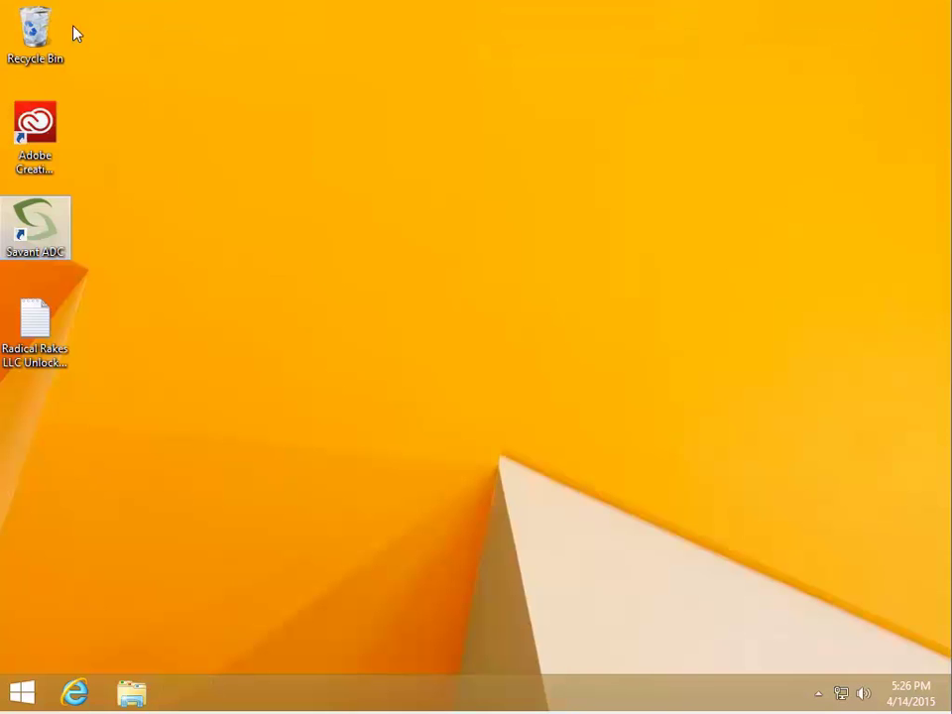
Power off the Windows 8 virtual machine through Machine > Close and confirm
click(35, 0)
click(67, 229)
click(448, 411)
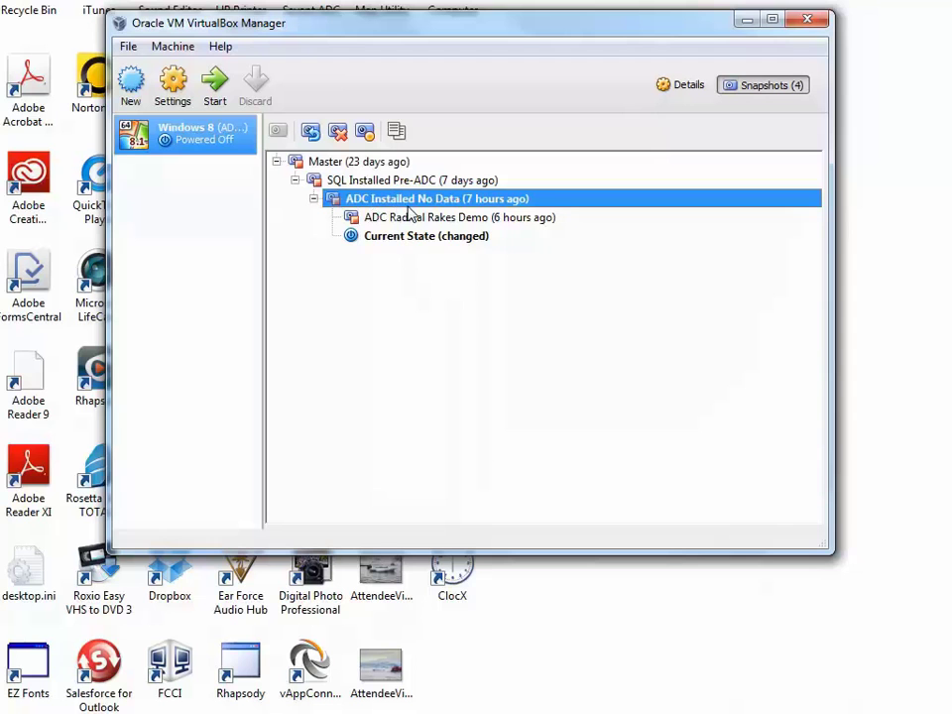
mouse_move(396, 204)
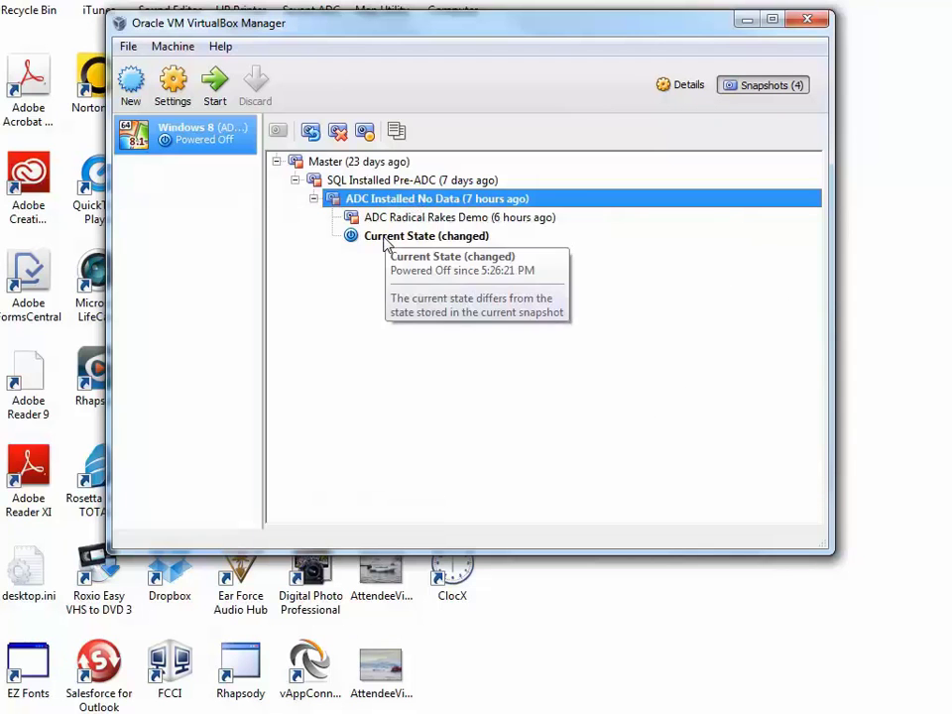
Take a snapshot of Current State named 'ADC Beverage Demo', described 'ADC with Beverage Demo Data'
right_click(385, 244)
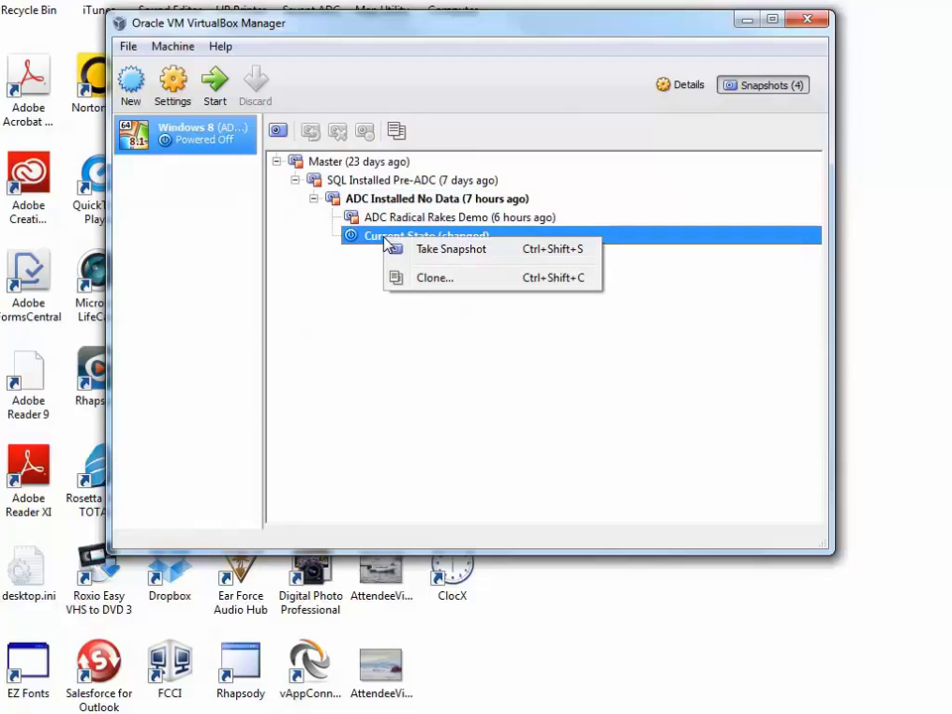
click(452, 250)
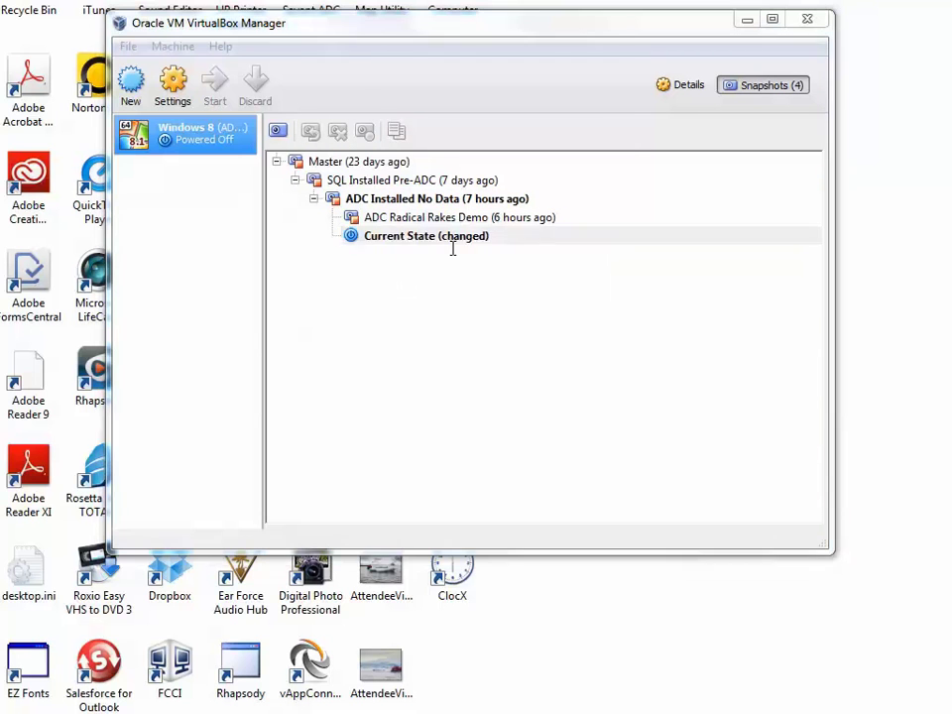
key(BackSpace)
key(BackSpace)
key(BackSpace)
key(BackSpace)
key(BackSpace)
key(BackSpace)
key(BackSpace)
key(BackSpace)
key(BackSpace)
key(BackSpace)
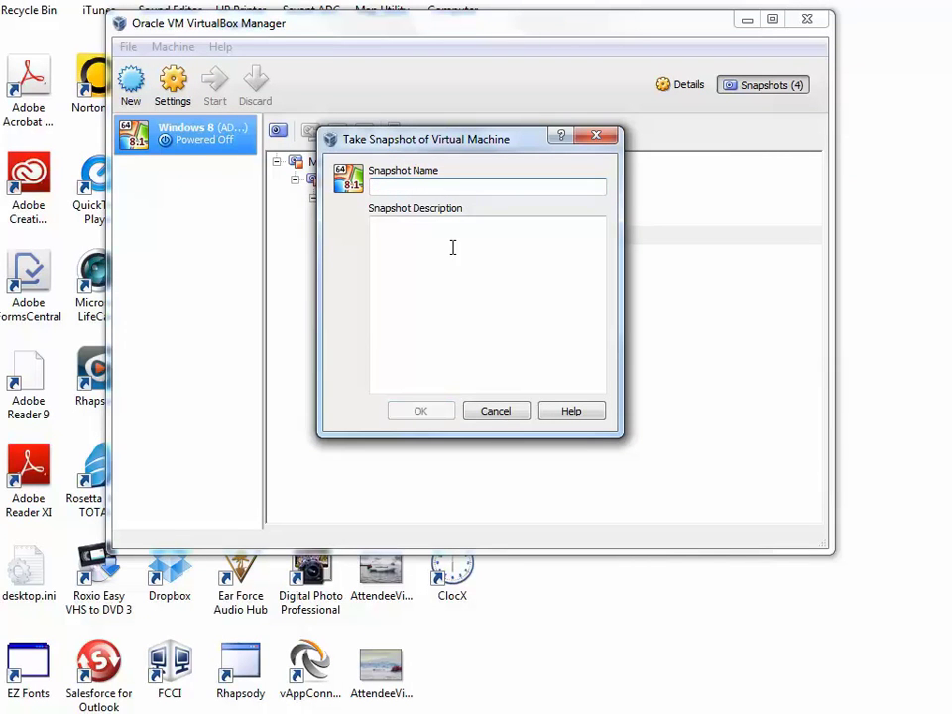
drag(463, 145, 567, 270)
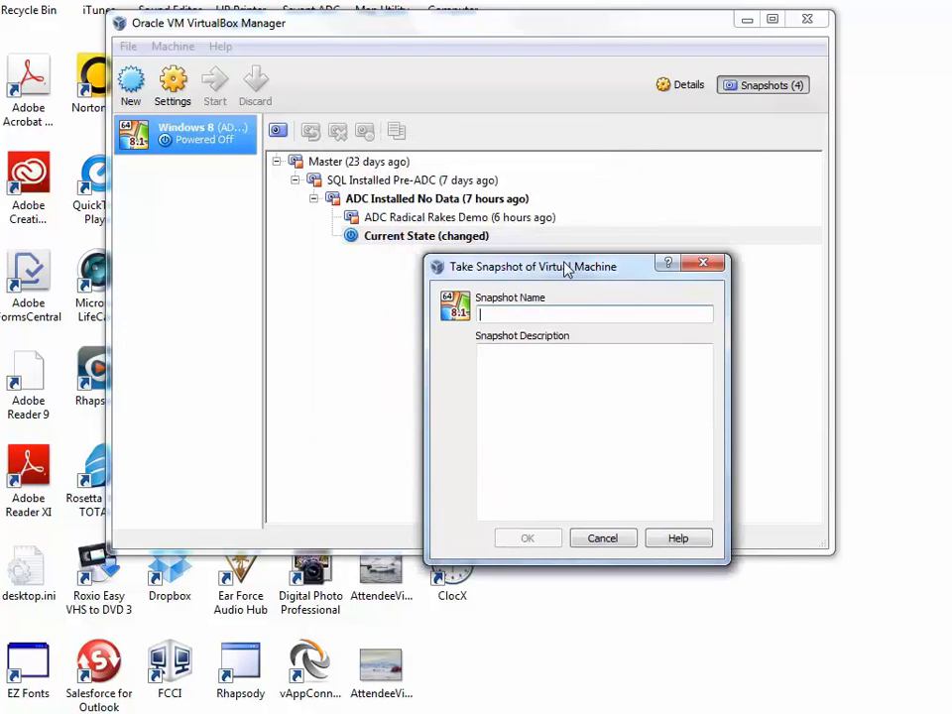
text(ADC)
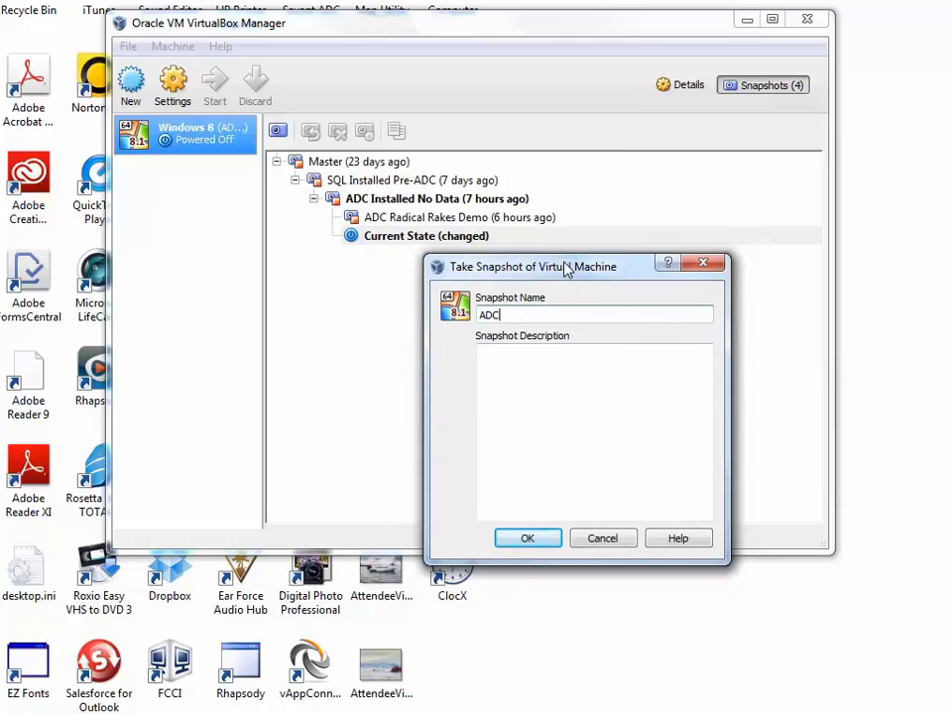
text( Beverage Demo)
click(557, 363)
text(ADC with)
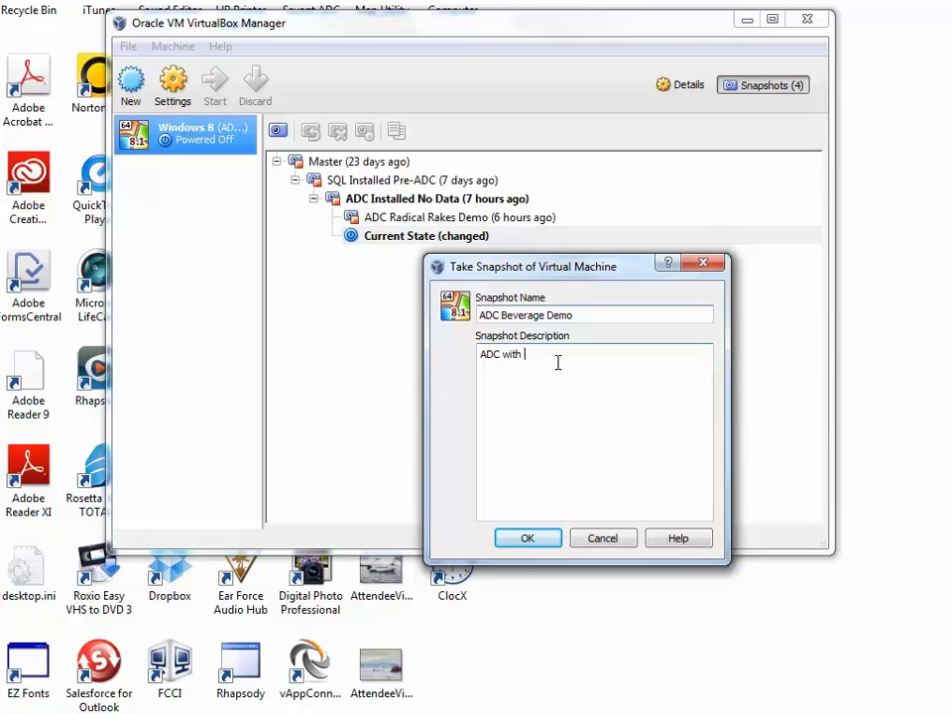
text( Beverage Demo Data)
click(534, 540)
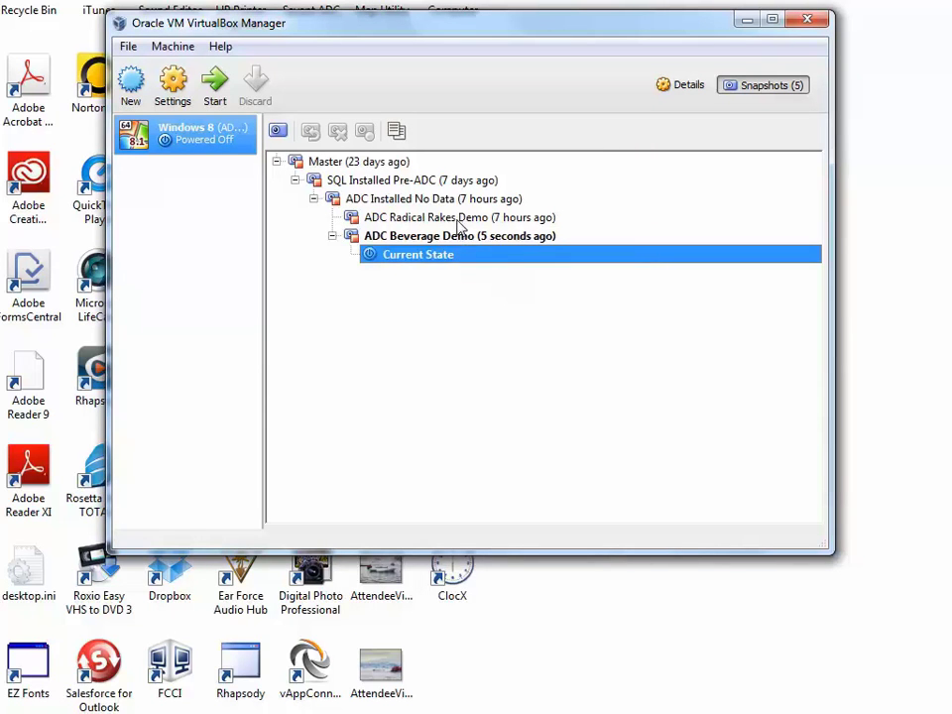
mouse_move(460, 226)
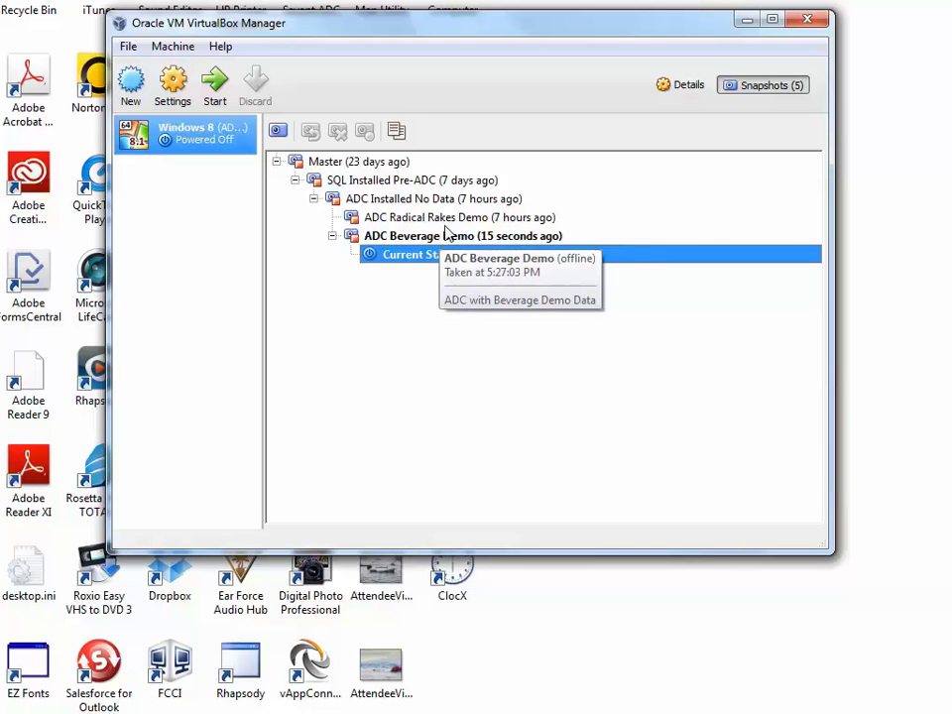
mouse_move(414, 220)
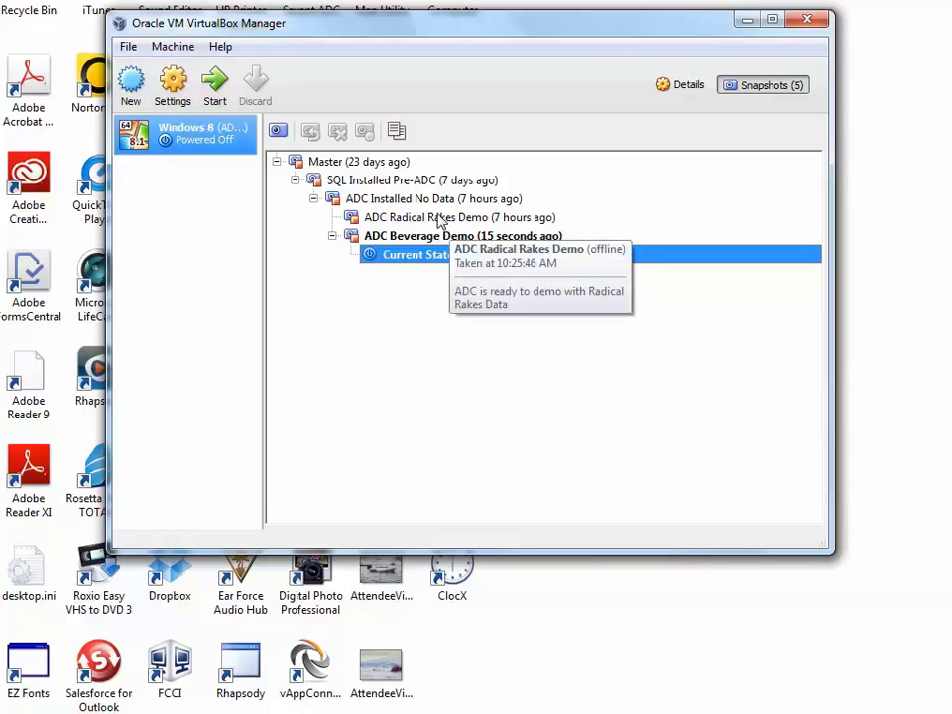